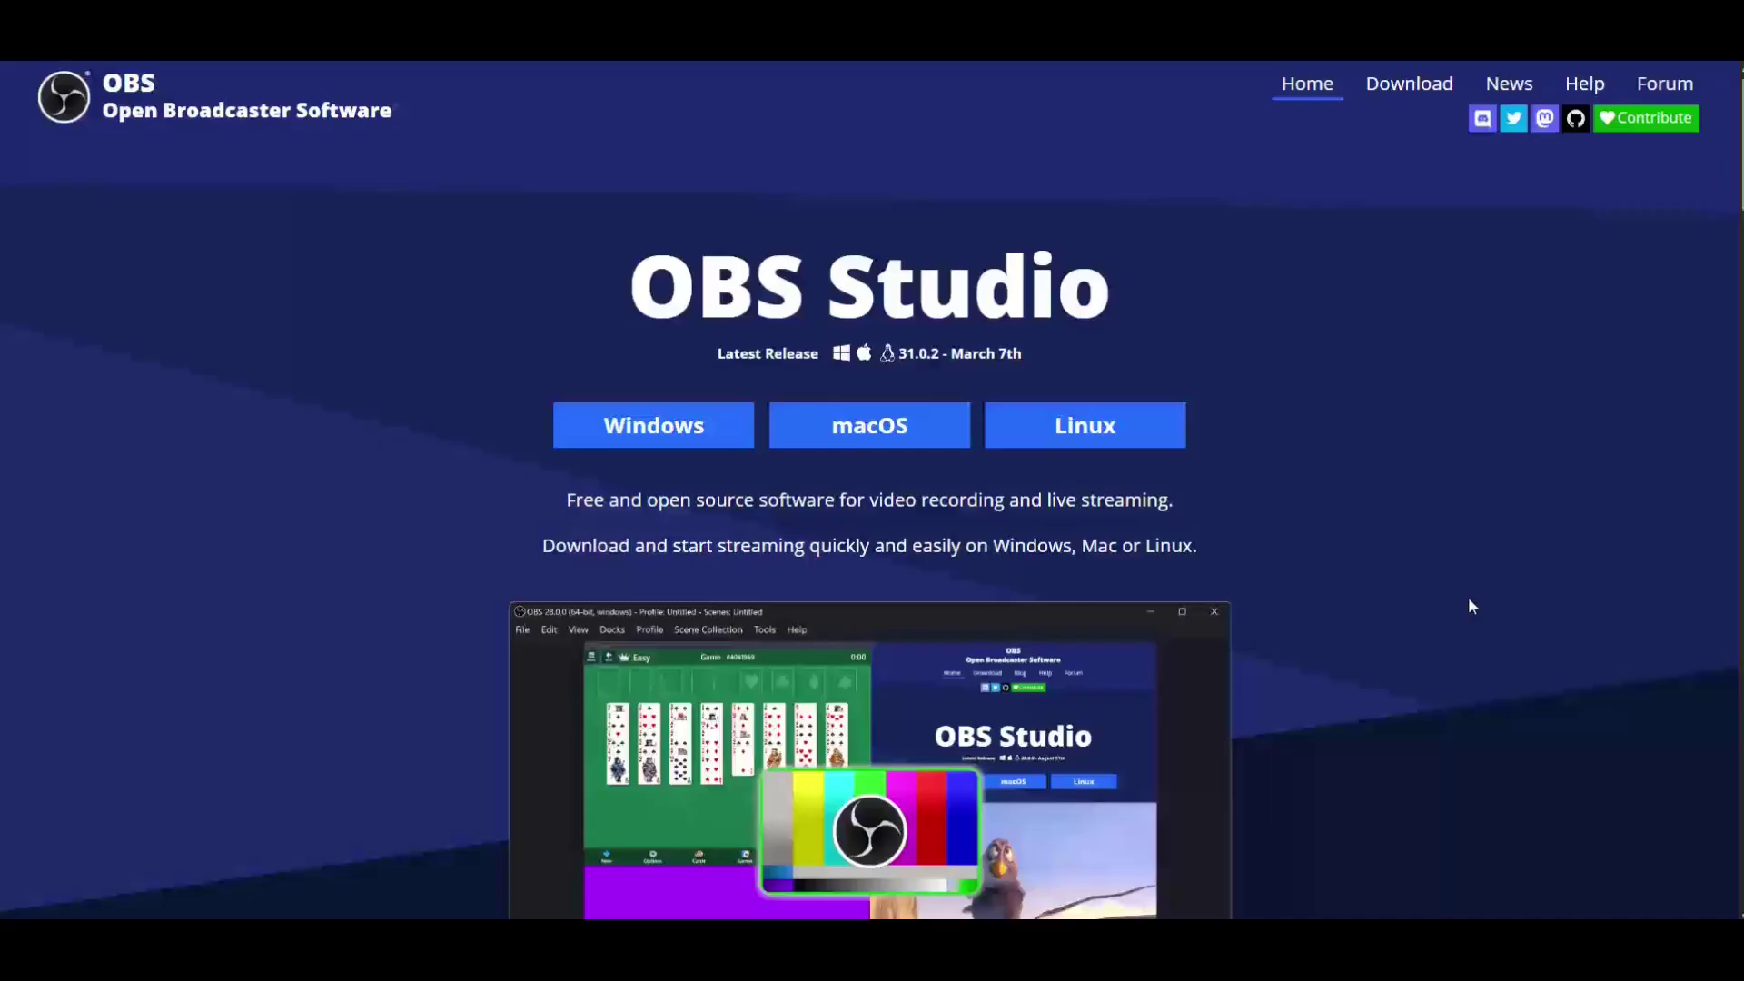
- Download and launch OBS Studio, then open its Settings dialog
{"action": "left_click", "coordinate": [1394, 89]}
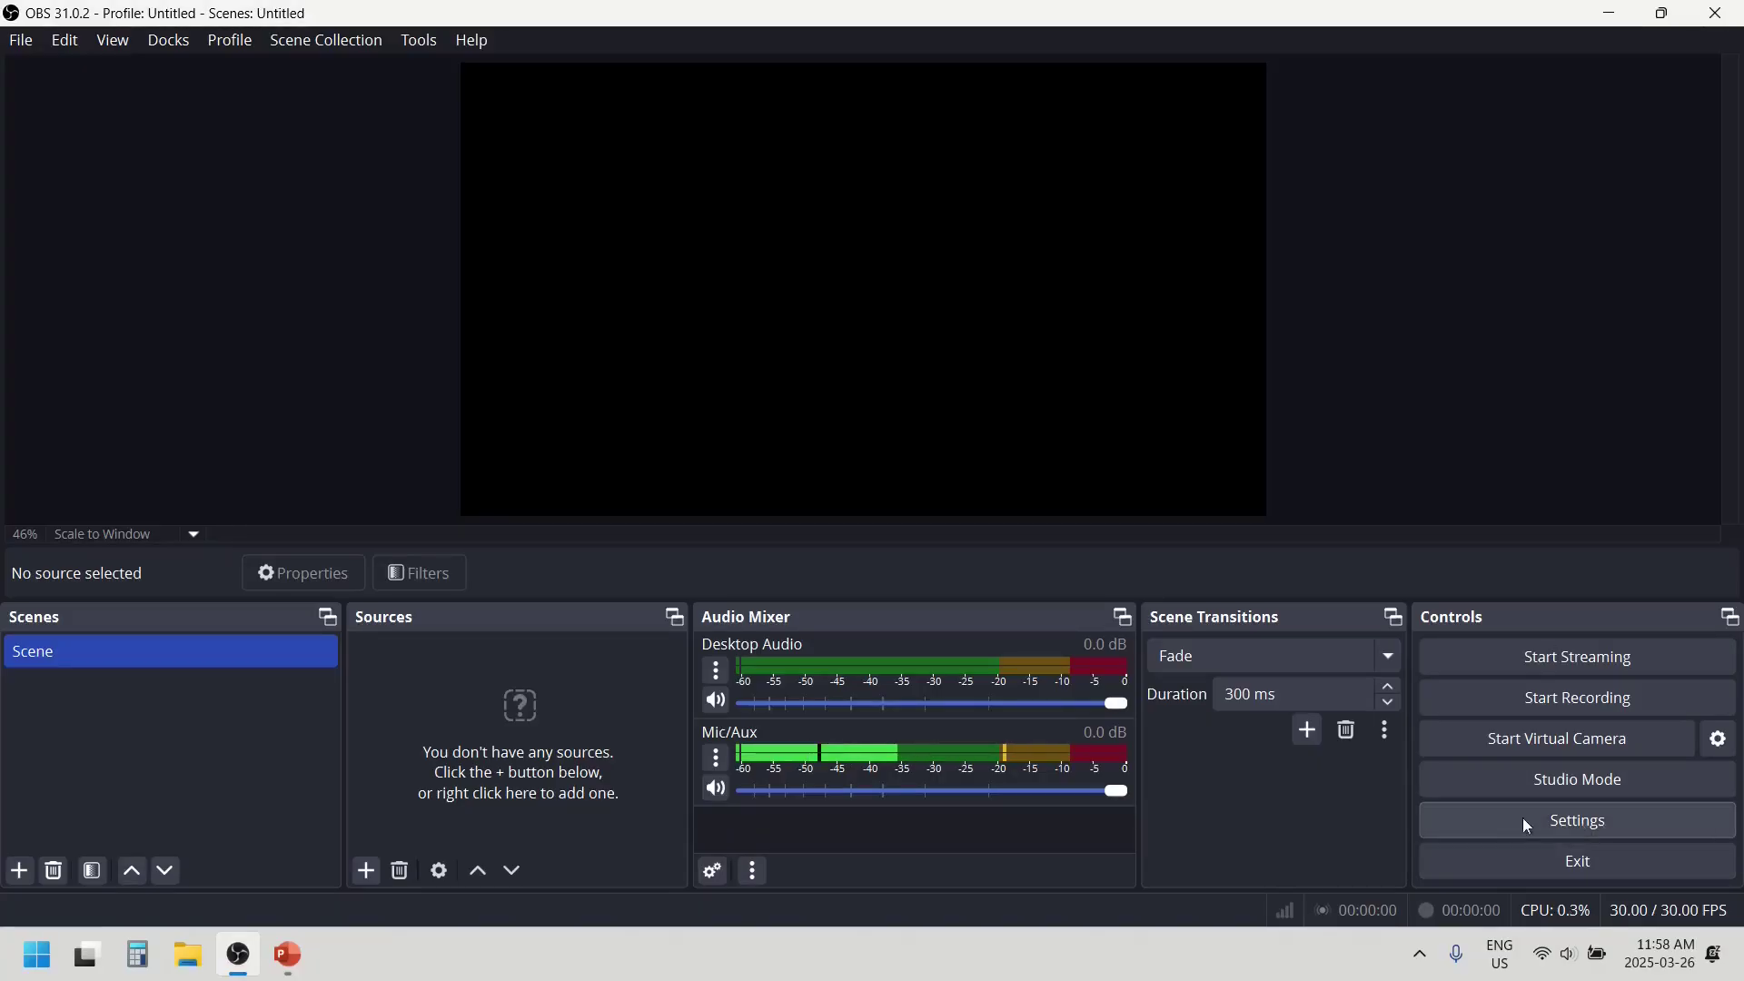
{"action": "left_click", "coordinate": [1578, 818]}
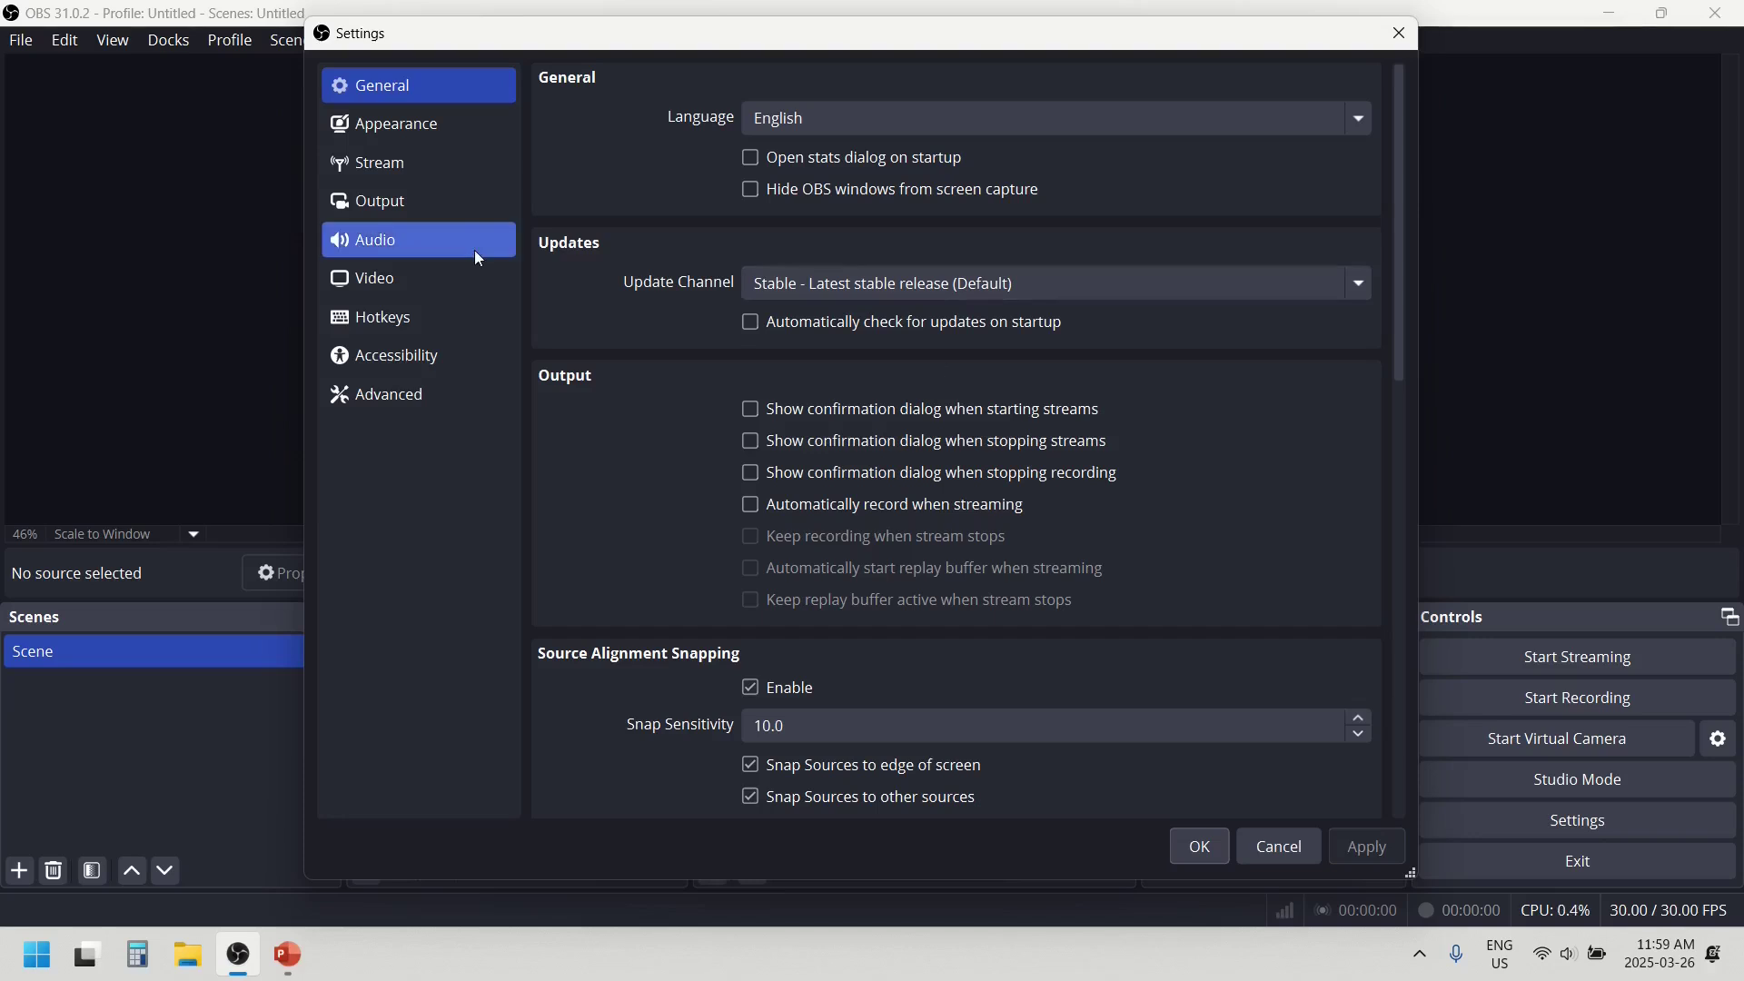
- Keep Matroska as the recording format in the Output settings
{"action": "left_click", "coordinate": [405, 206]}
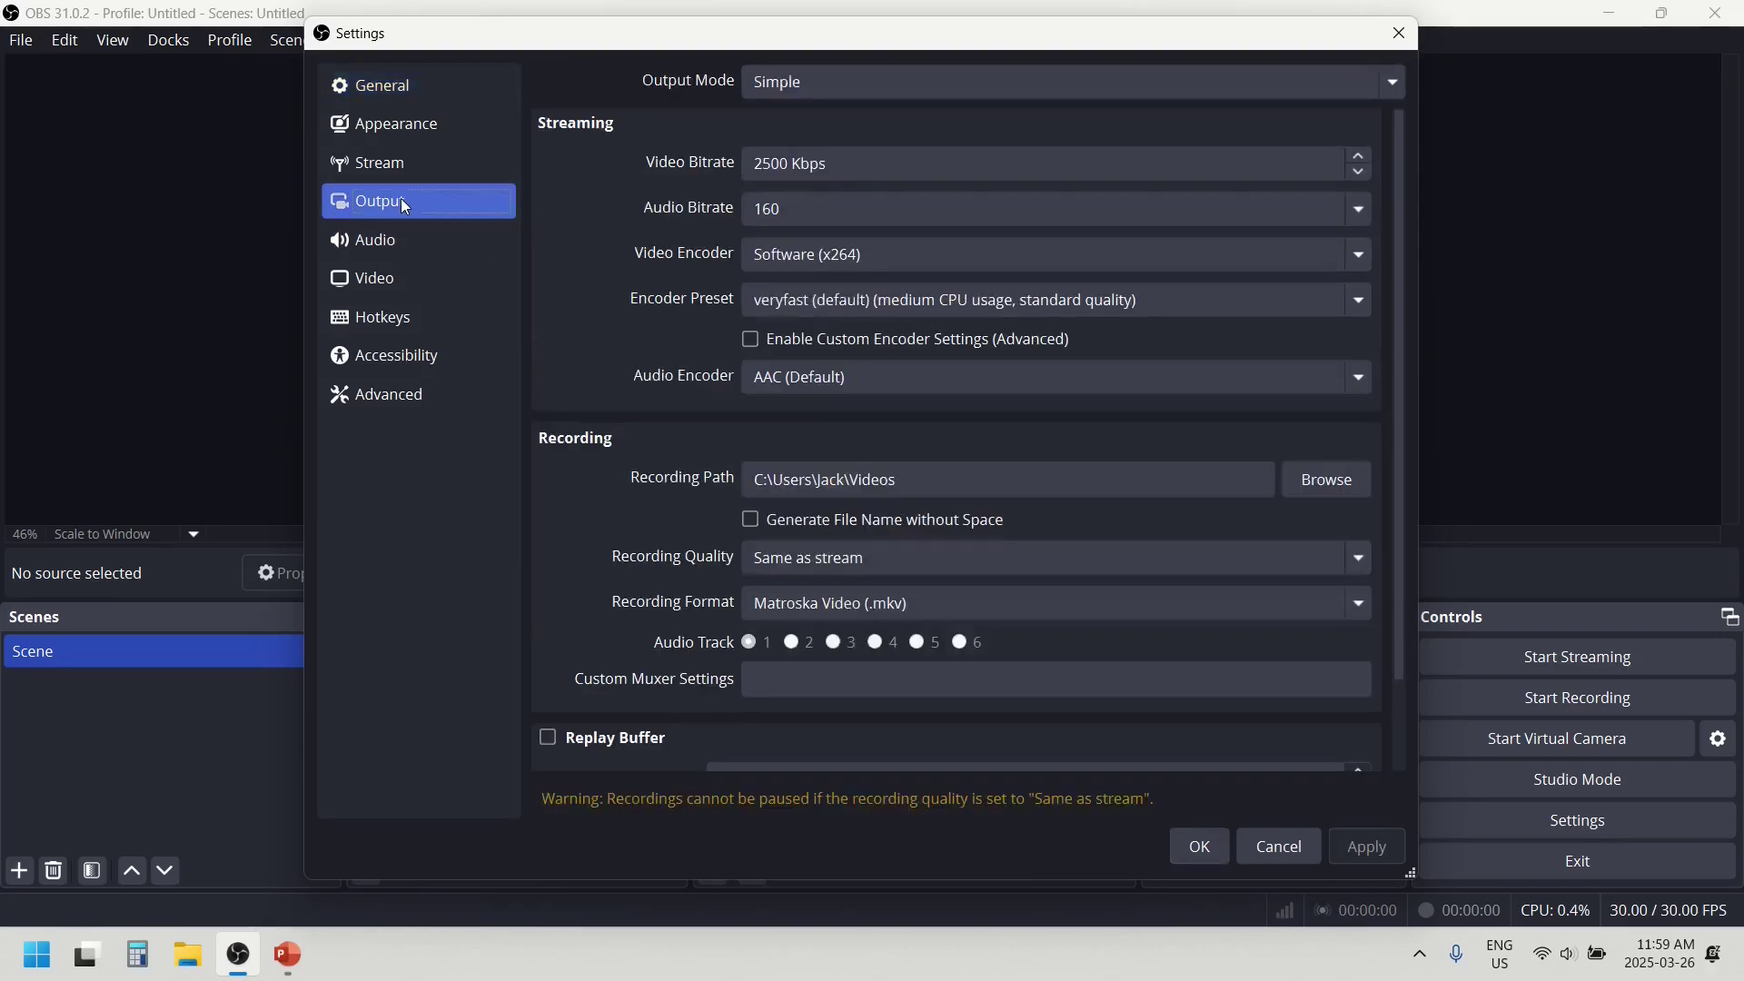
{"action": "scroll", "coordinate": [630, 373], "scroll_direction": "down", "scroll_amount": 2}
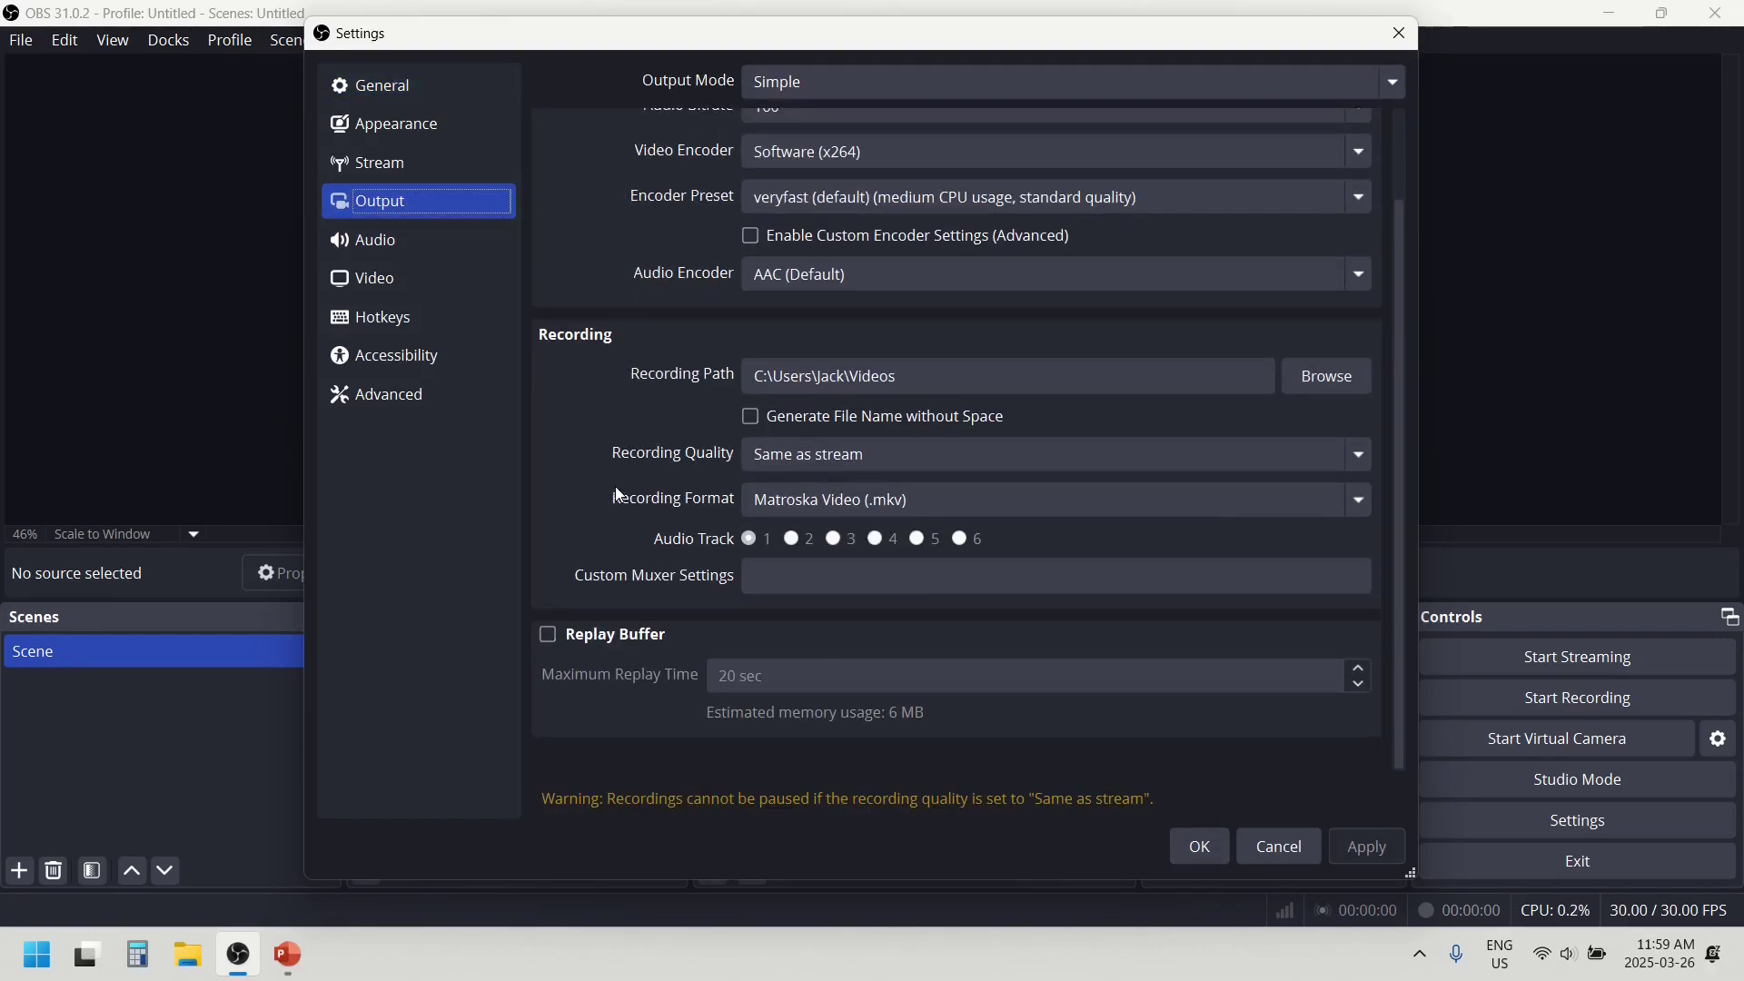
{"action": "left_click", "coordinate": [903, 505]}
{"action": "left_click", "coordinate": [918, 553]}
{"action": "scroll", "coordinate": [919, 581], "scroll_direction": "up", "scroll_amount": 1}
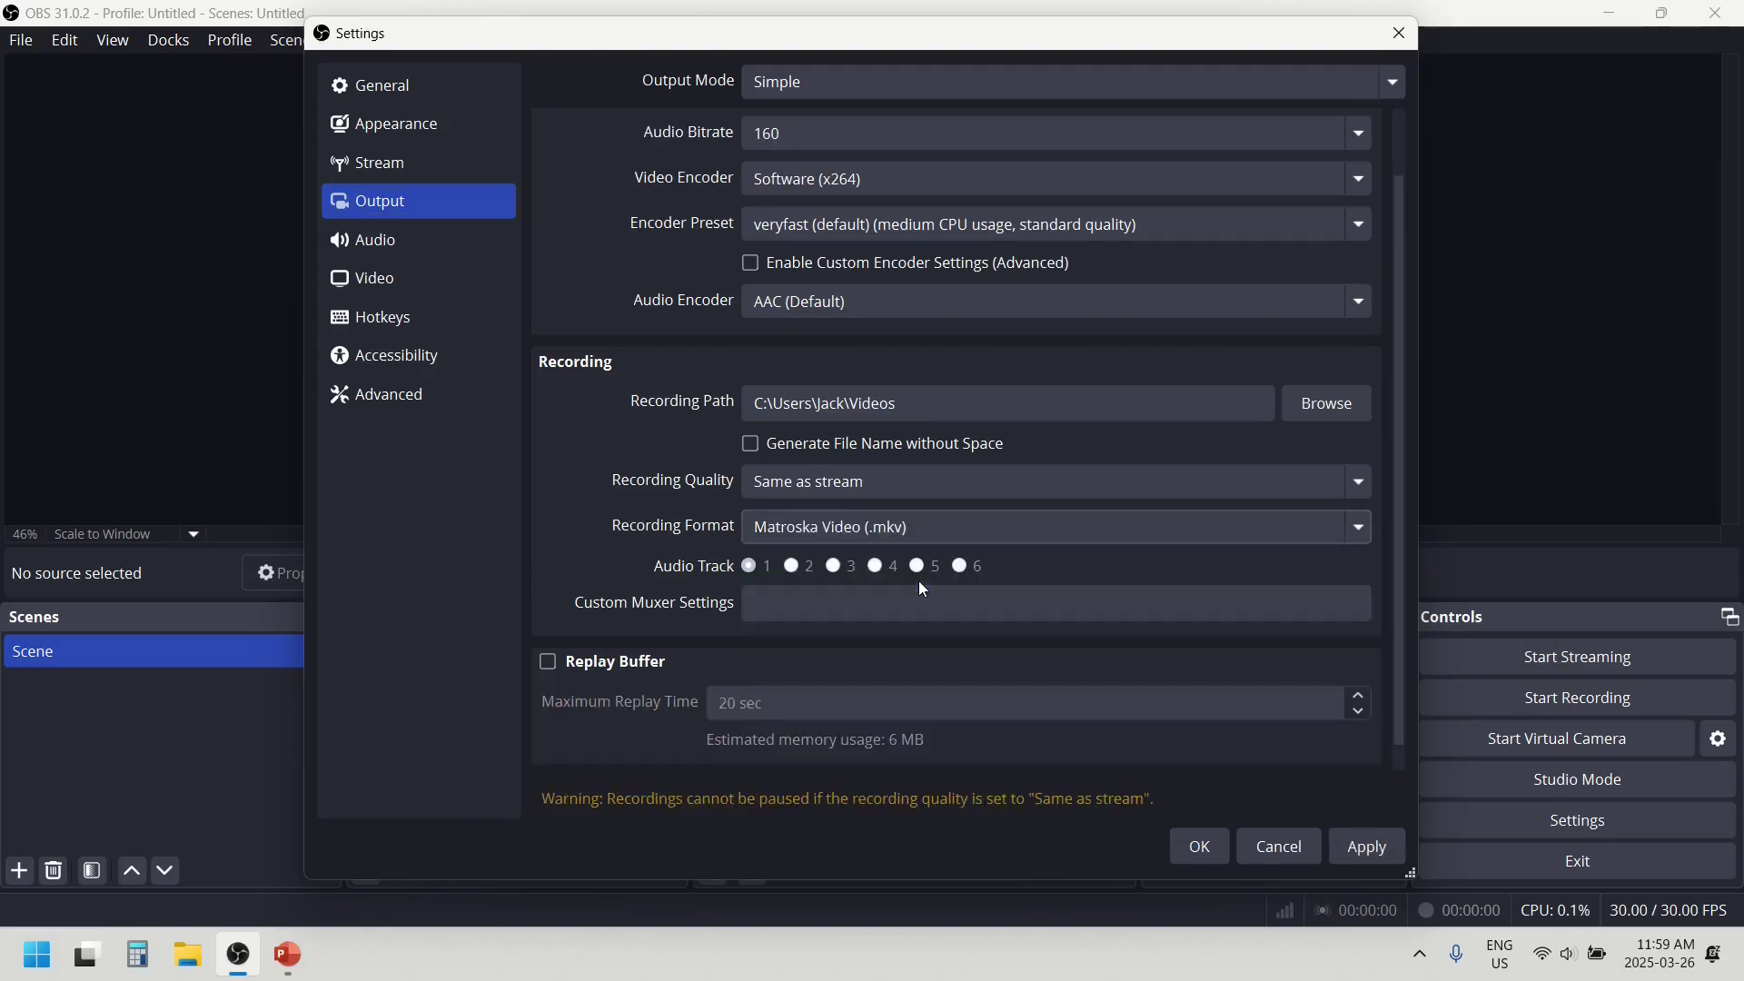
- Set the output (scaled) video resolution to 1920x1080, apply and close Settings
{"action": "left_click", "coordinate": [406, 279]}
{"action": "left_click", "coordinate": [803, 164]}
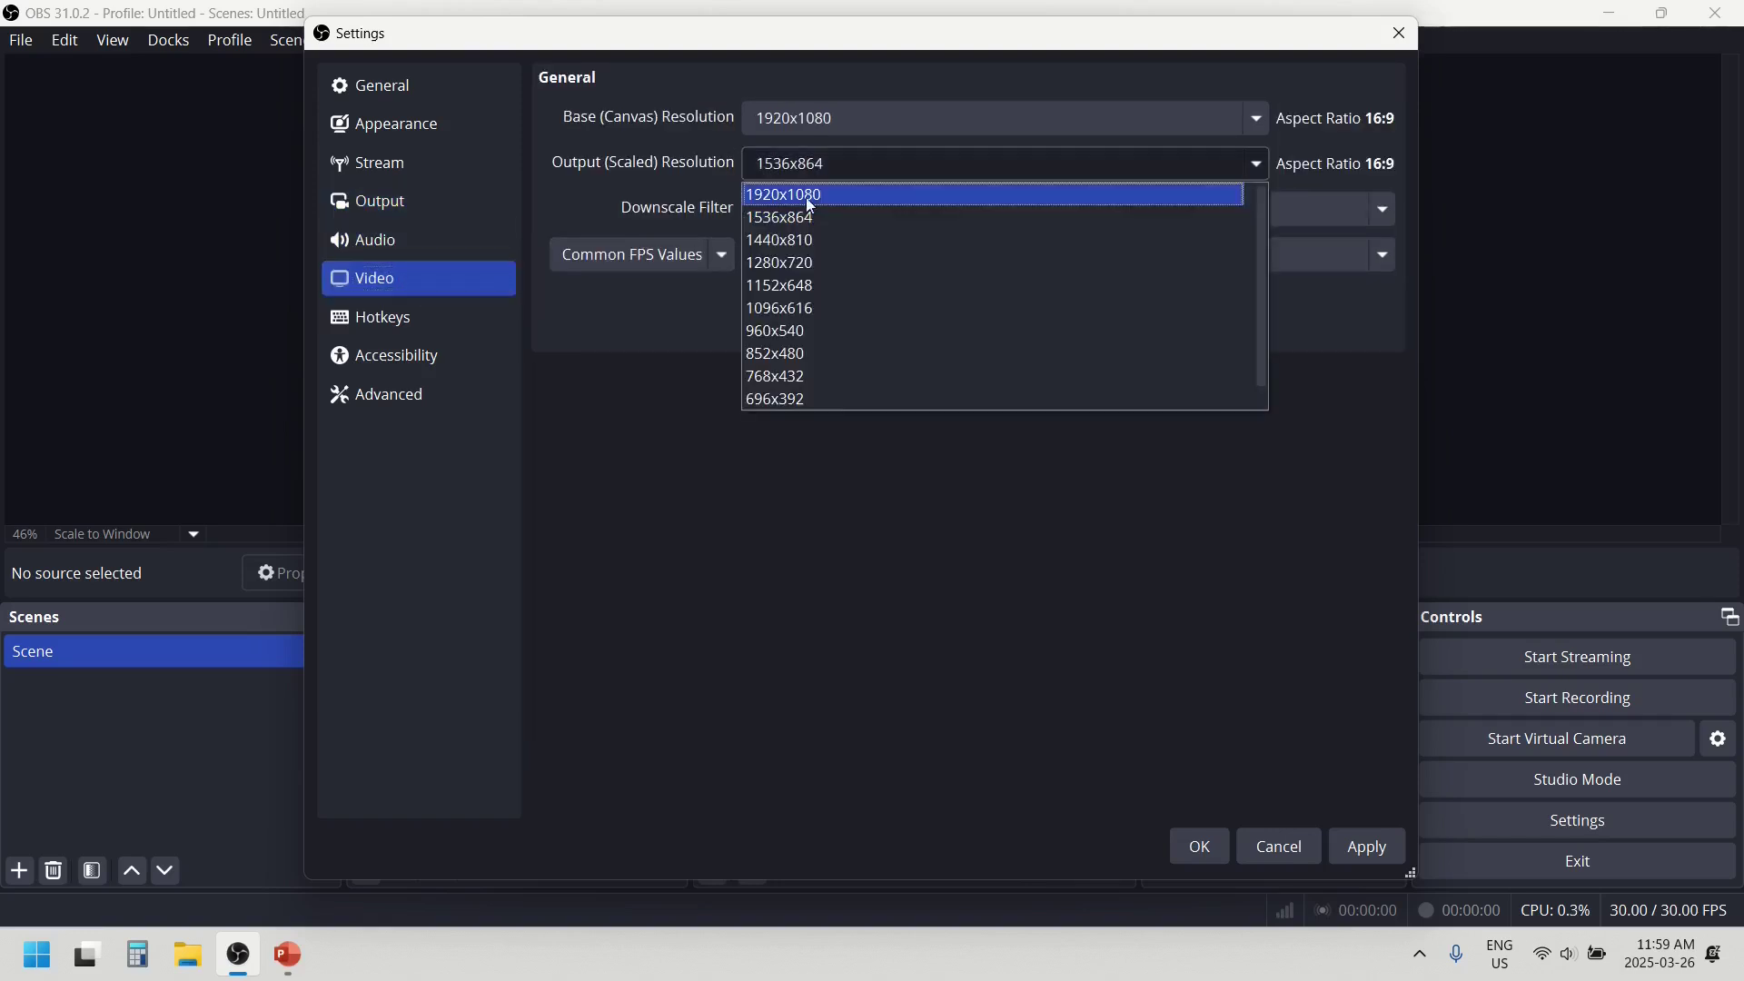
{"action": "left_click", "coordinate": [806, 196]}
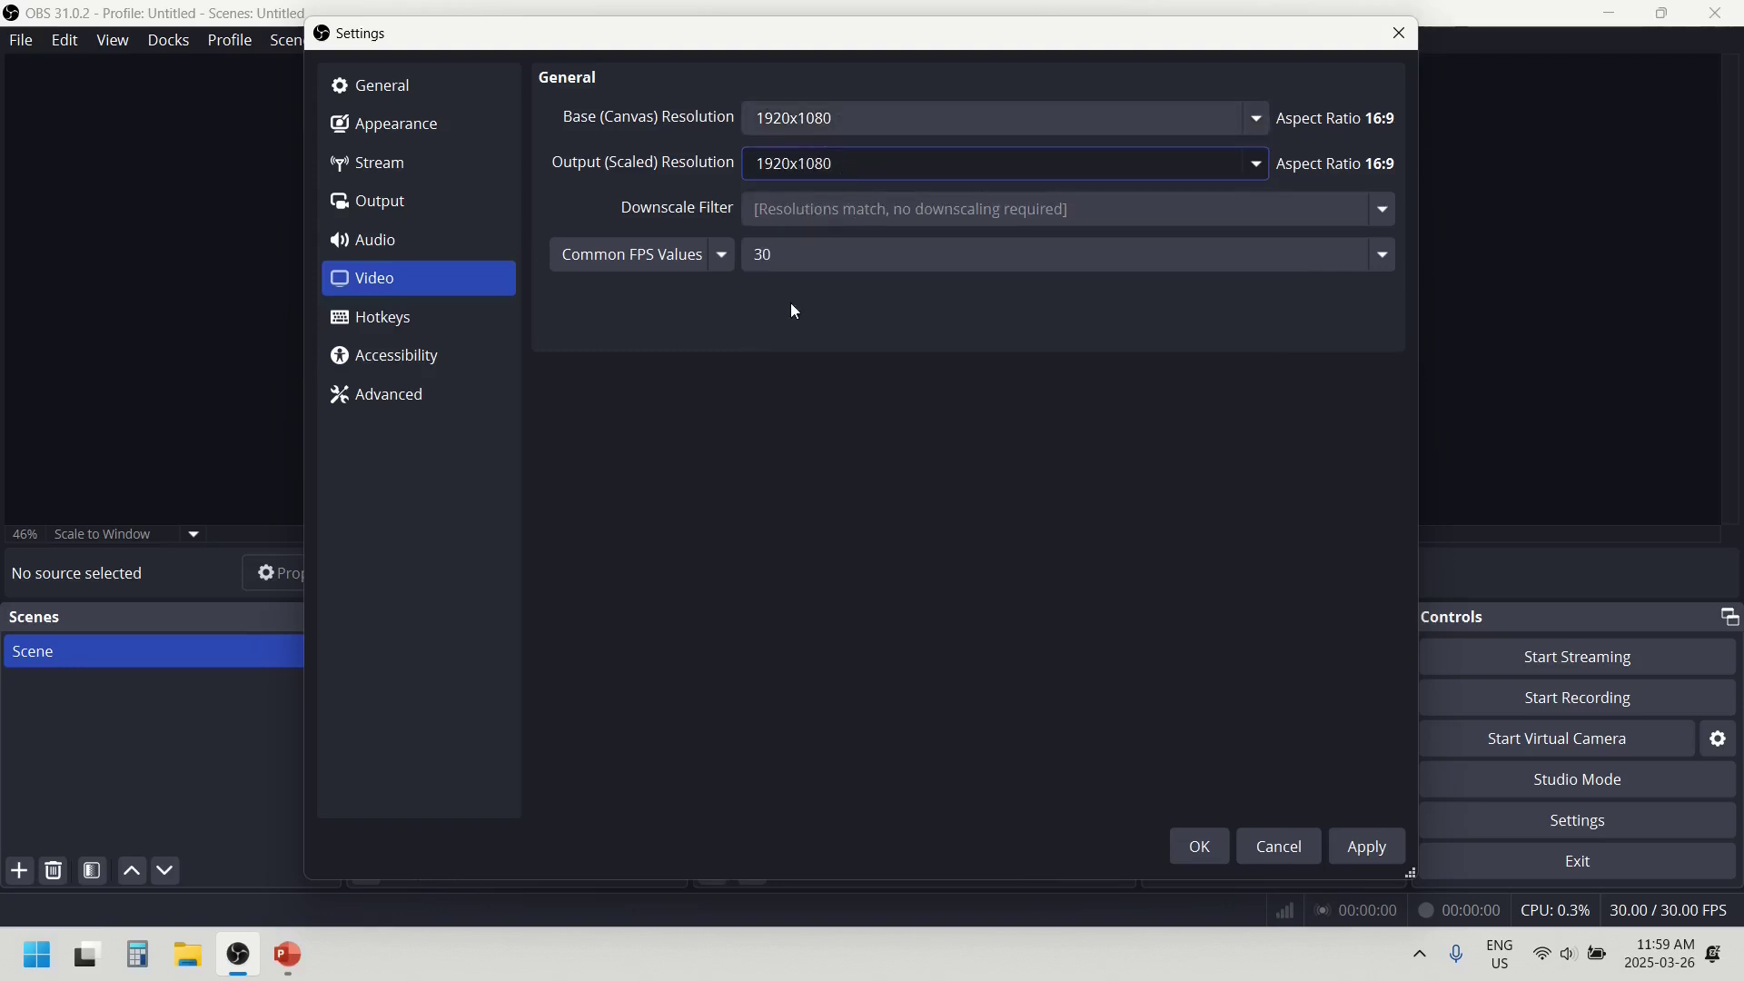
{"action": "left_click", "coordinate": [1343, 848]}
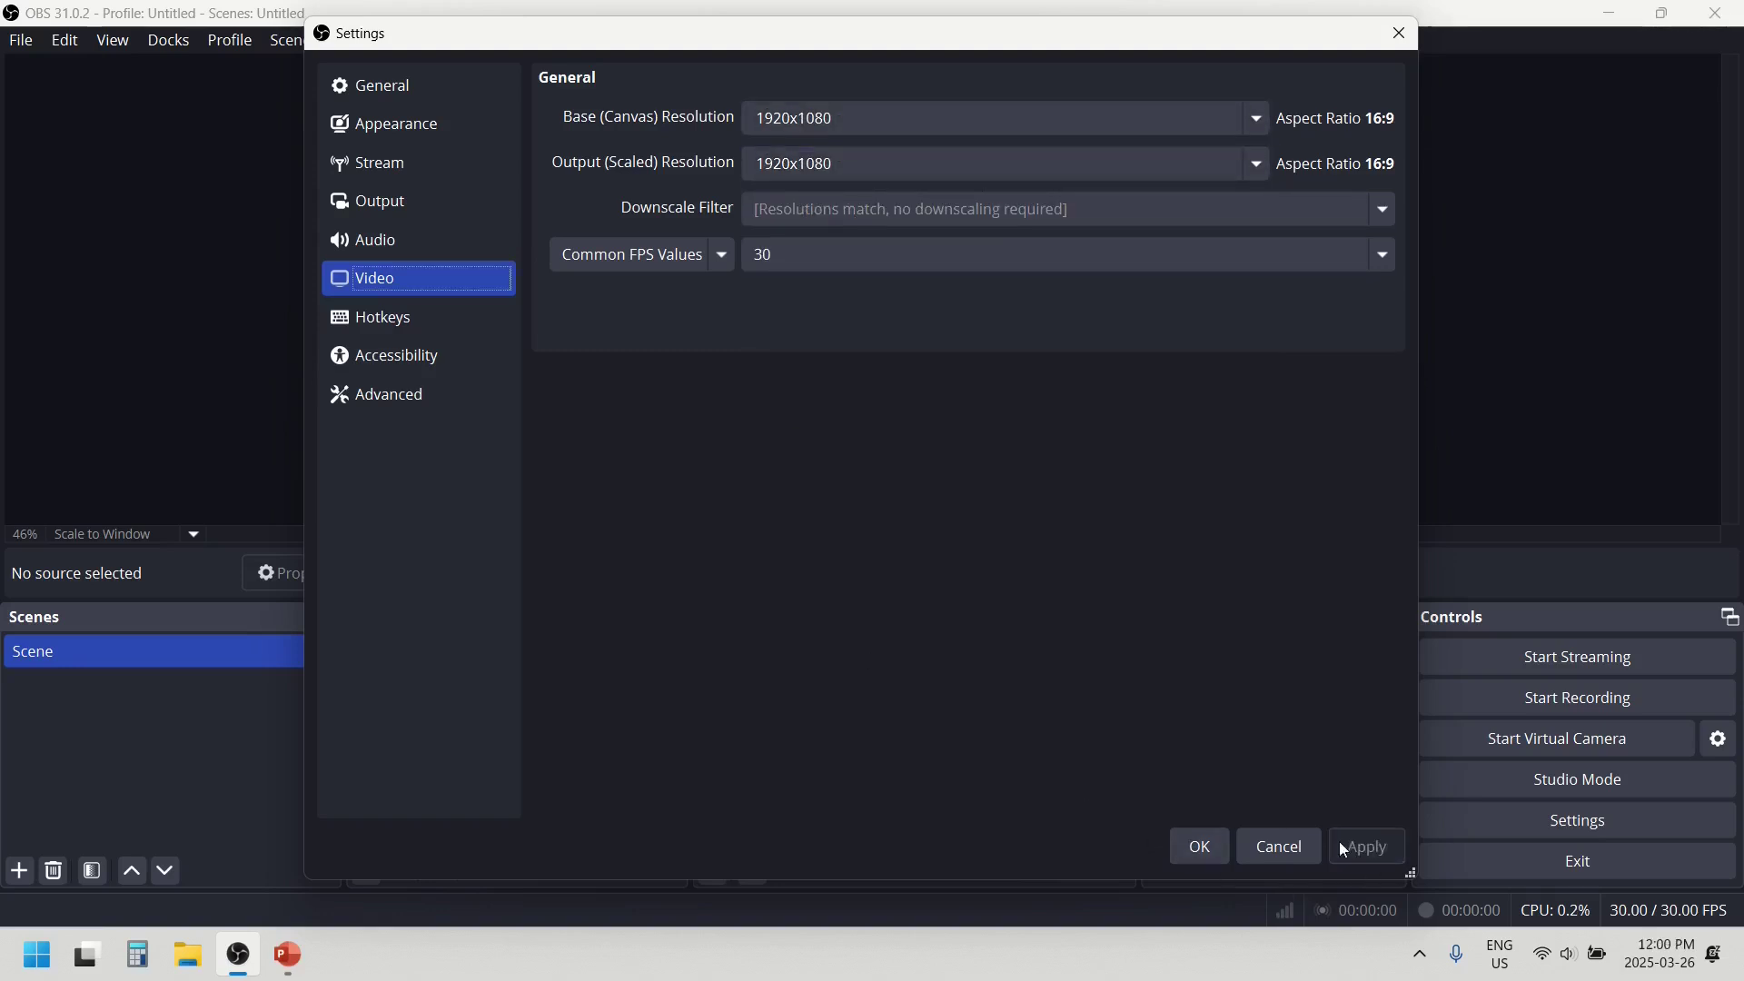
{"action": "left_click", "coordinate": [1197, 848]}
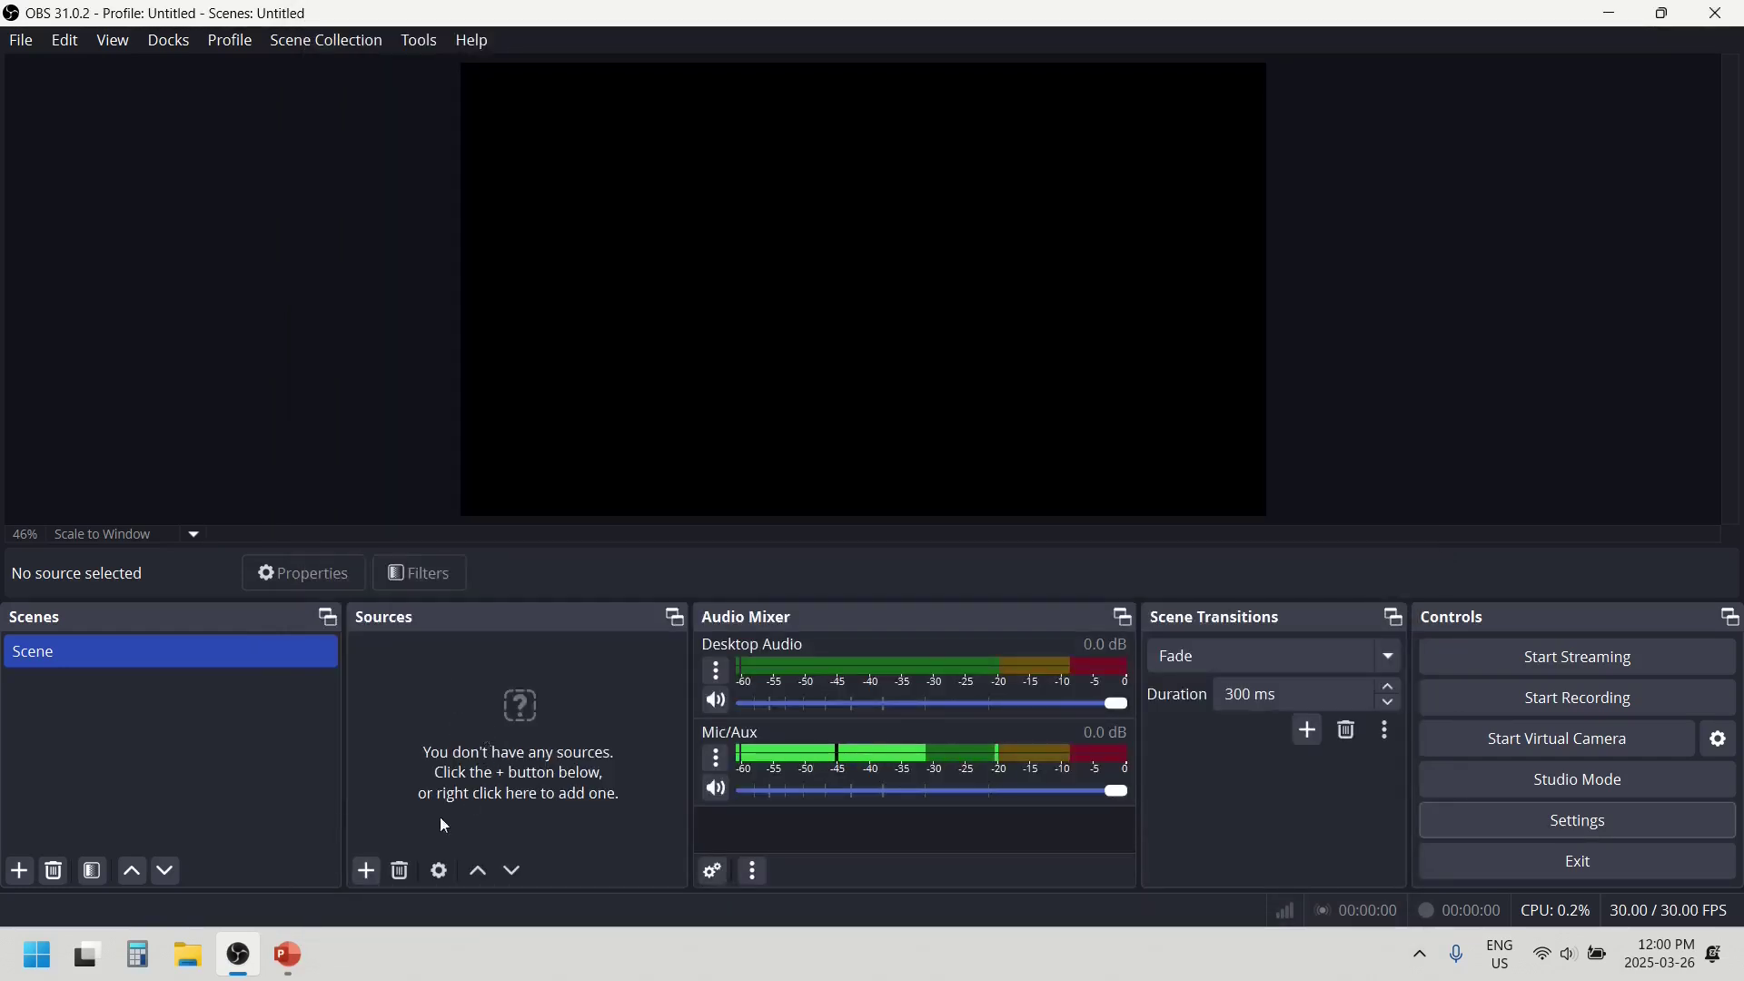
- Add a Display Capture of the 1920x1080 primary monitor and mute Desktop Audio
{"action": "left_click", "coordinate": [367, 871]}
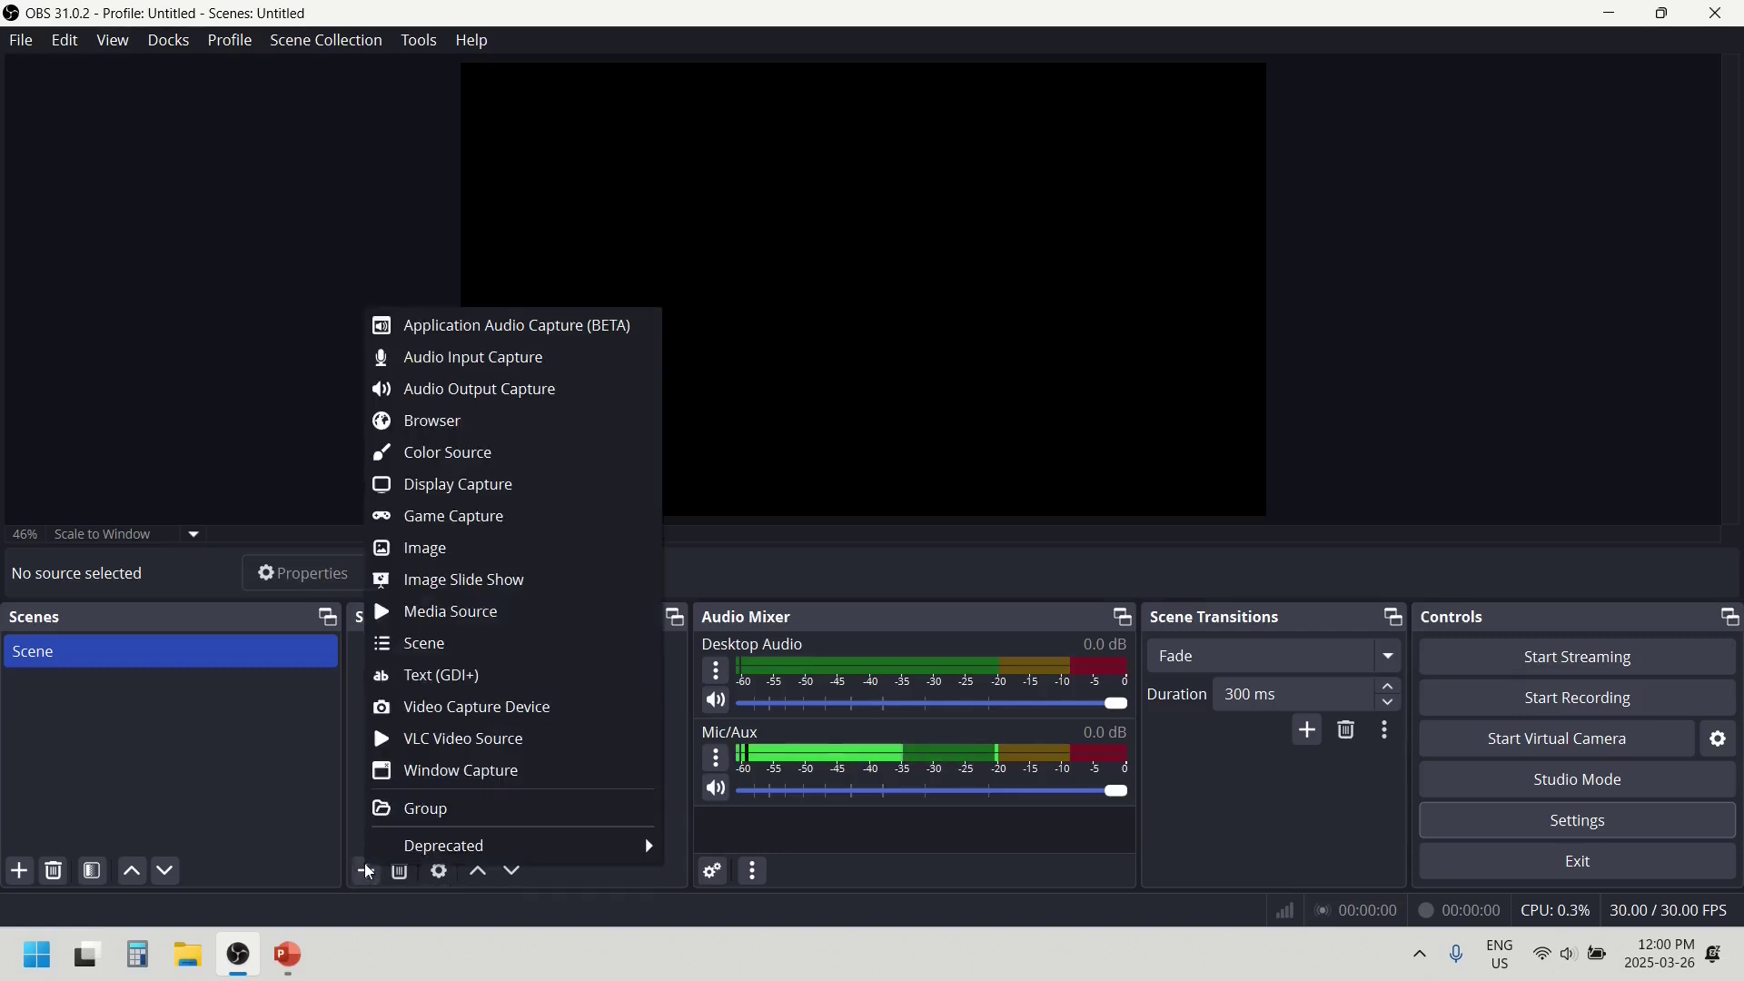
{"action": "left_click", "coordinate": [516, 487]}
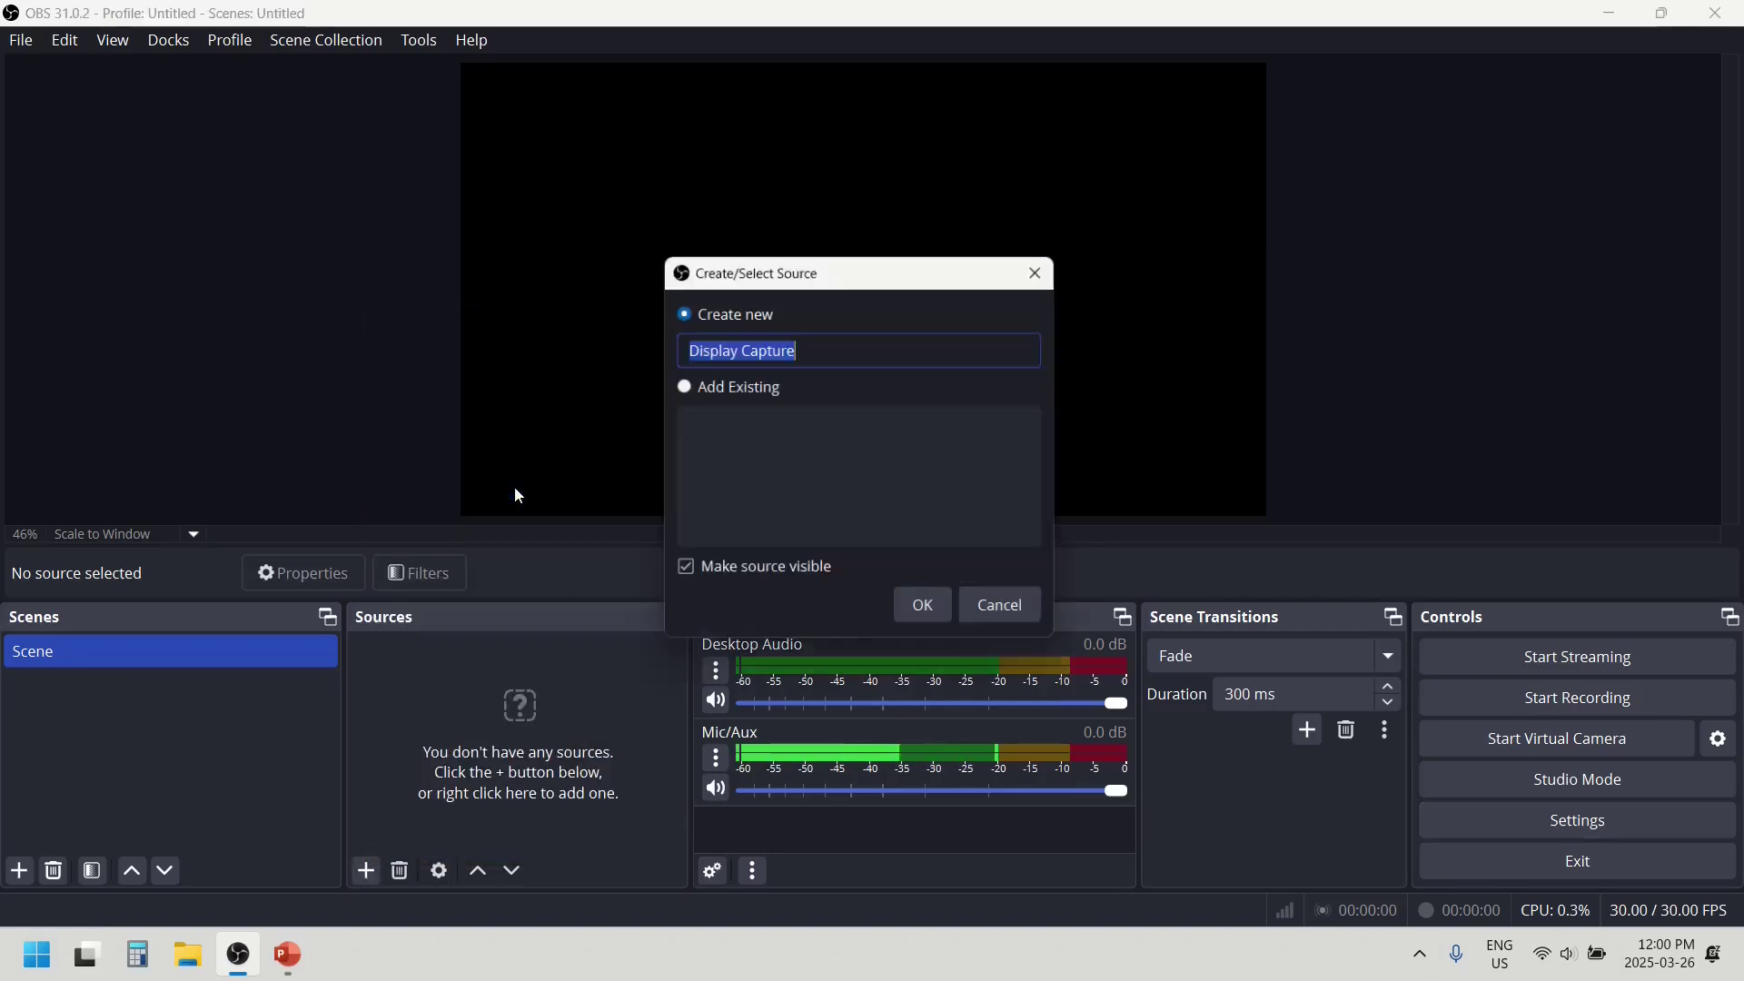
{"action": "left_click", "coordinate": [924, 613]}
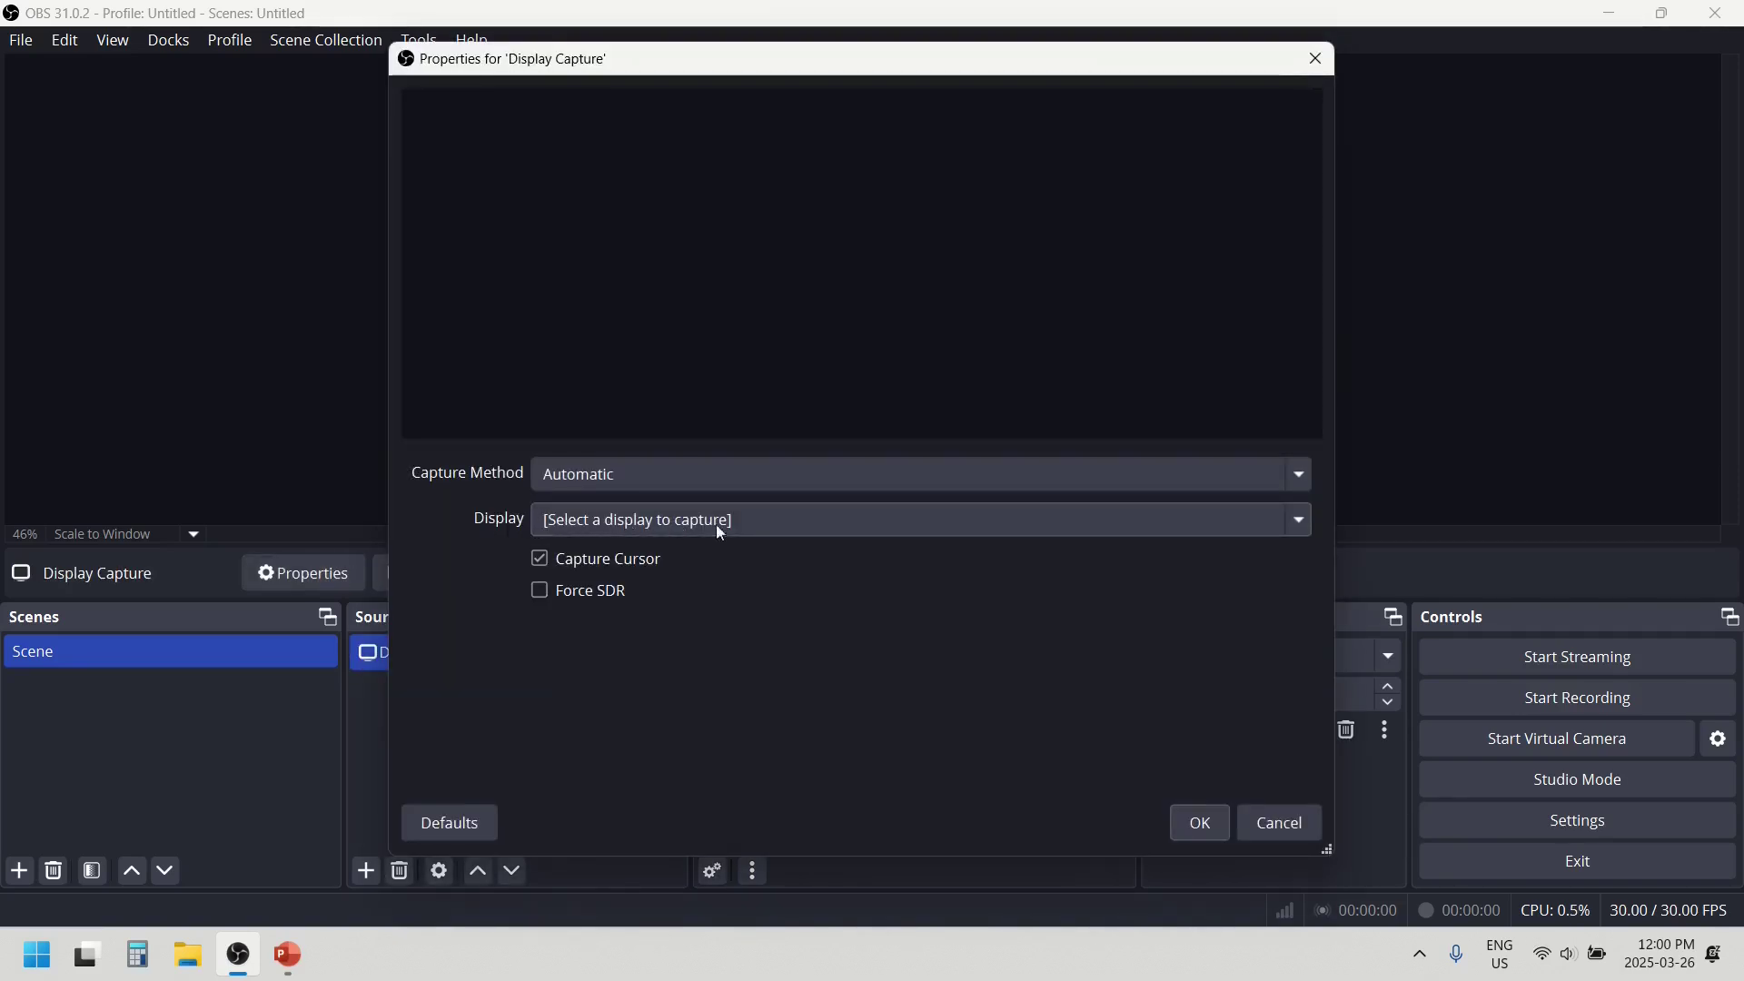
{"action": "left_click", "coordinate": [786, 531]}
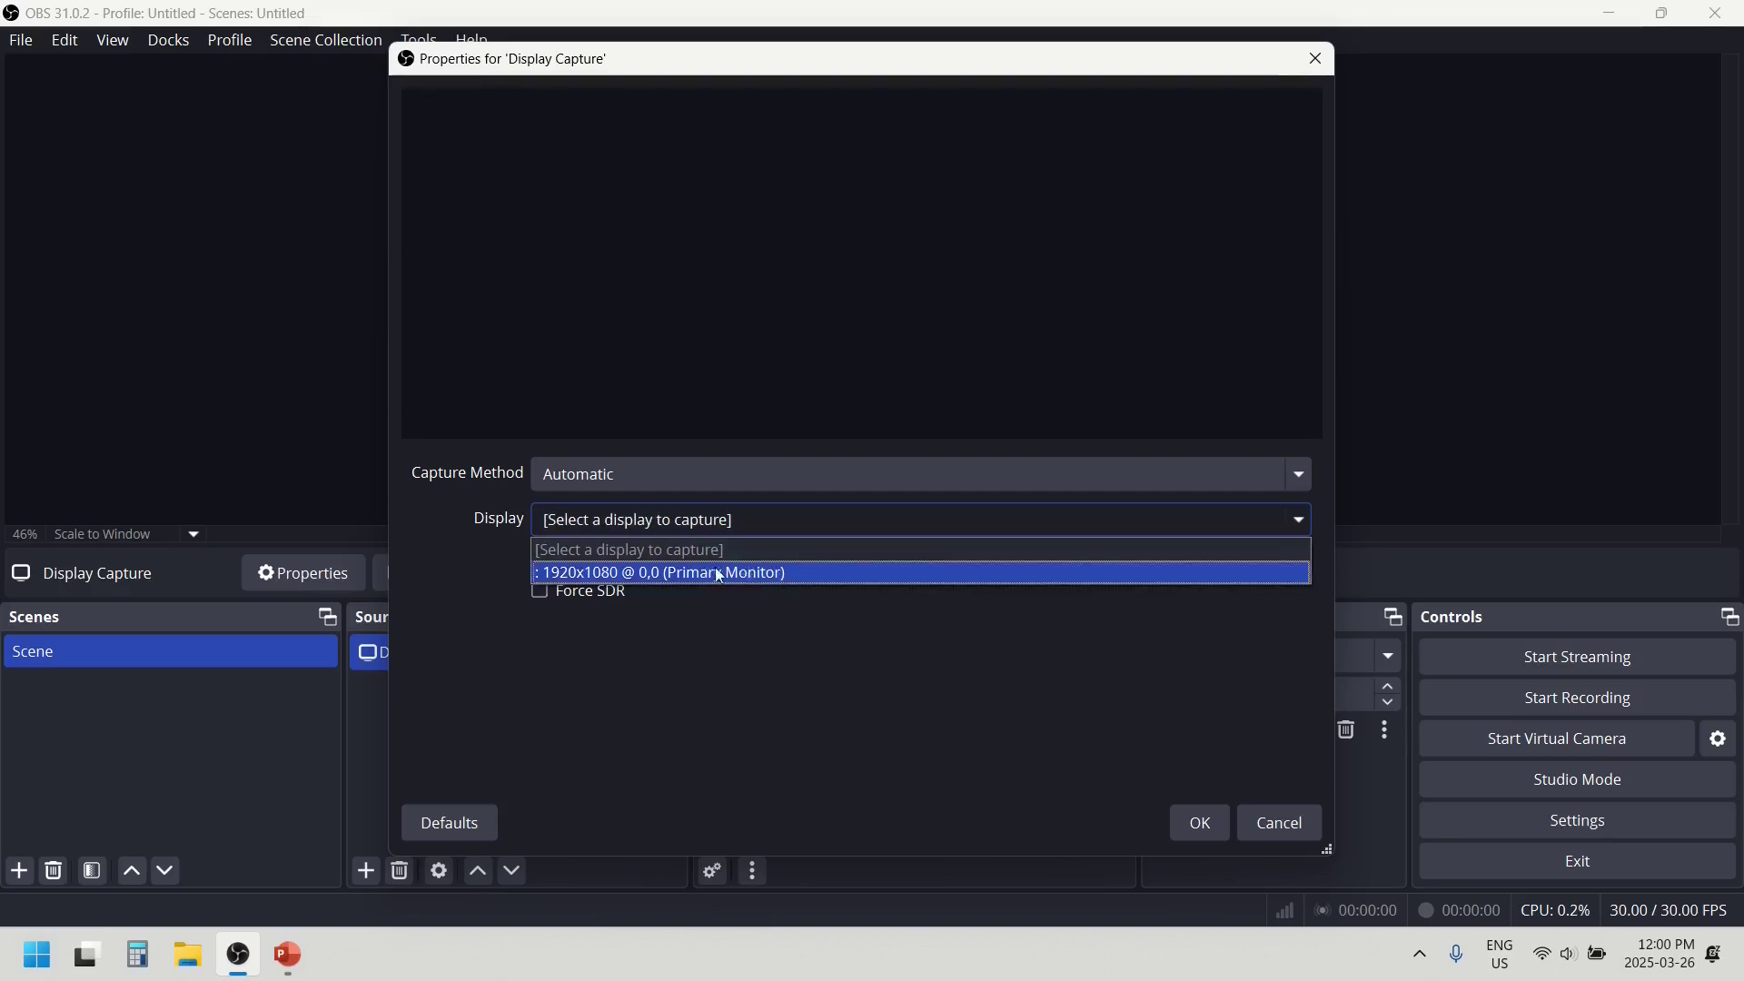
{"action": "left_click", "coordinate": [753, 572]}
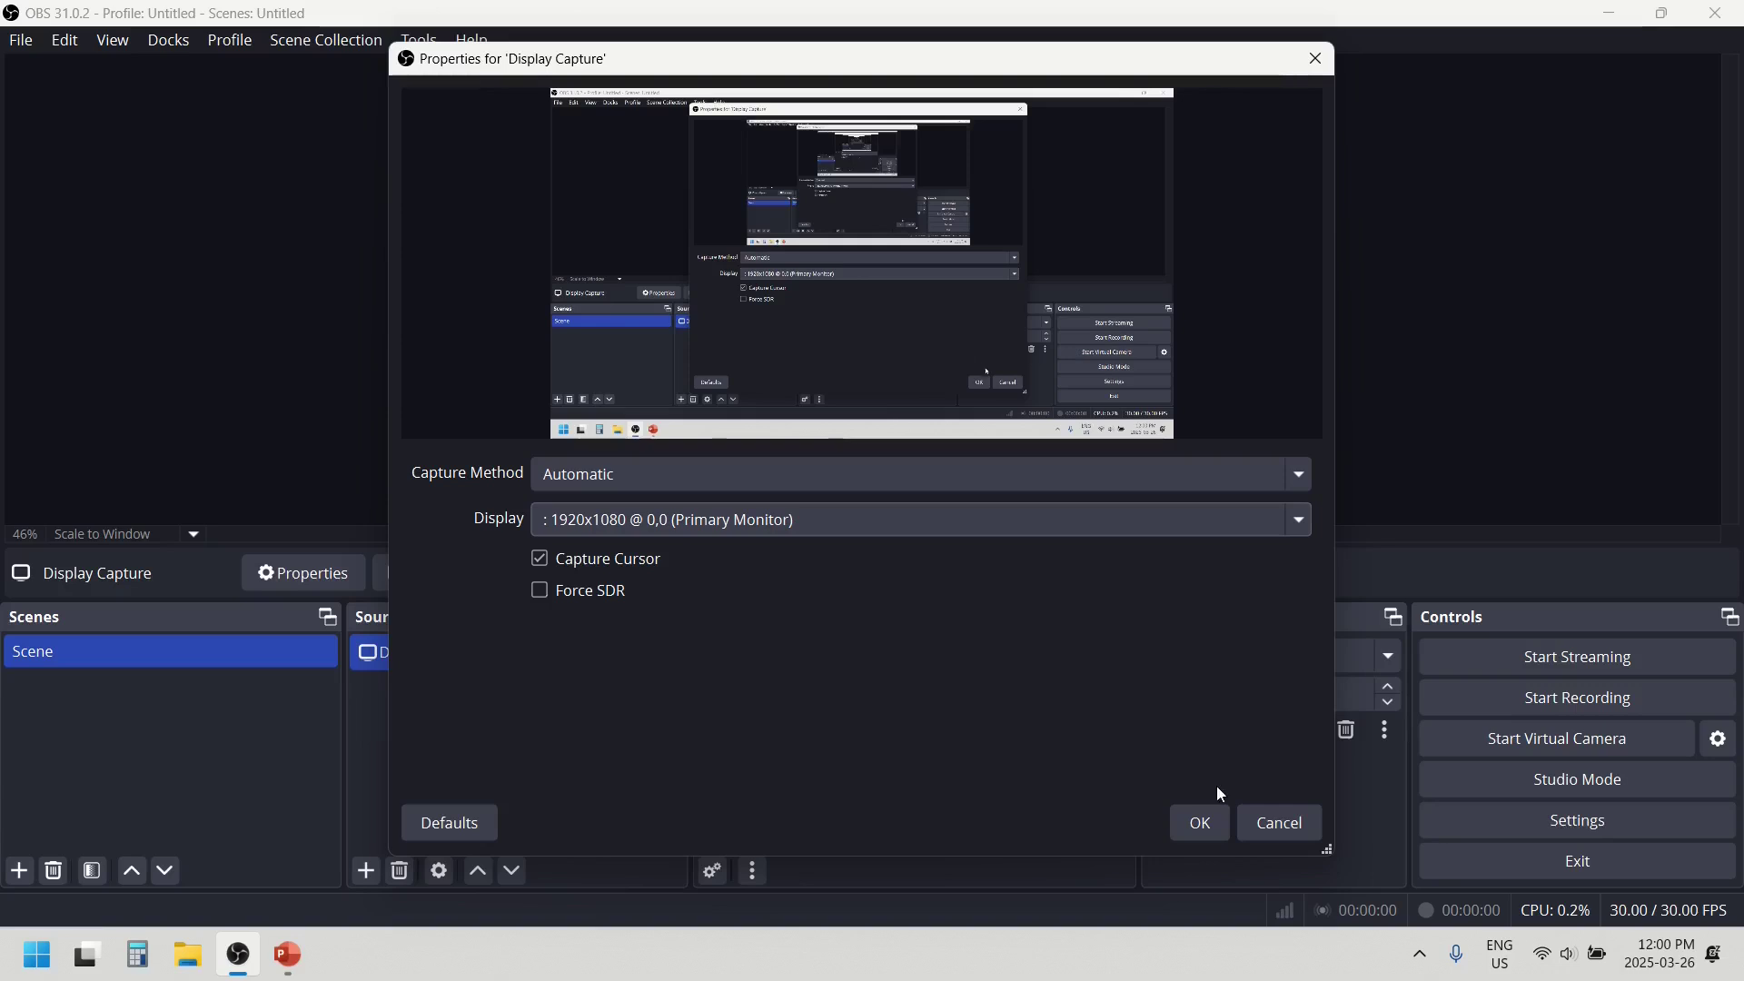
{"action": "left_click", "coordinate": [1188, 826]}
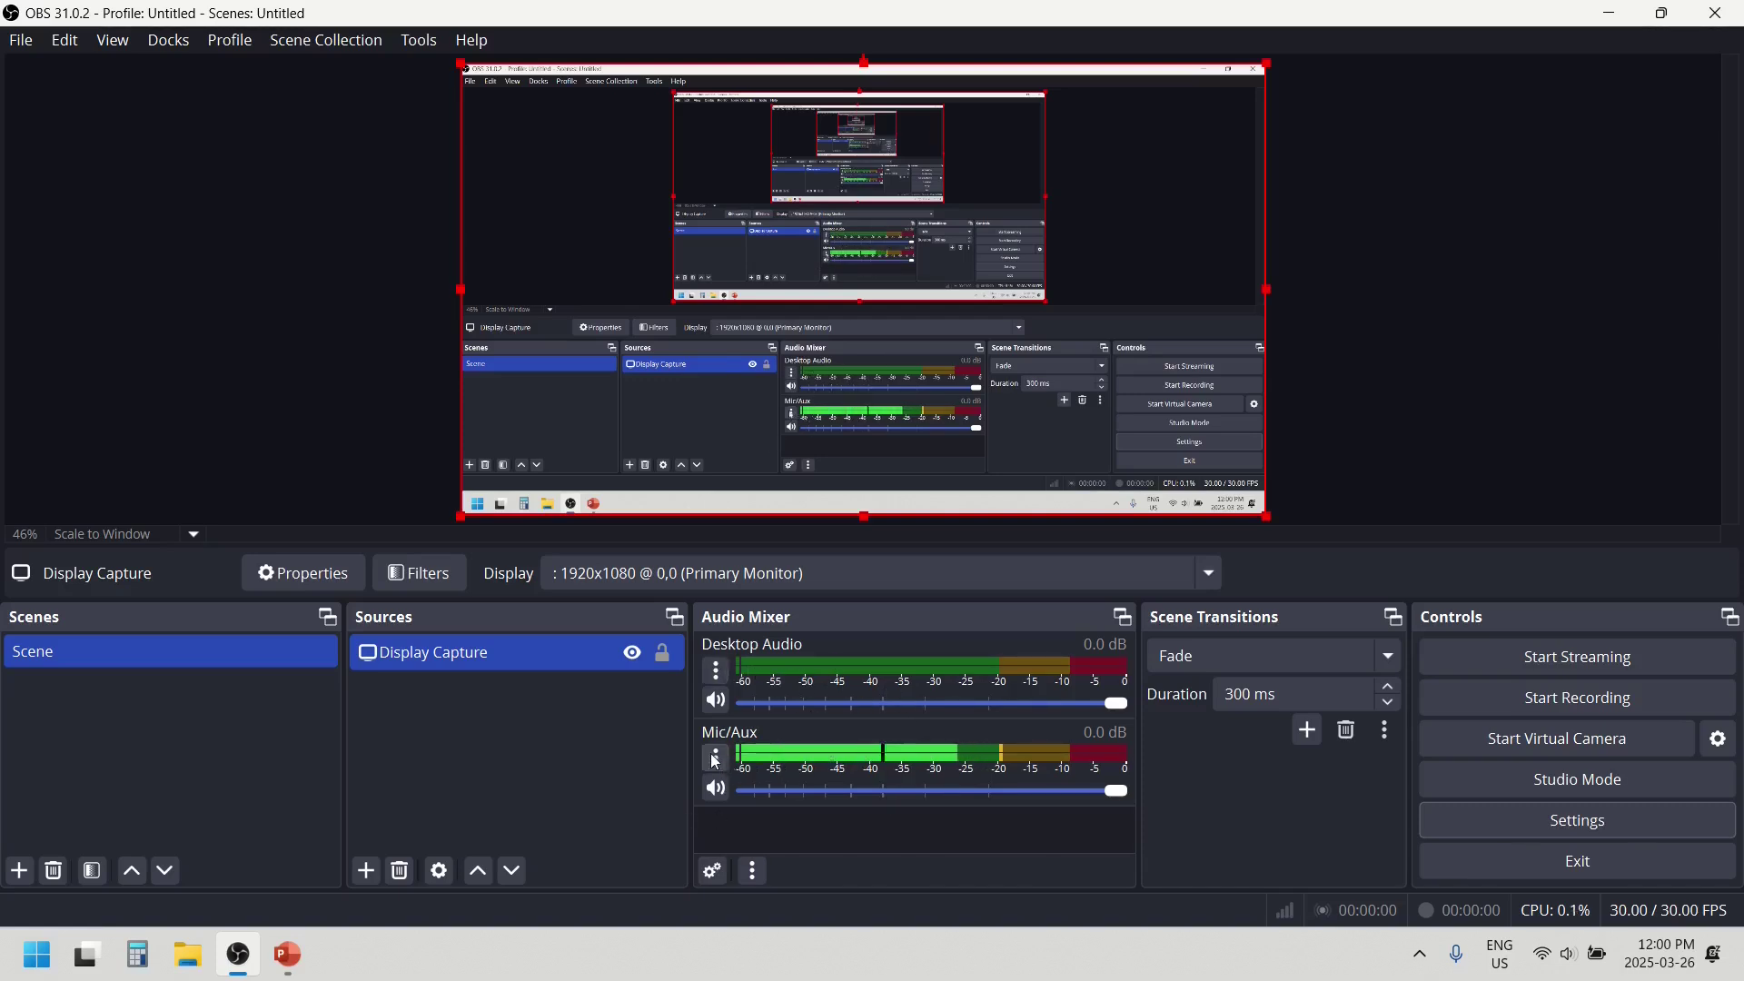
{"action": "left_click", "coordinate": [717, 700]}
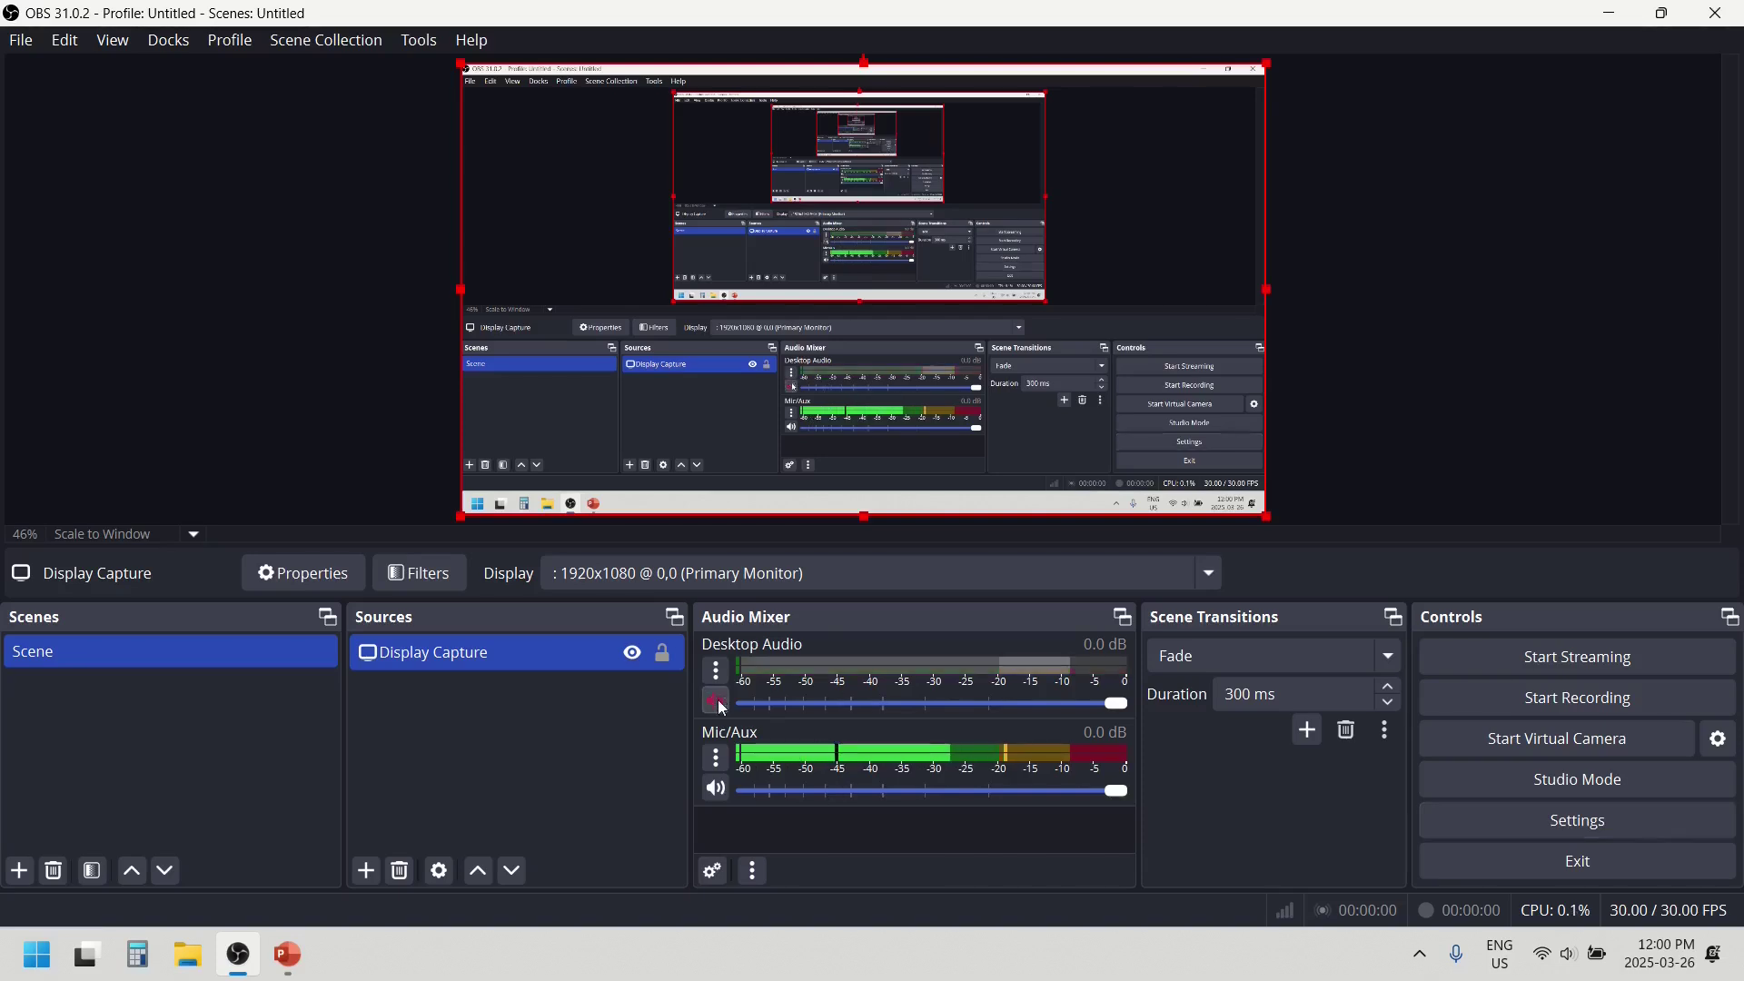
- Mute Mic/Aux and add an Audio Output Capture from Speakers (Synaptics Audio)
{"action": "left_click", "coordinate": [717, 788]}
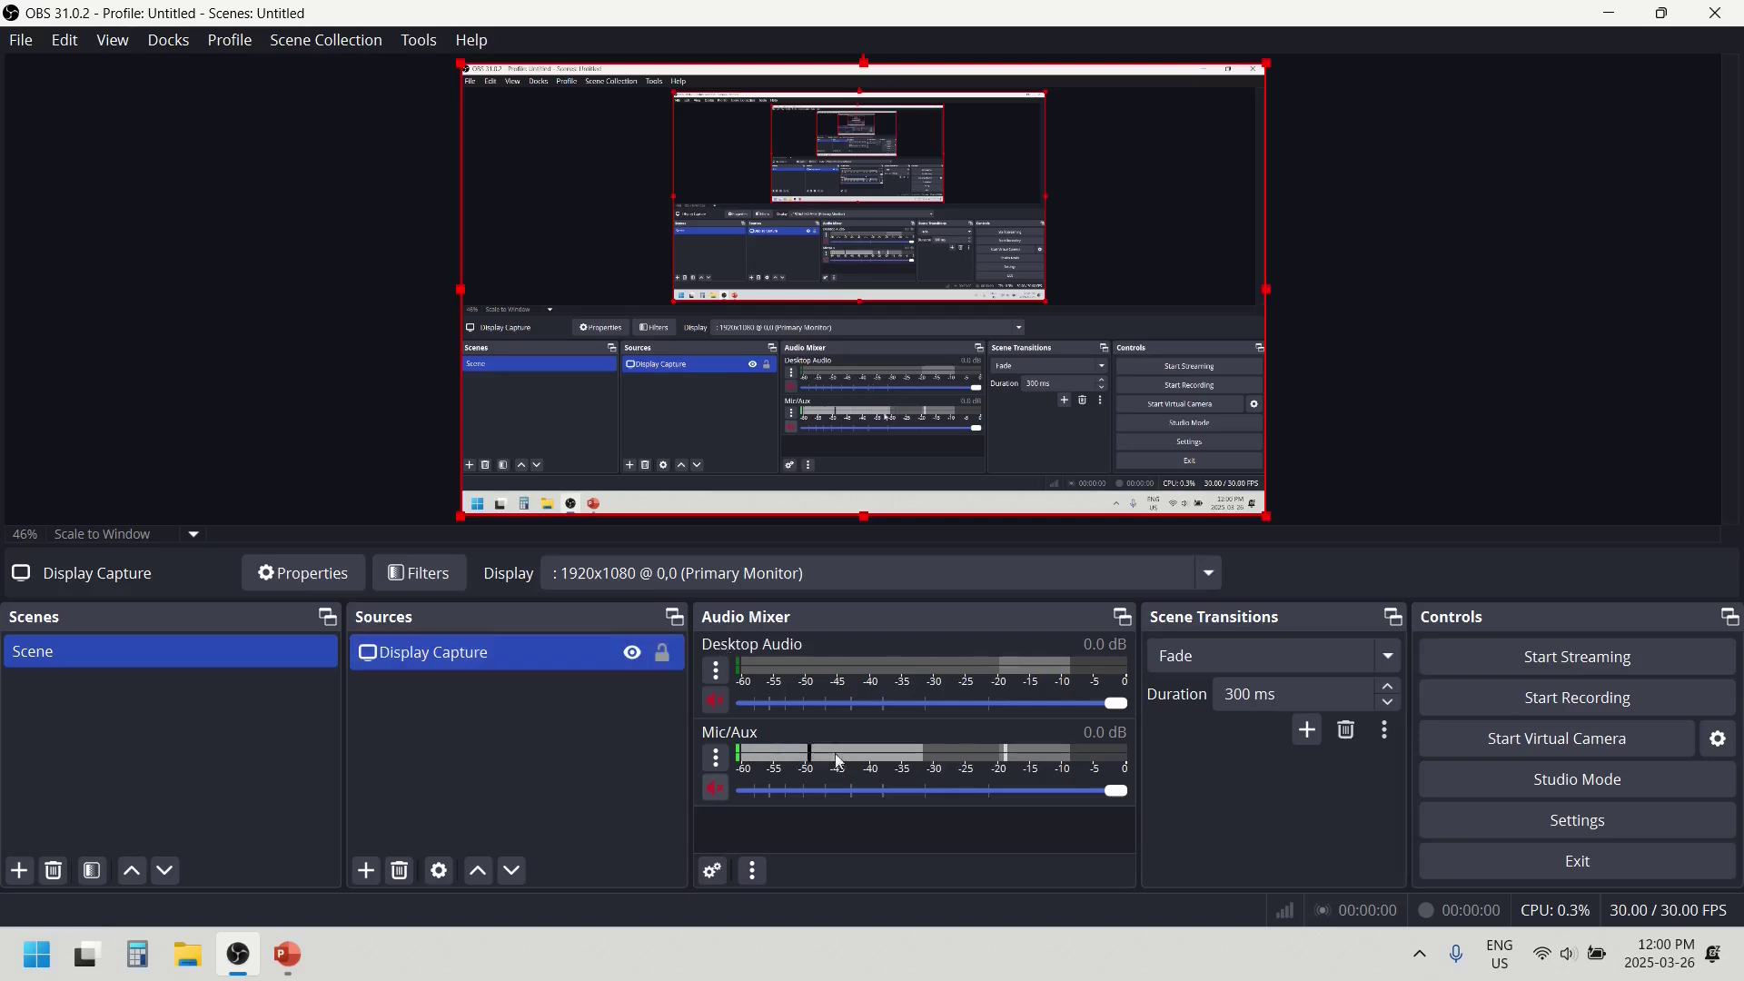
{"action": "left_click", "coordinate": [366, 871]}
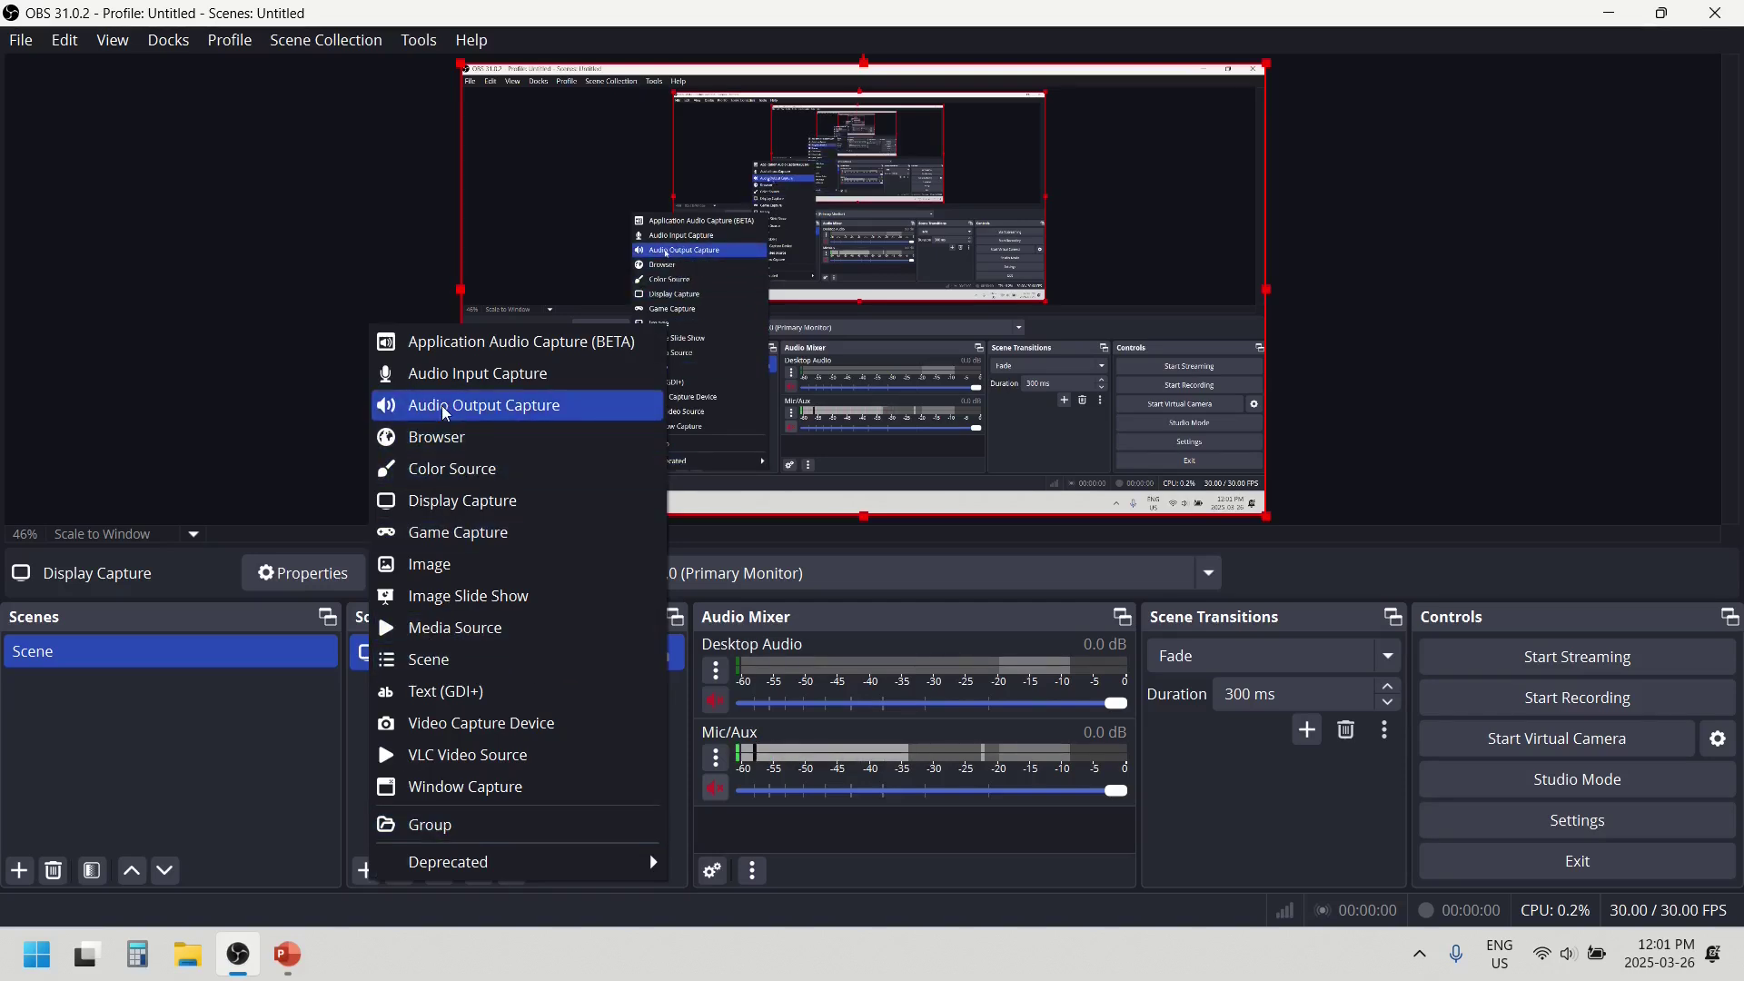
{"action": "left_click", "coordinate": [486, 406]}
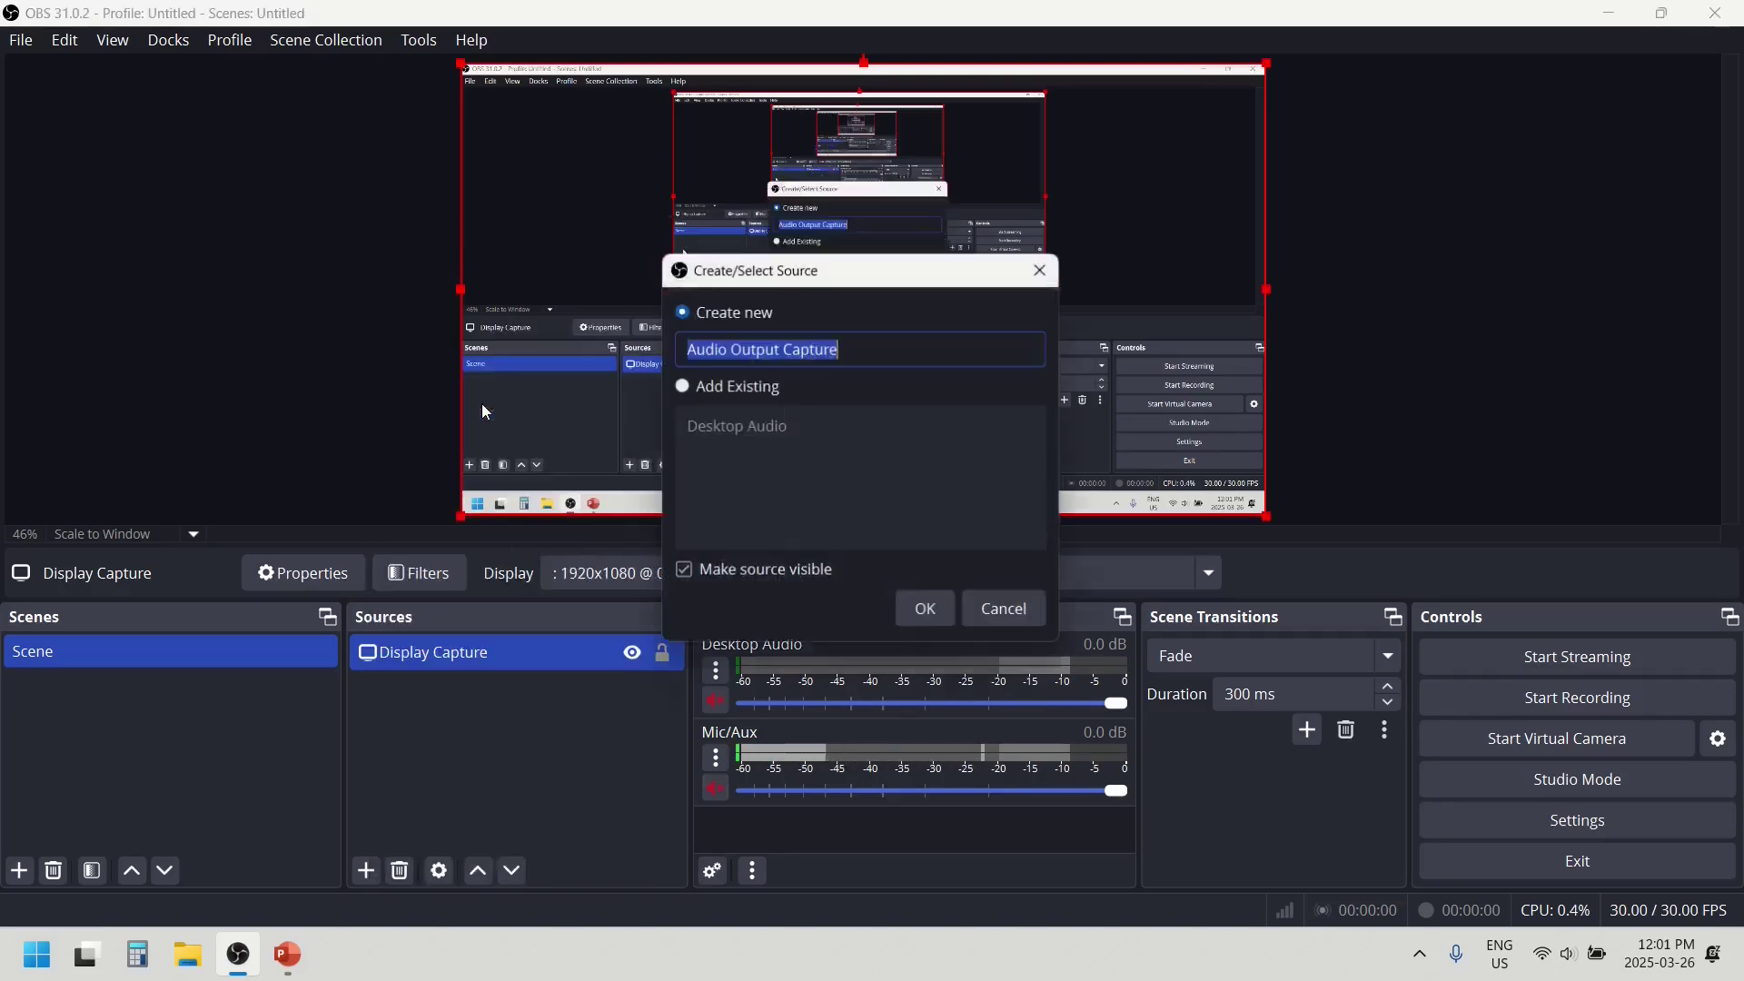
{"action": "left_click", "coordinate": [919, 611]}
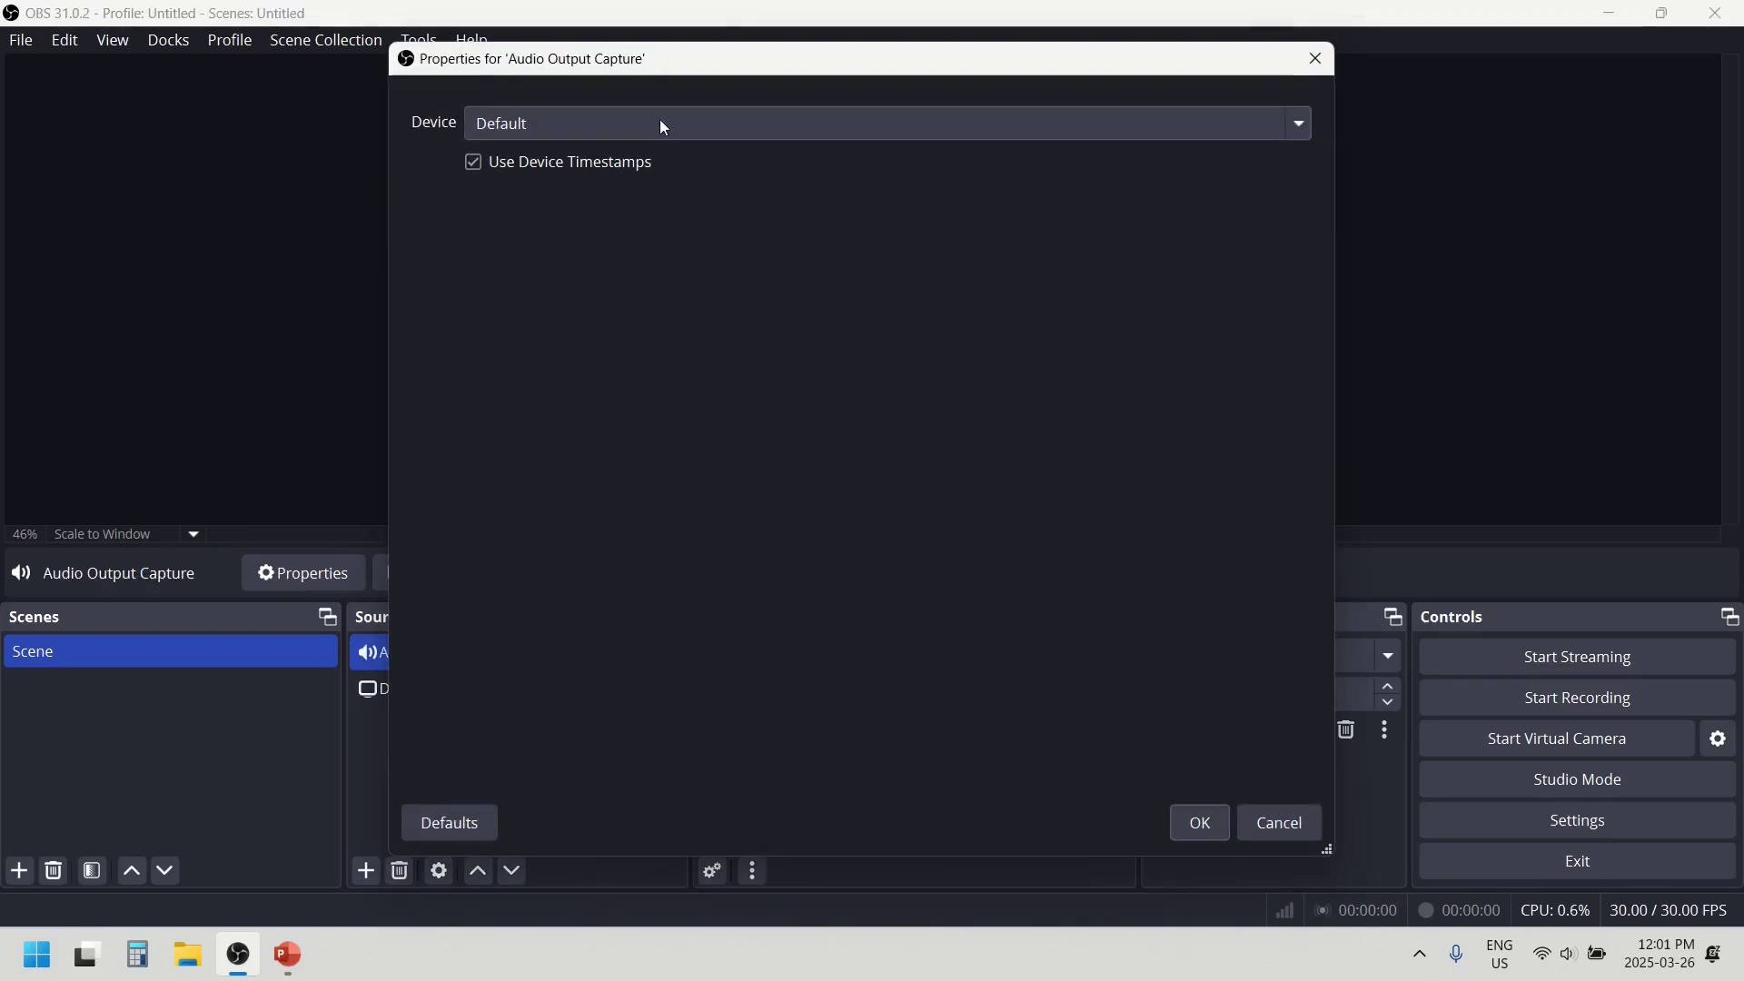
{"action": "left_click", "coordinate": [701, 124]}
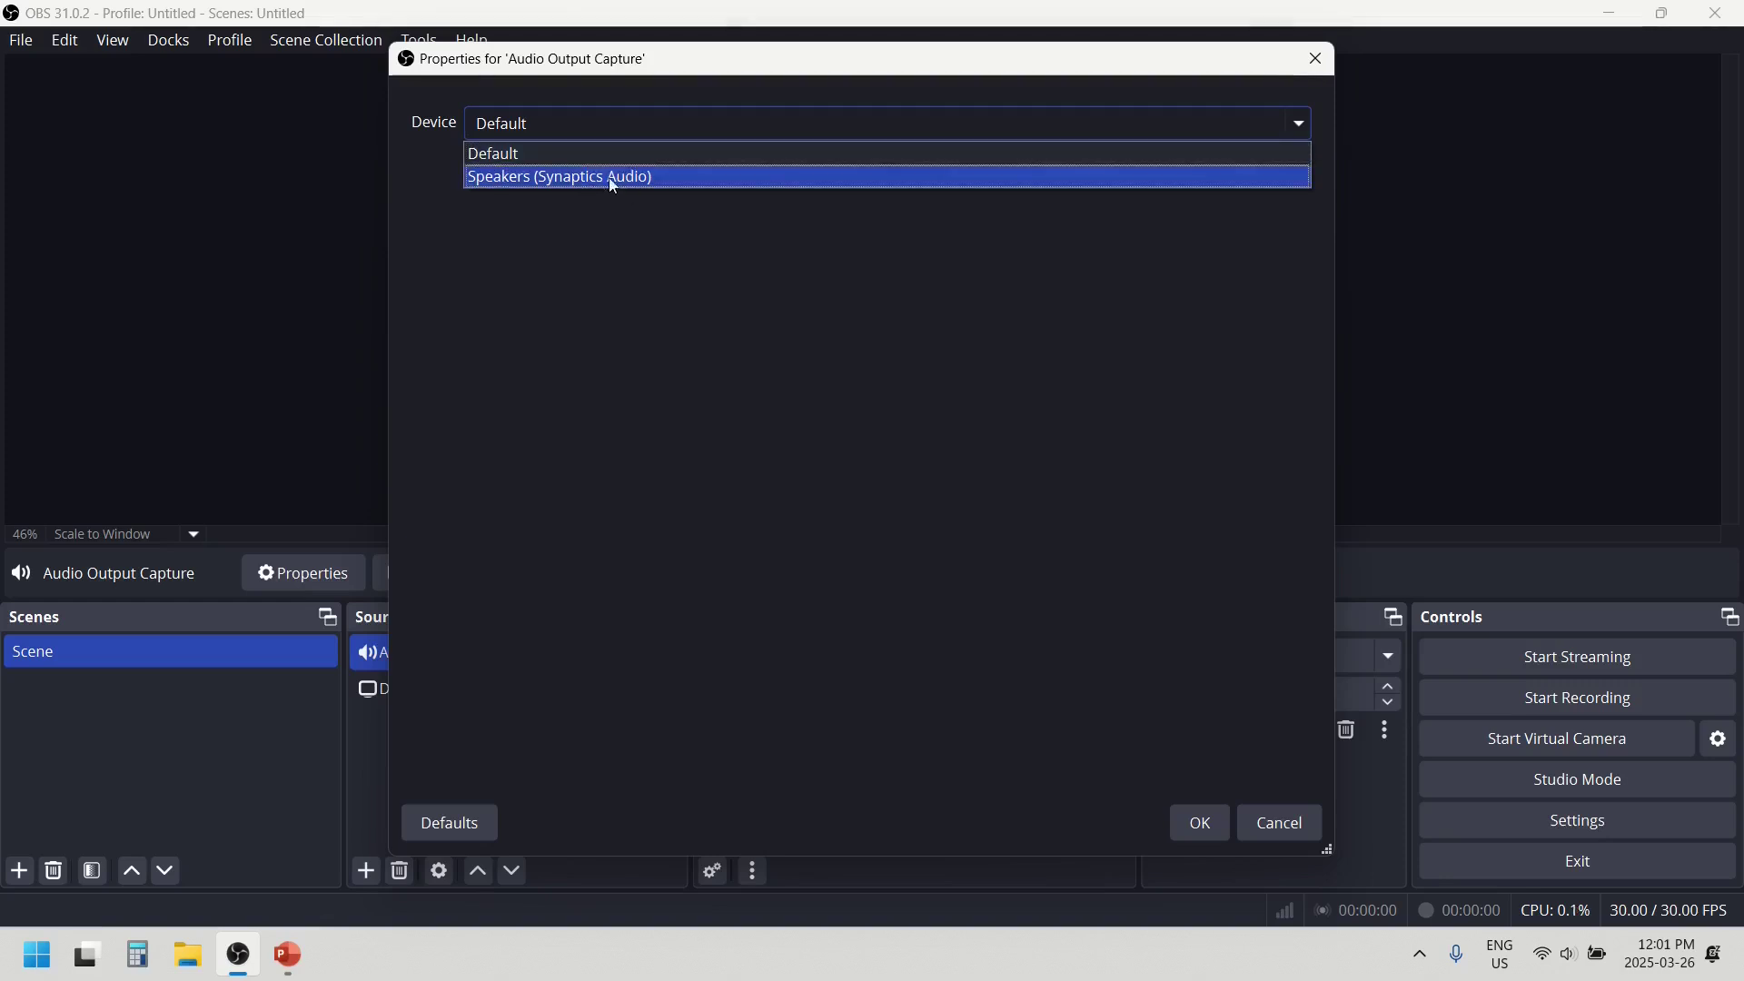
{"action": "left_click", "coordinate": [561, 178]}
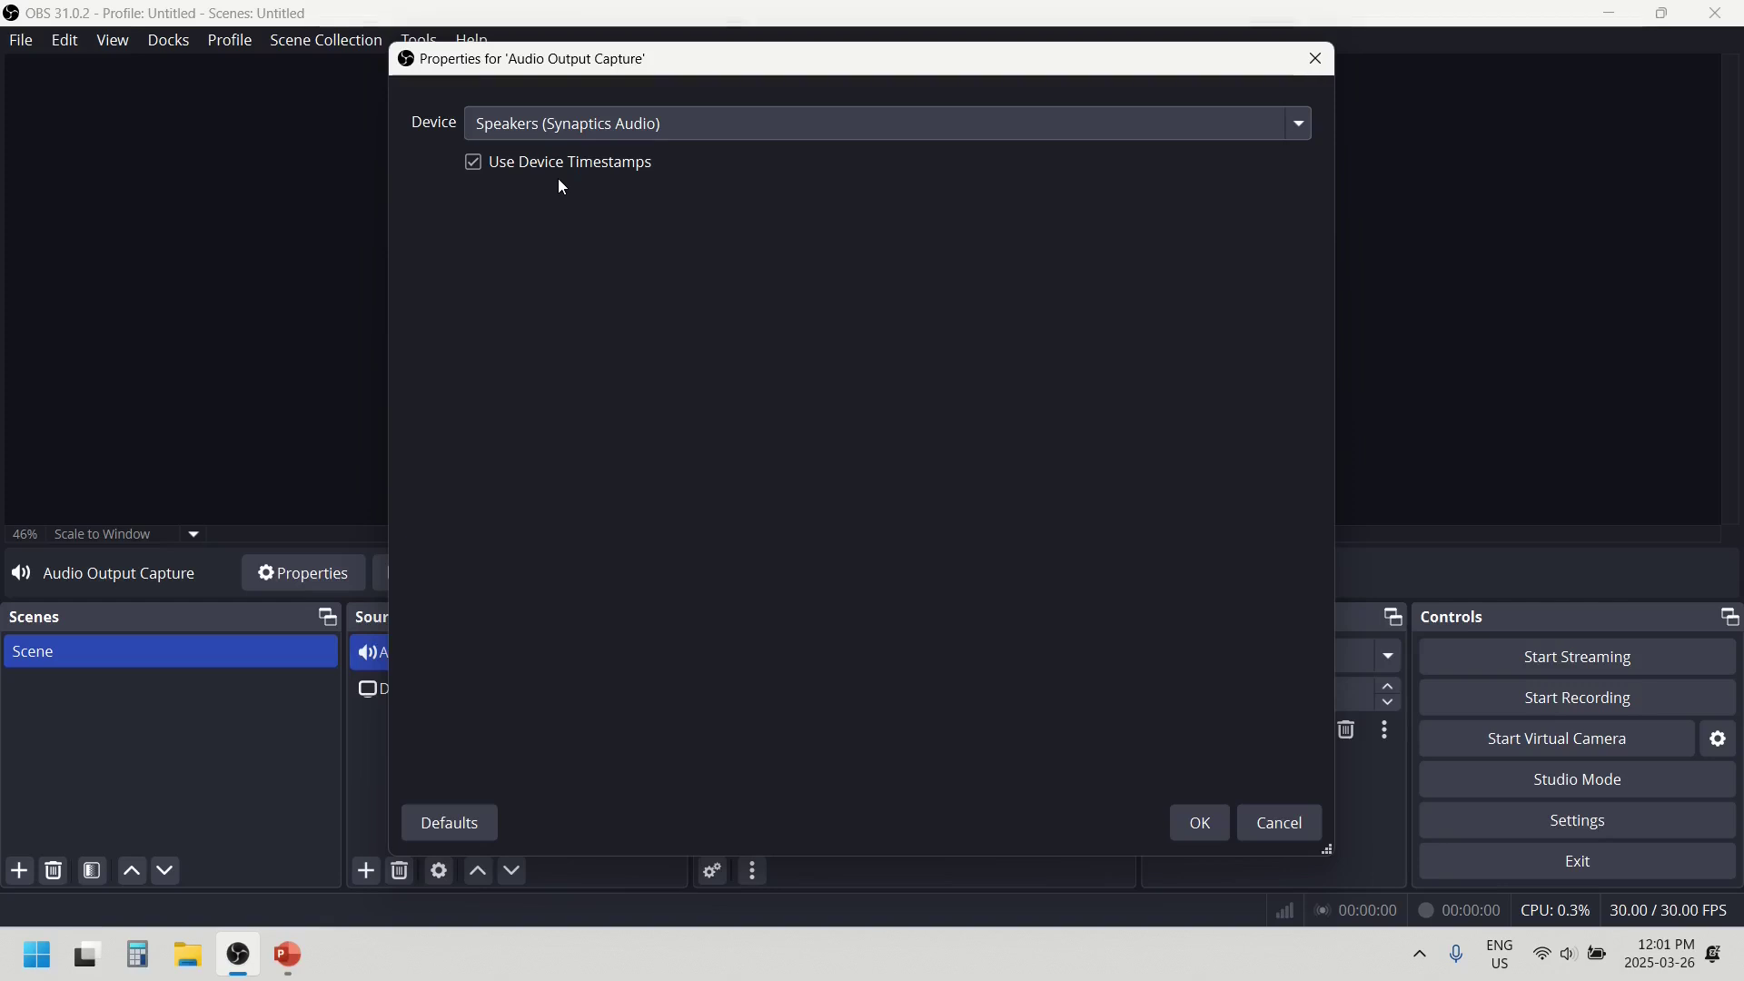
{"action": "left_click", "coordinate": [1198, 824]}
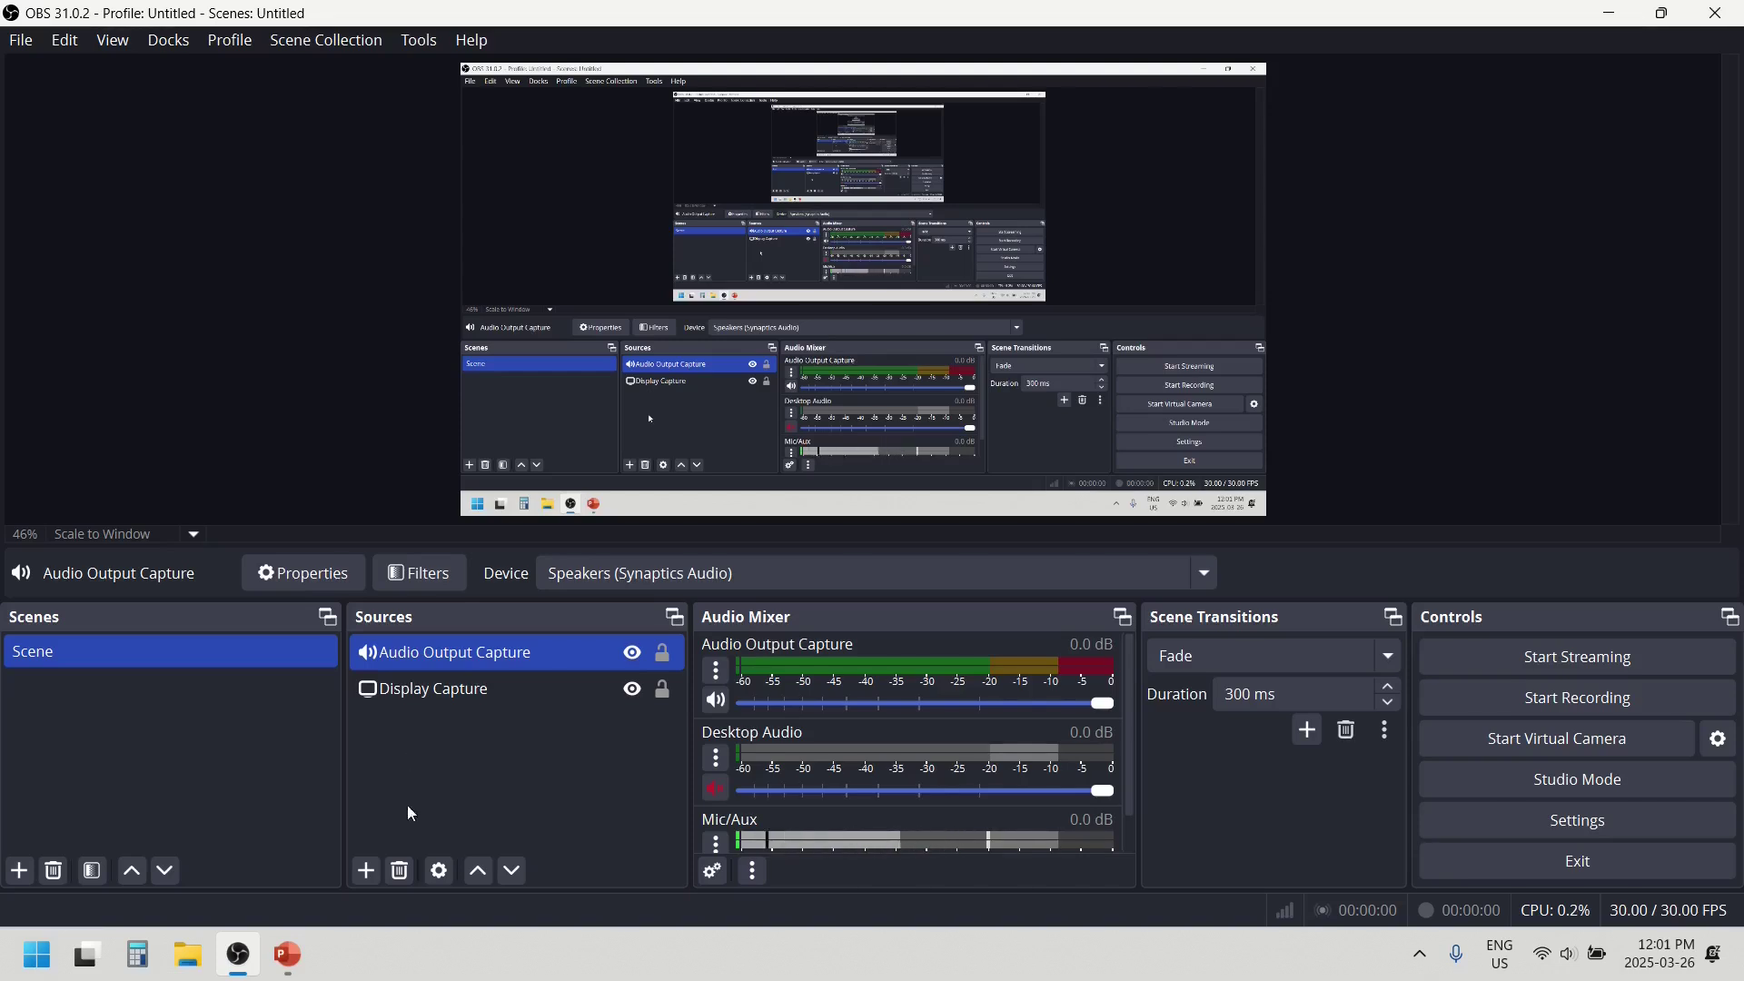
{"action": "left_click", "coordinate": [356, 868]}
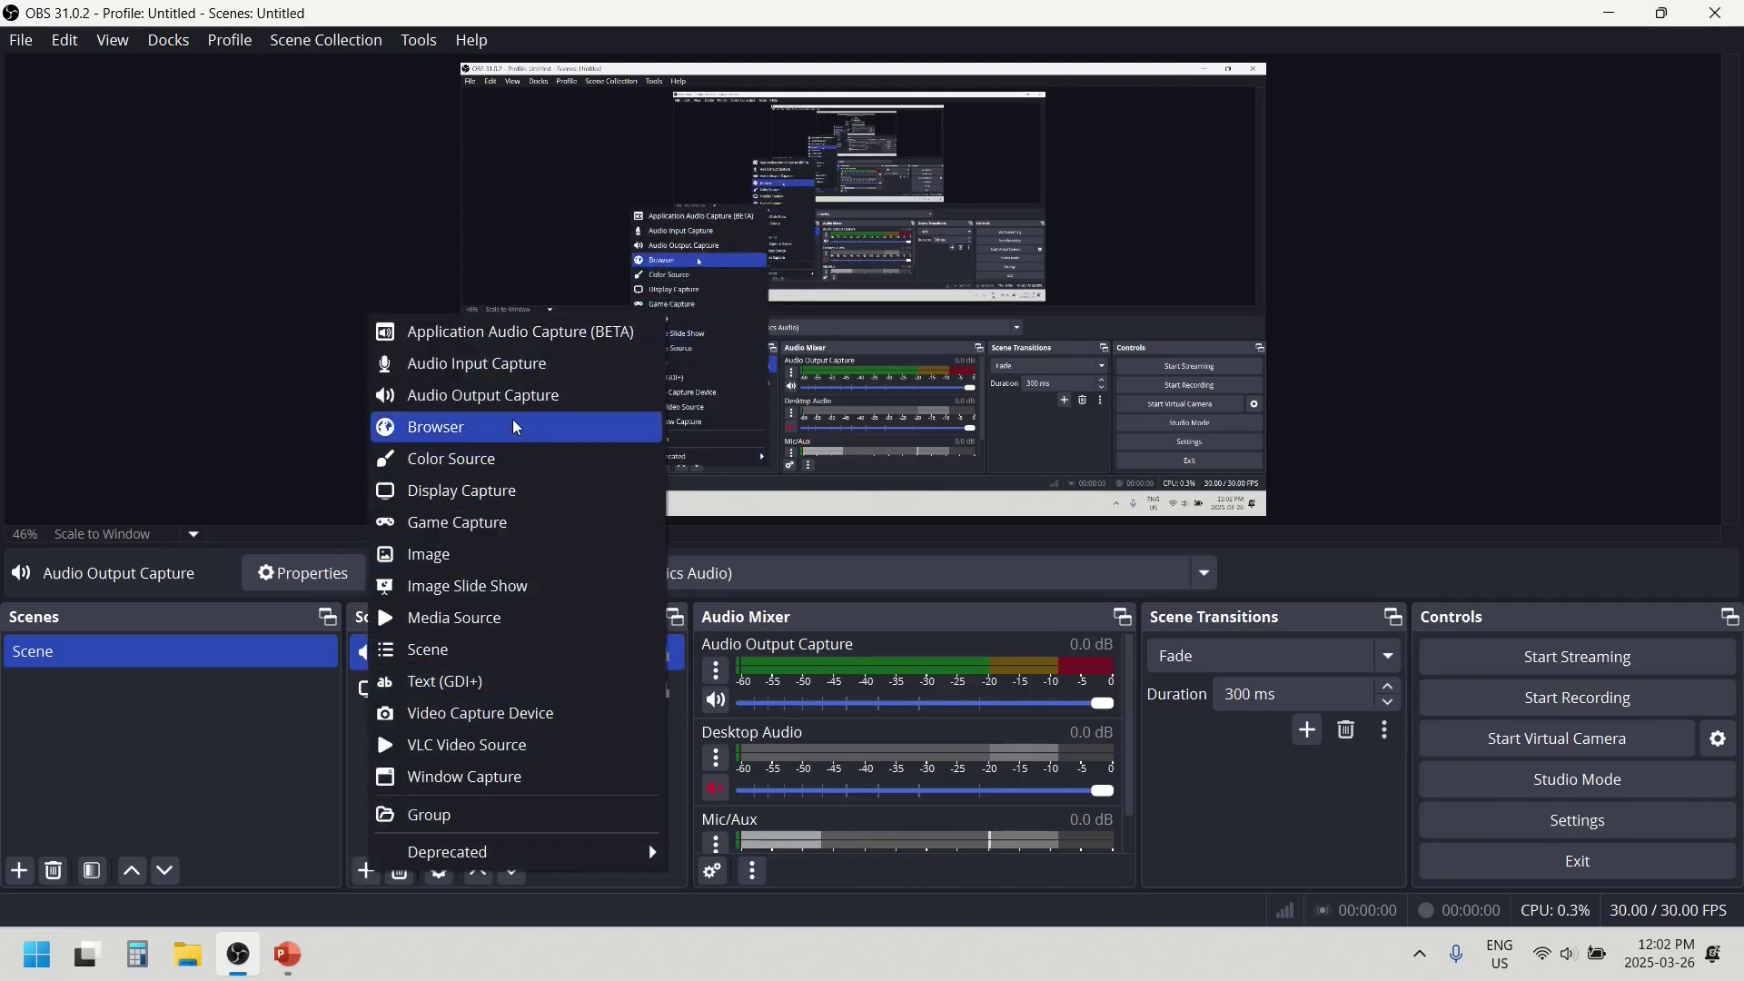
- Add an Audio Input Capture using Microphone Array (Synaptics Audio)
{"action": "left_click", "coordinate": [463, 368]}
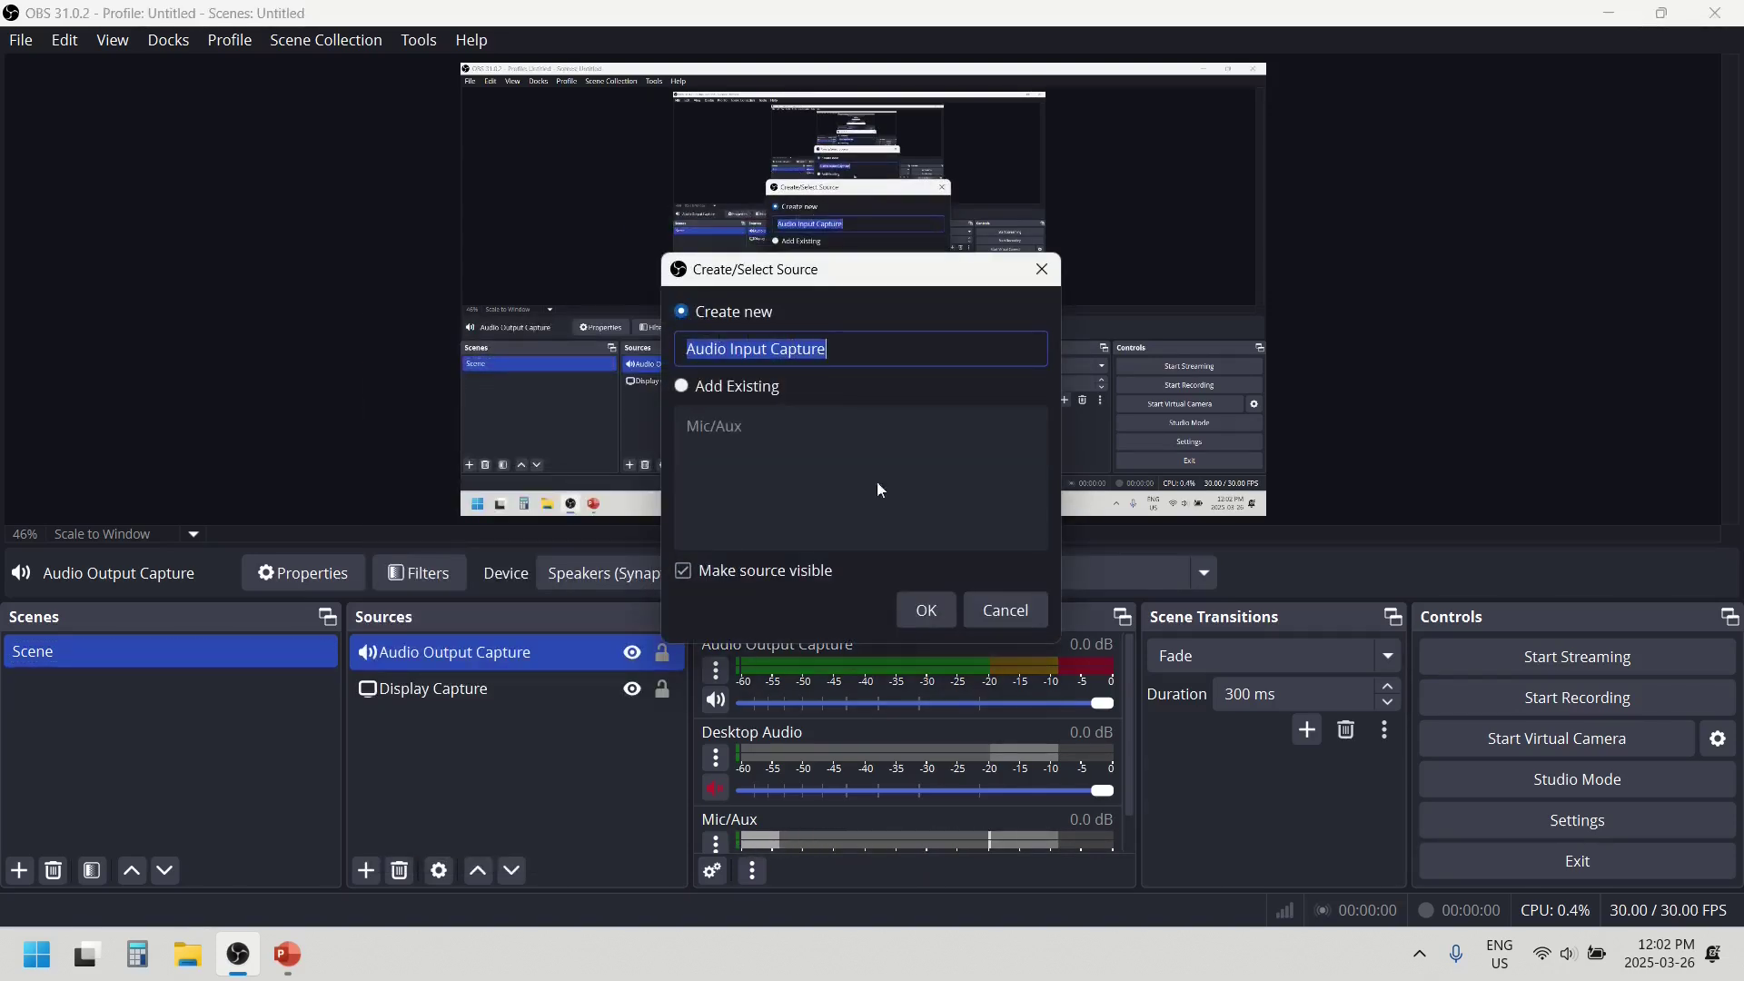
{"action": "left_click", "coordinate": [923, 610]}
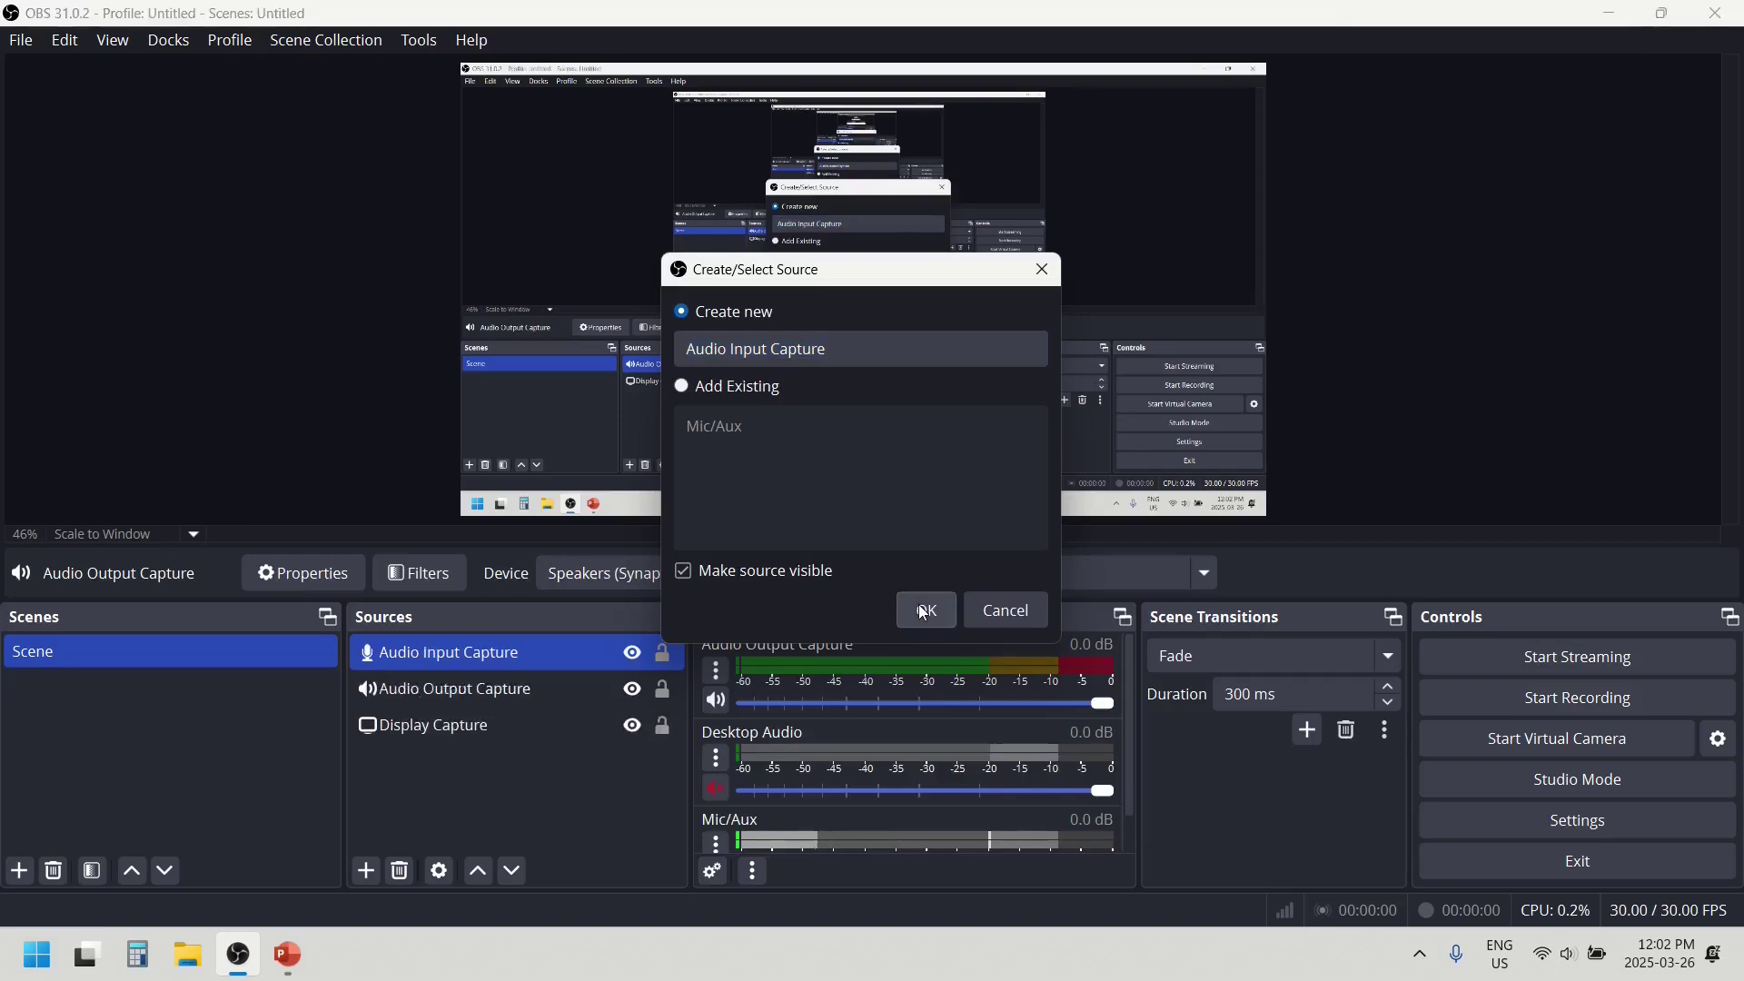
{"action": "left_click", "coordinate": [666, 129]}
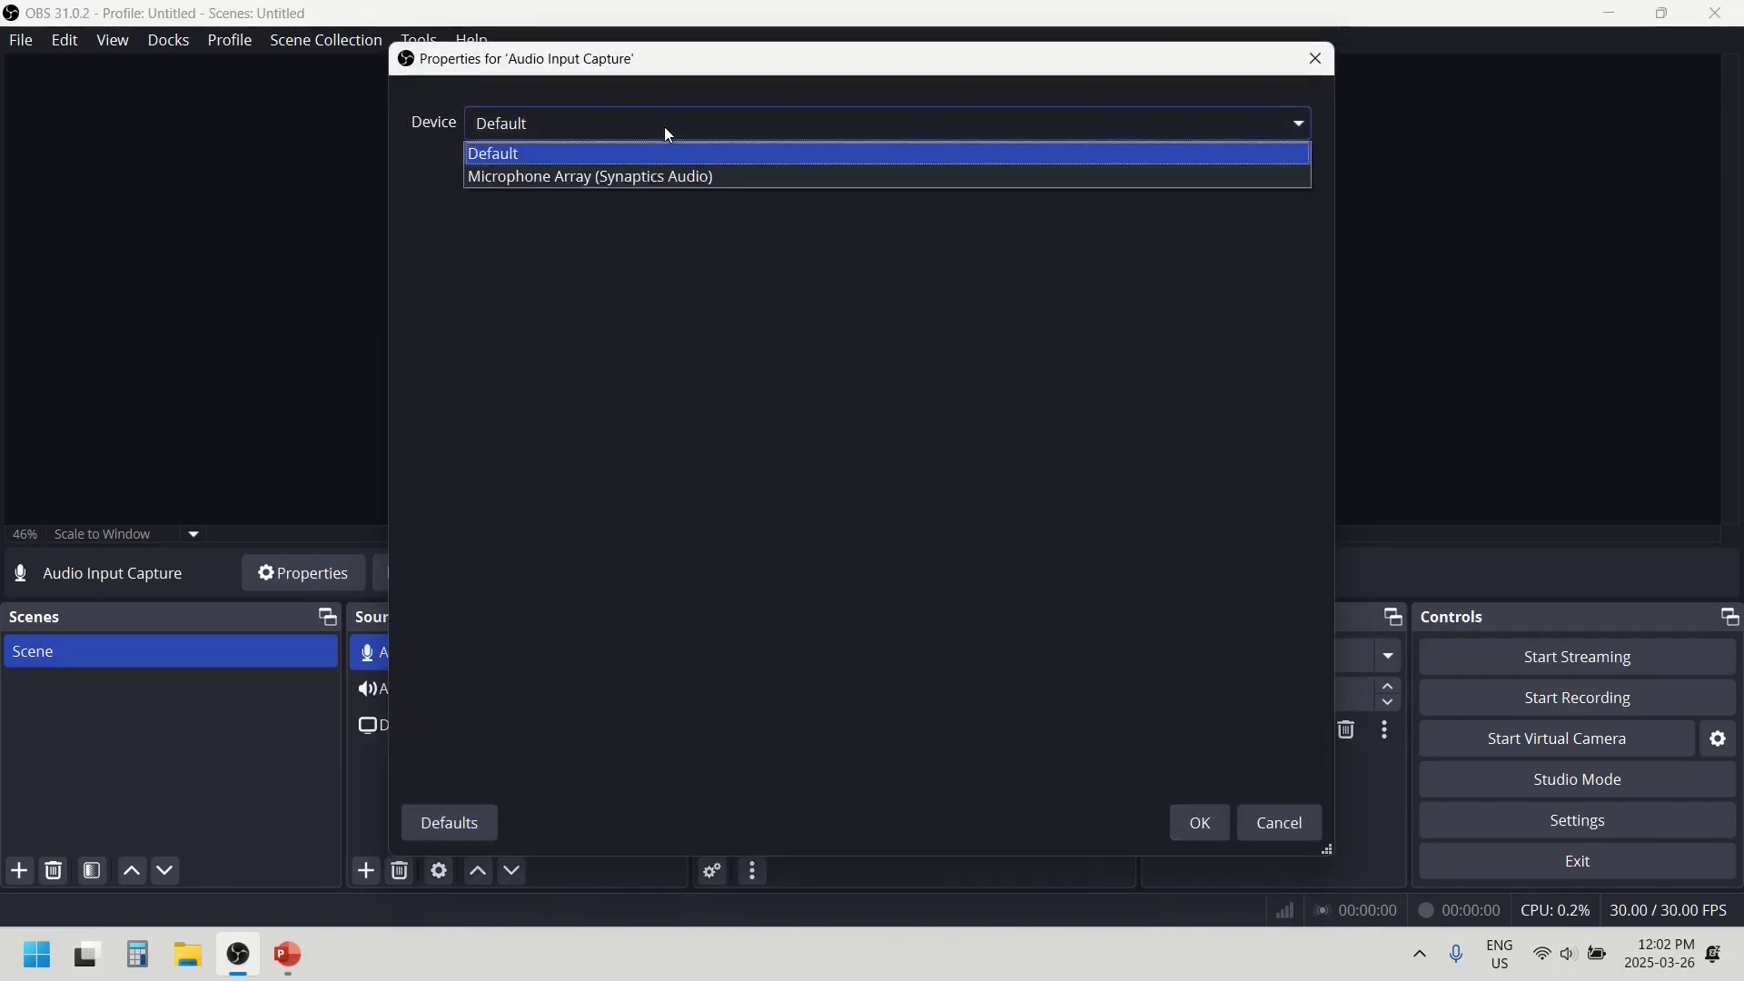
{"action": "left_click", "coordinate": [642, 182]}
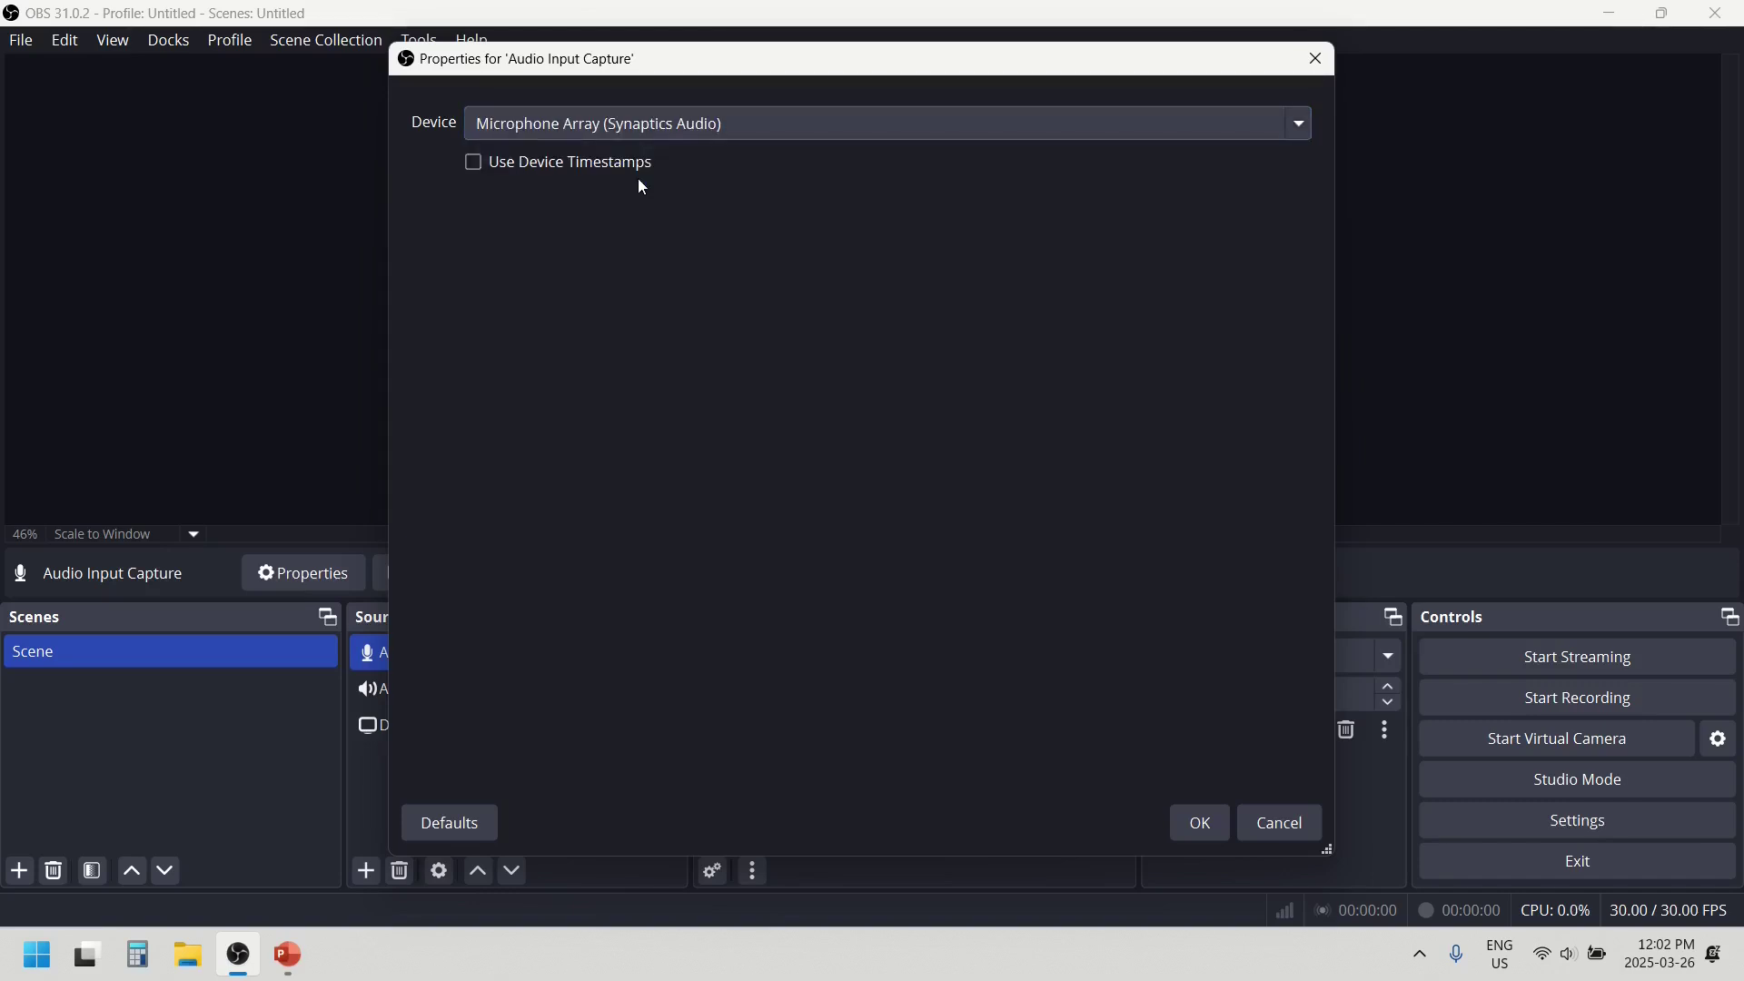
{"action": "left_click", "coordinate": [1212, 824]}
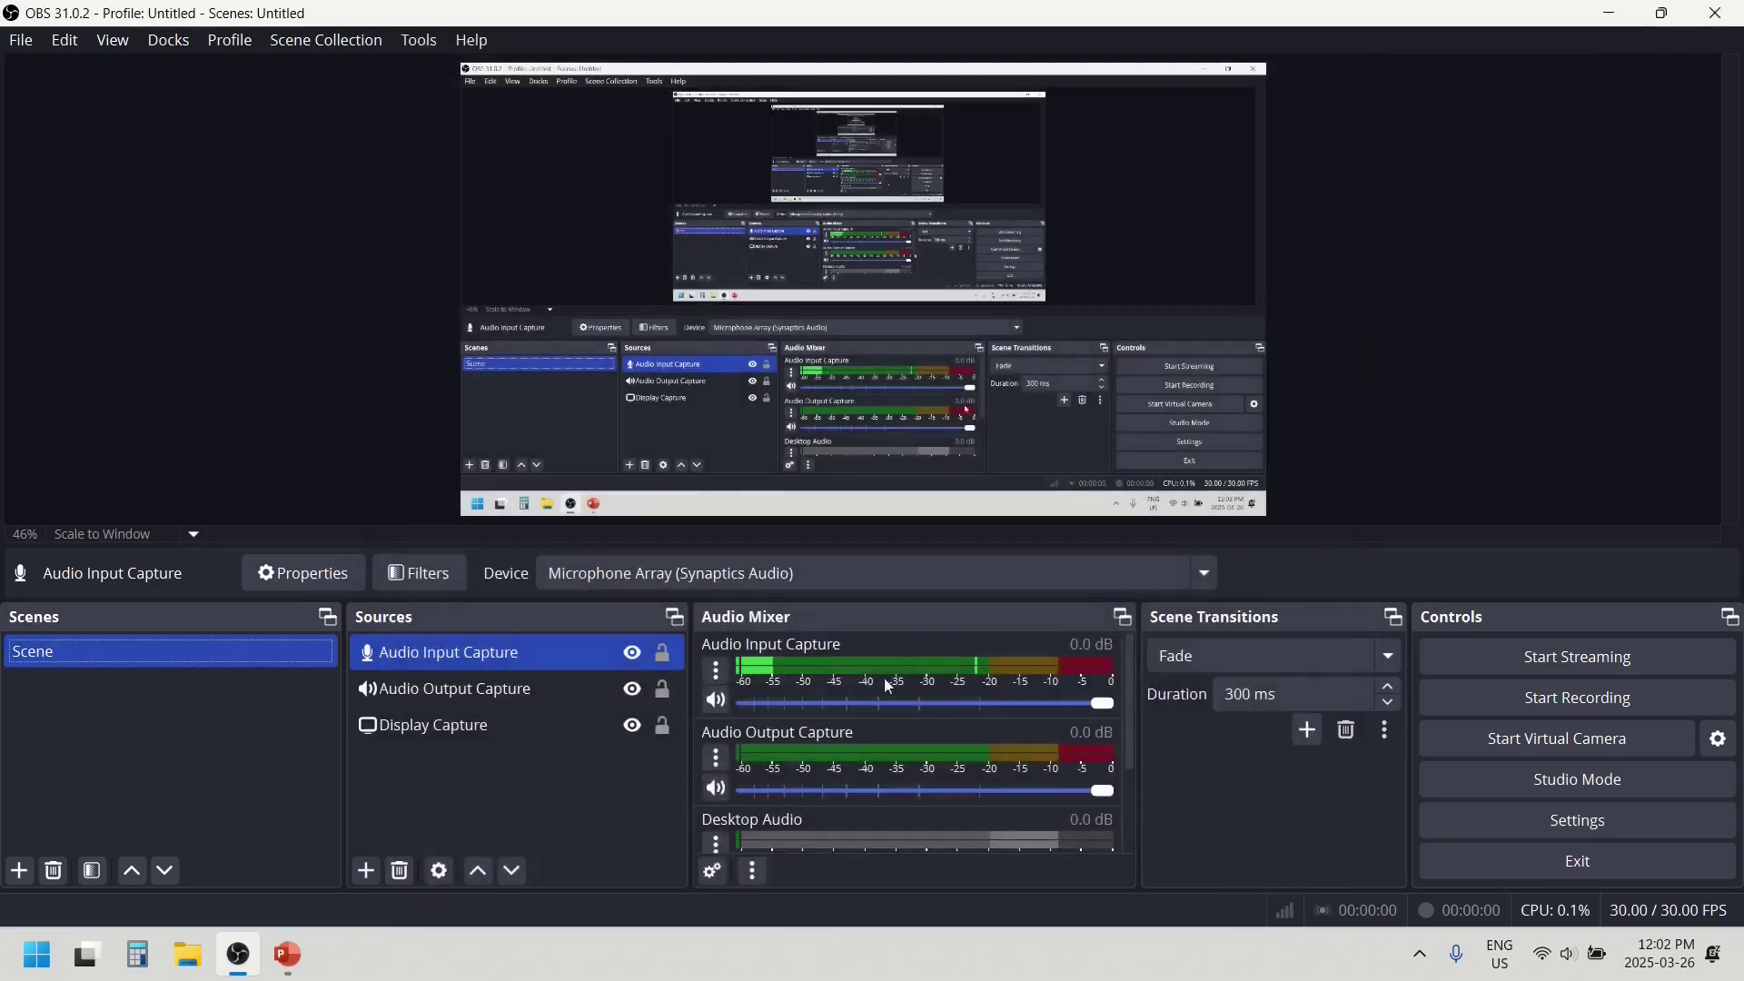
{"action": "left_click", "coordinate": [442, 743]}
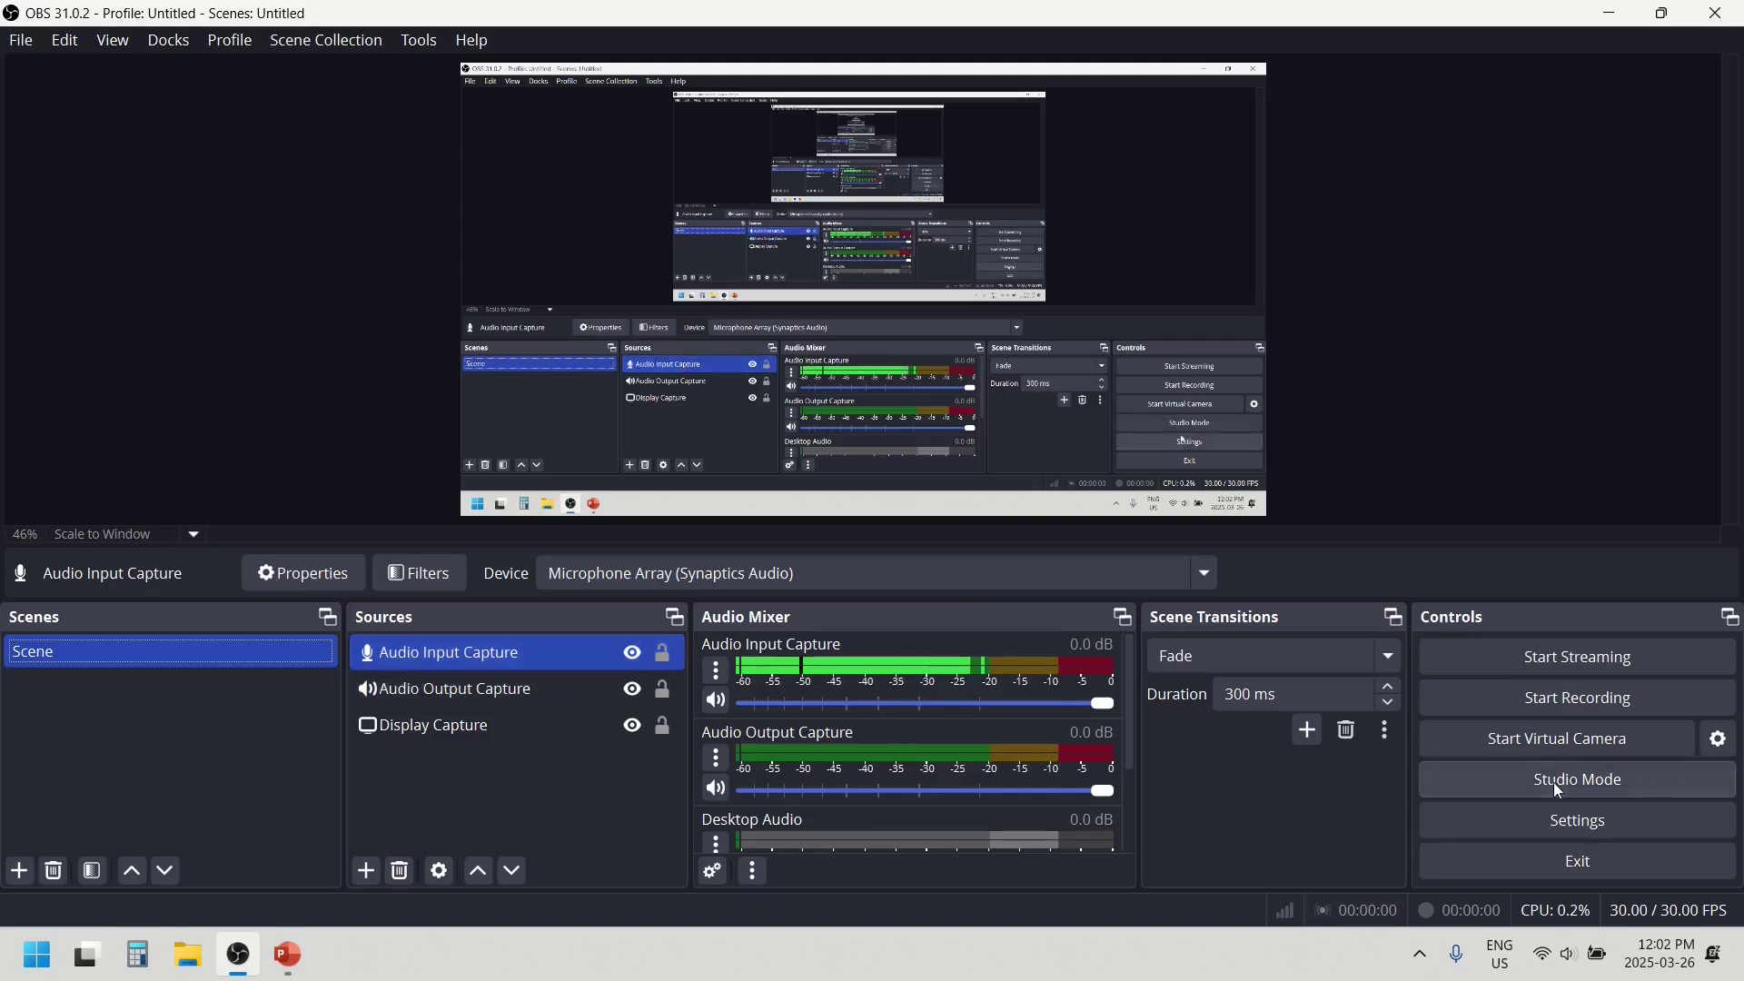
- Start the OBS recording and search Windows for 'web'
{"action": "left_click", "coordinate": [1542, 699]}
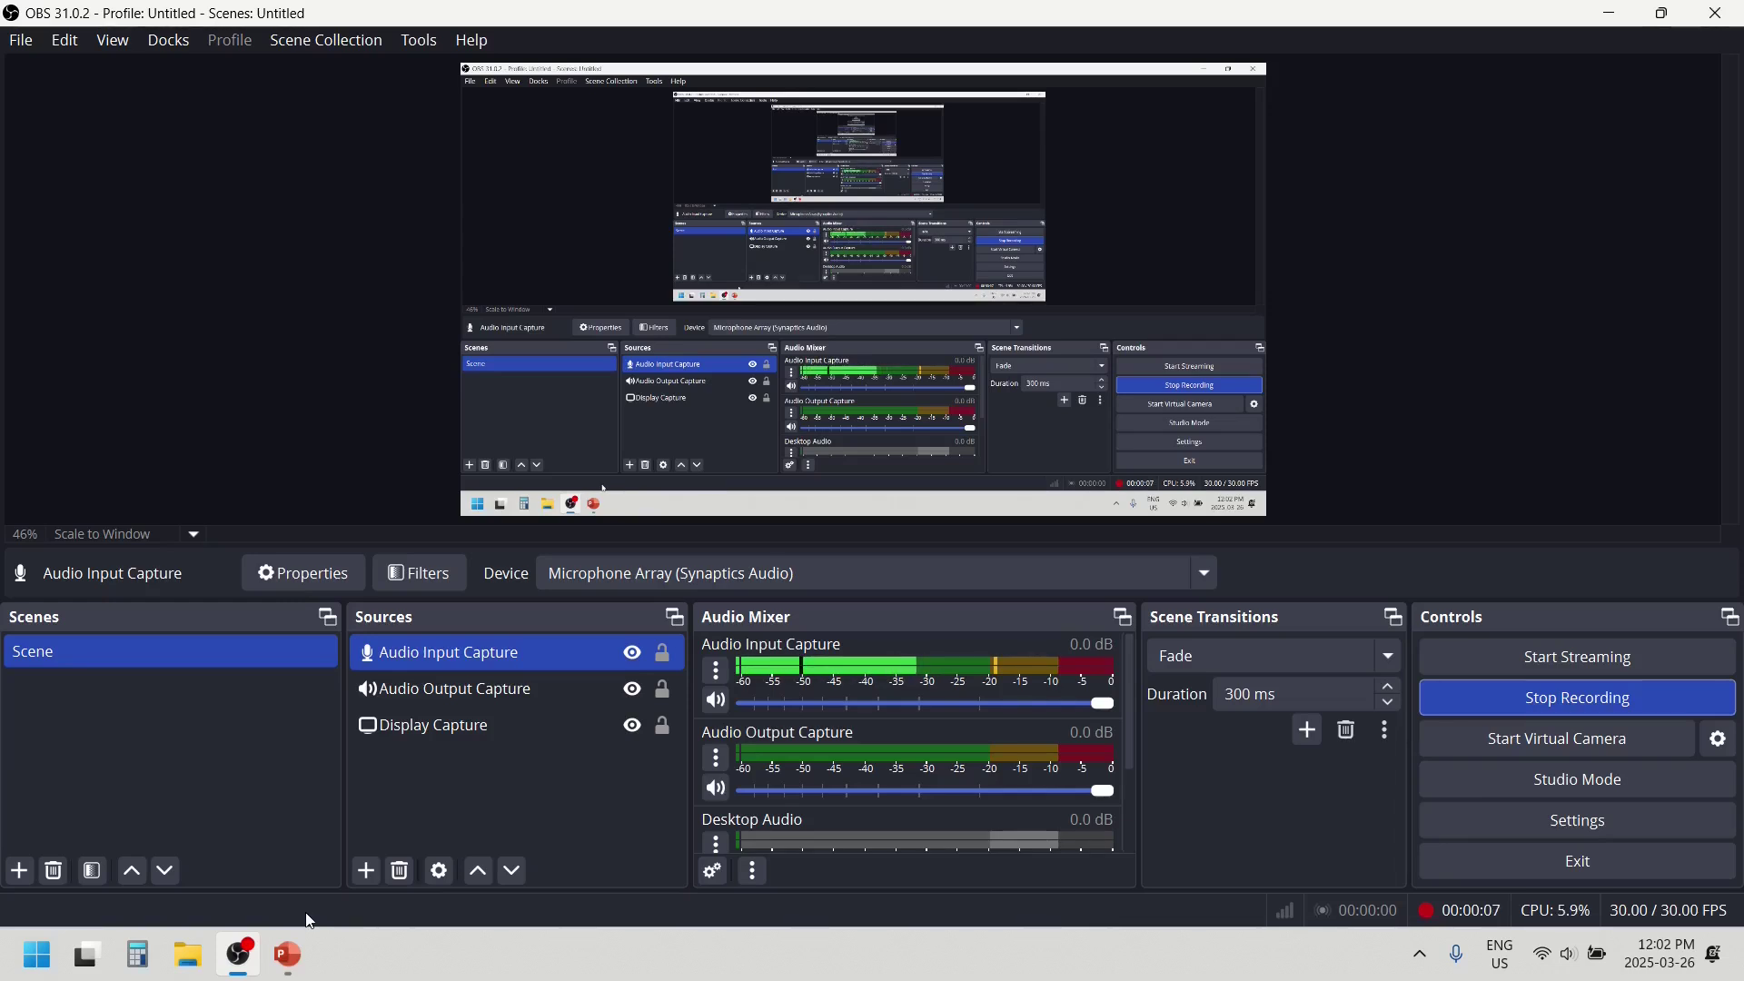
{"action": "key", "text": "super"}
{"action": "type", "text": "web"}
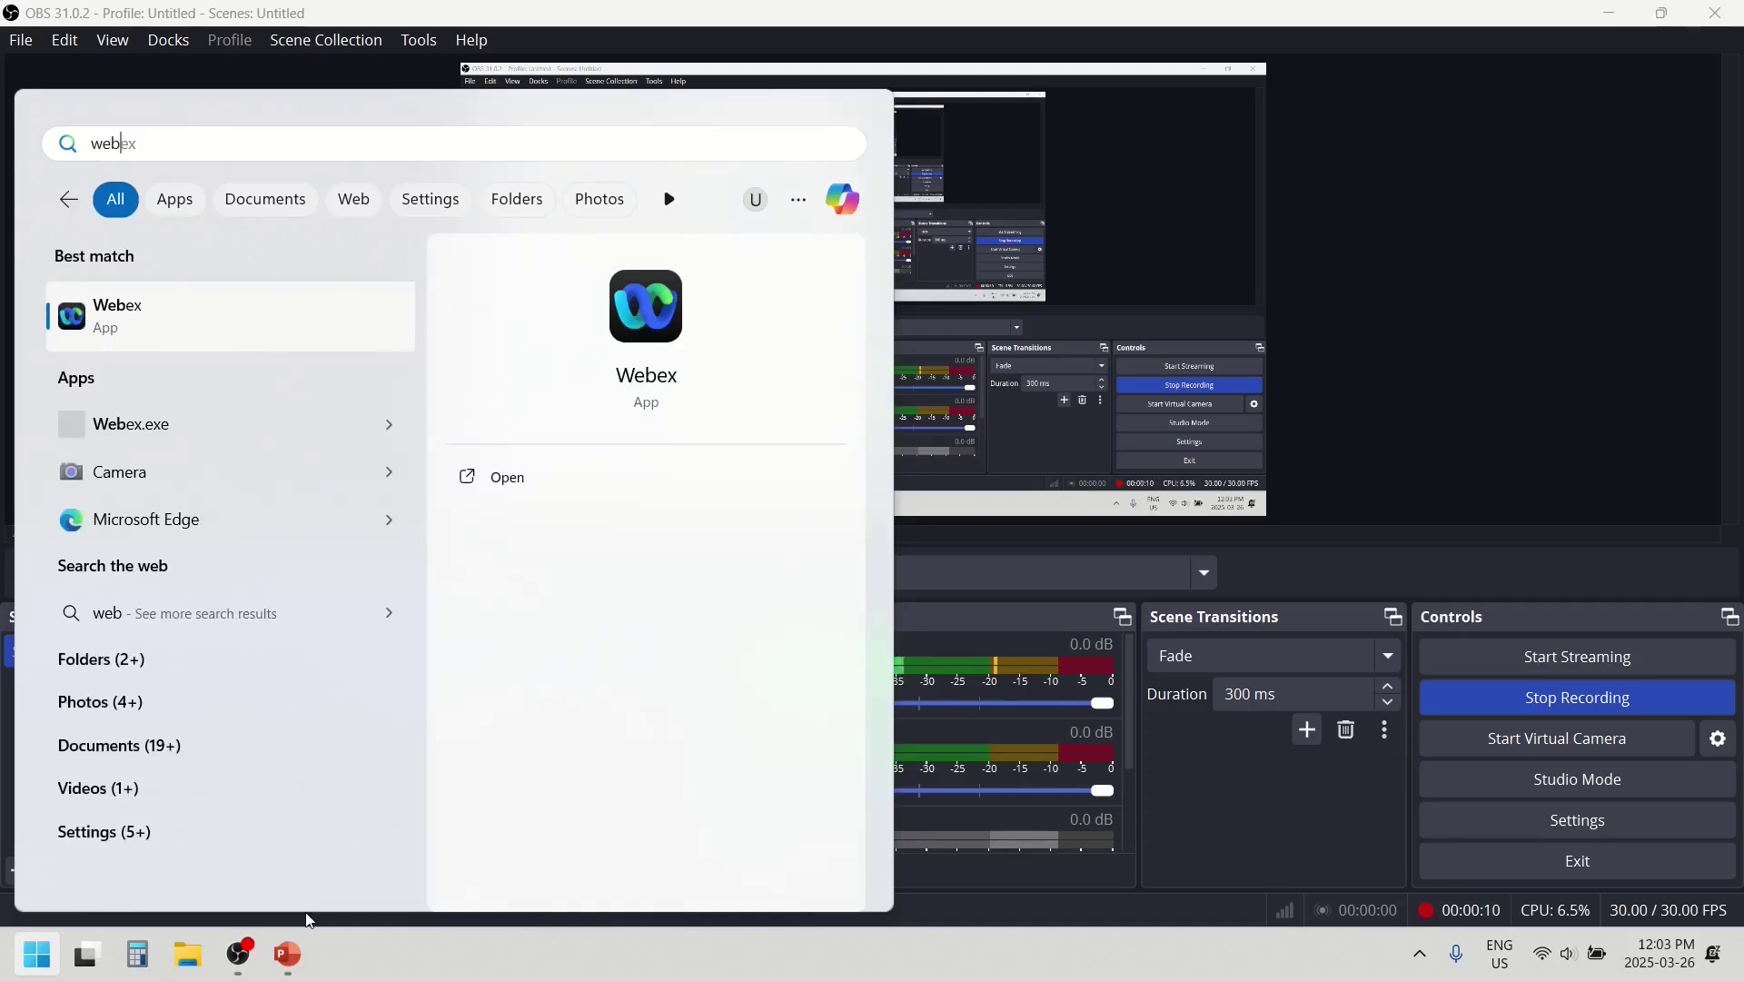
- Launch the Webex app from the search results
{"action": "key", "text": "Return"}
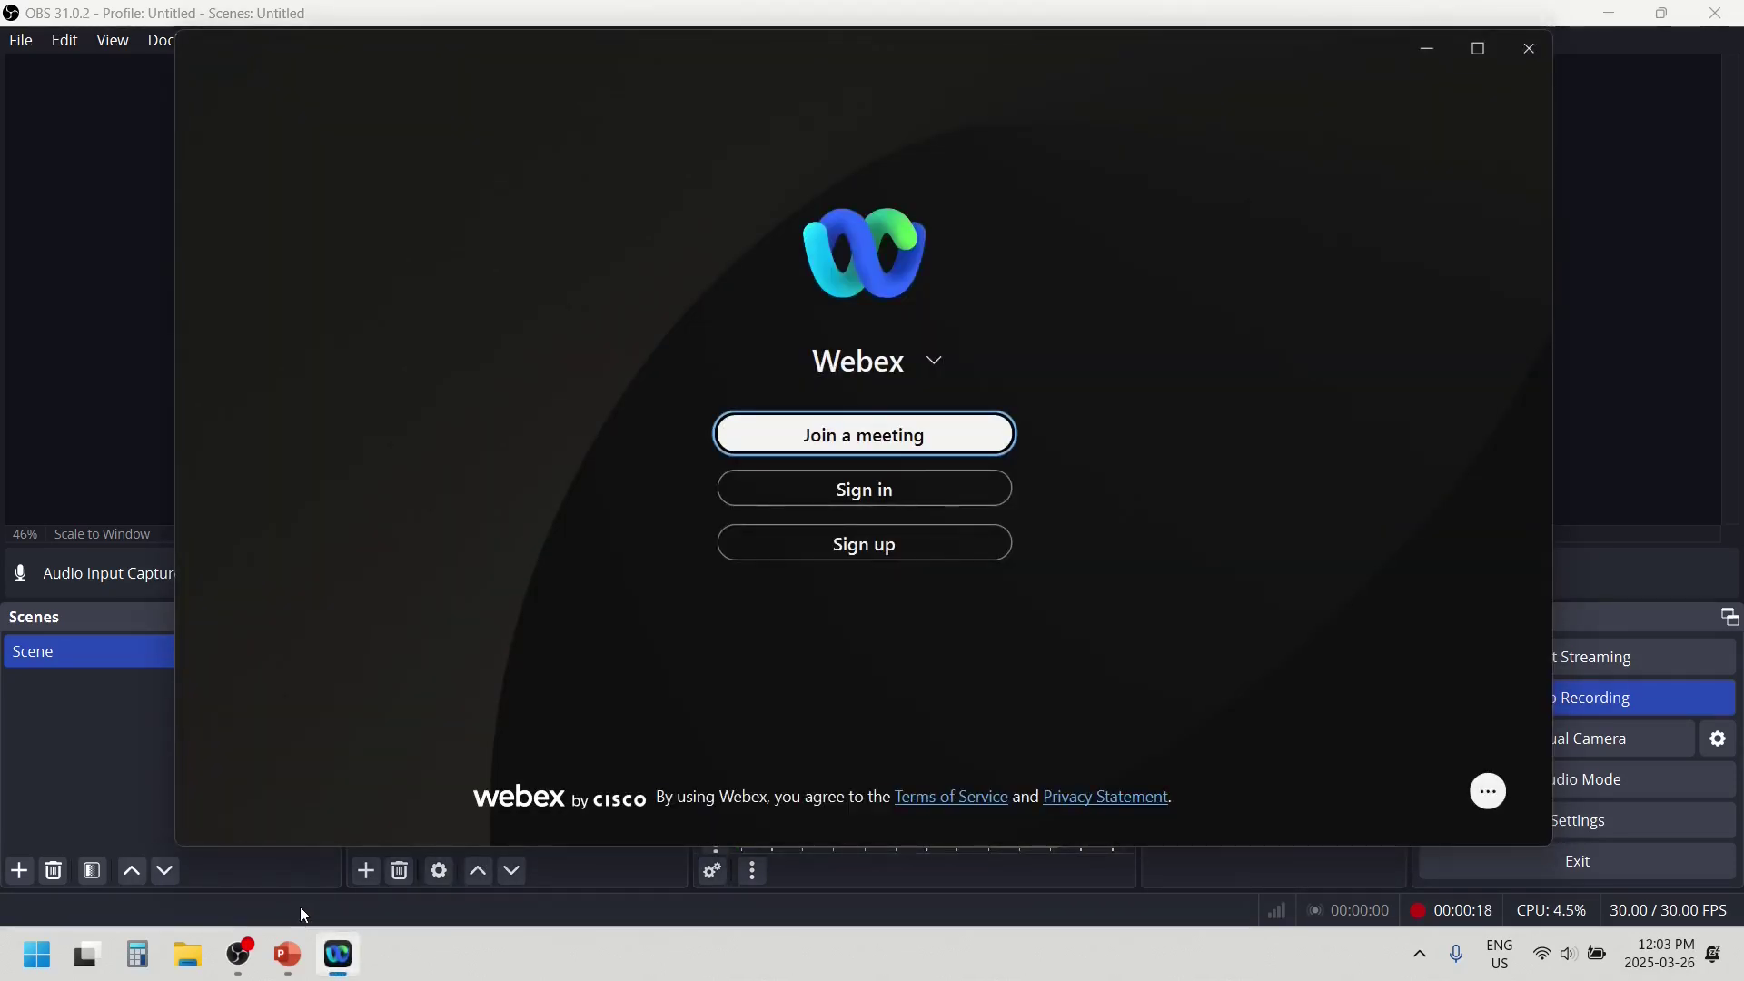
- Join as a guest with the meeting number and password, keeping the default display name
{"action": "left_click", "coordinate": [901, 430]}
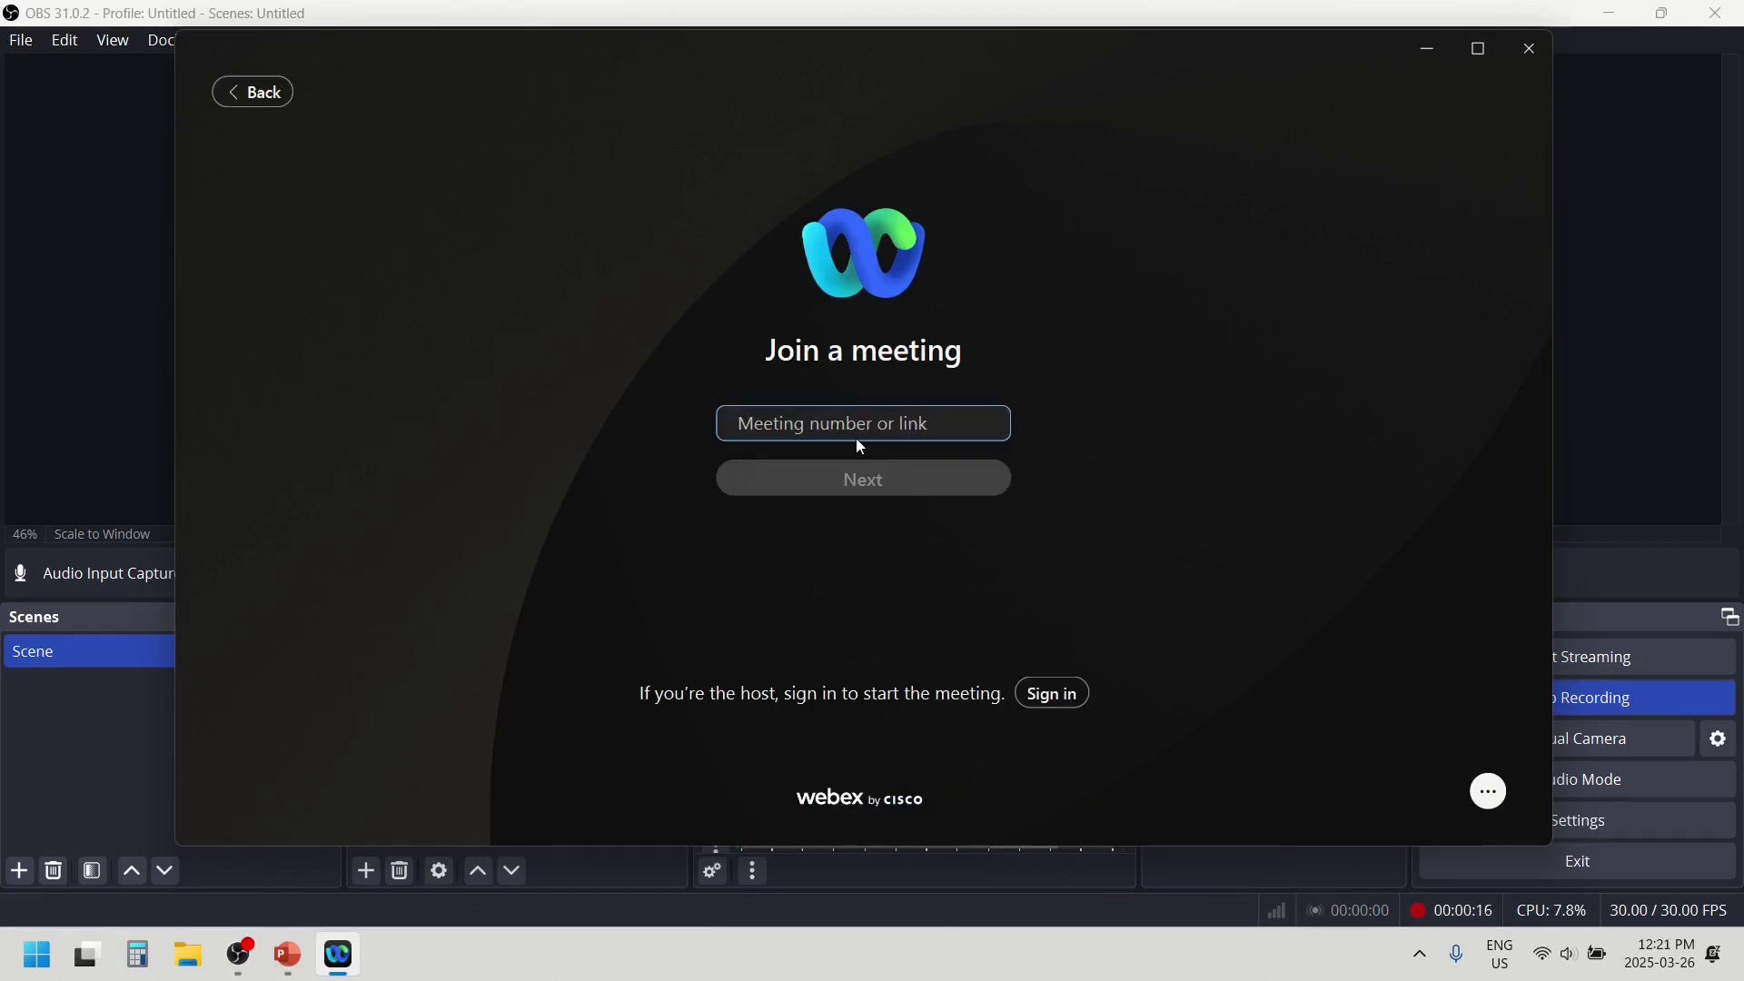
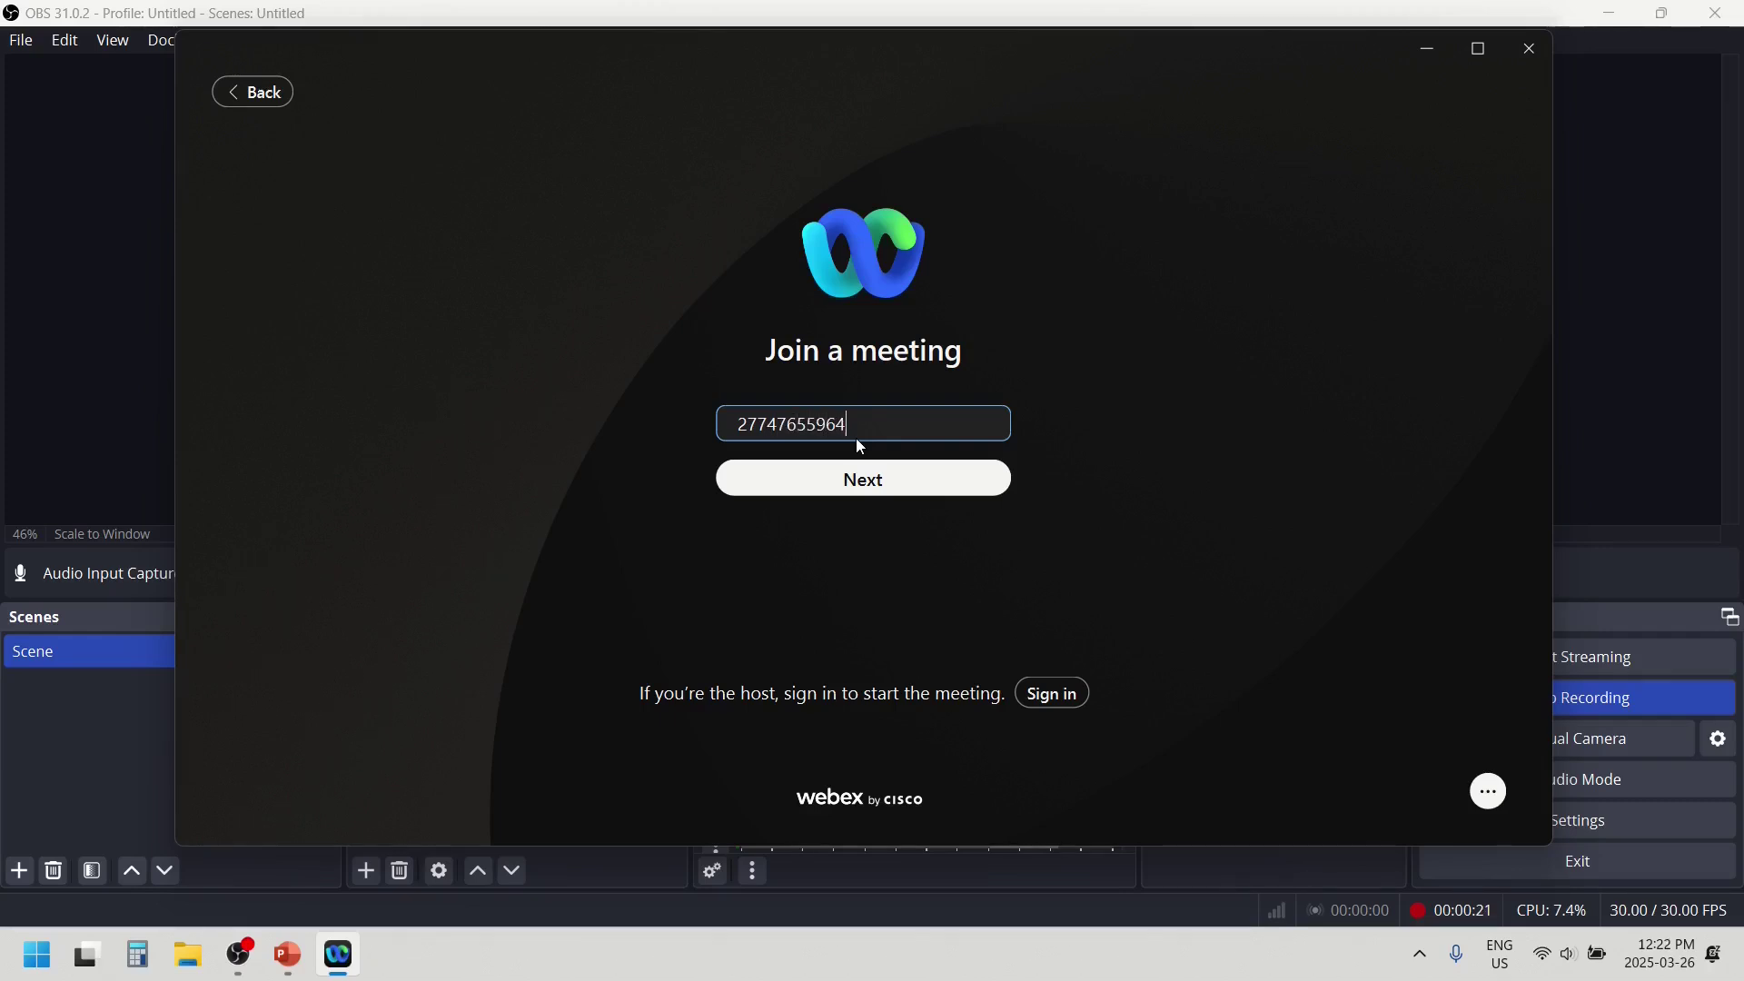
{"action": "key", "text": "Return"}
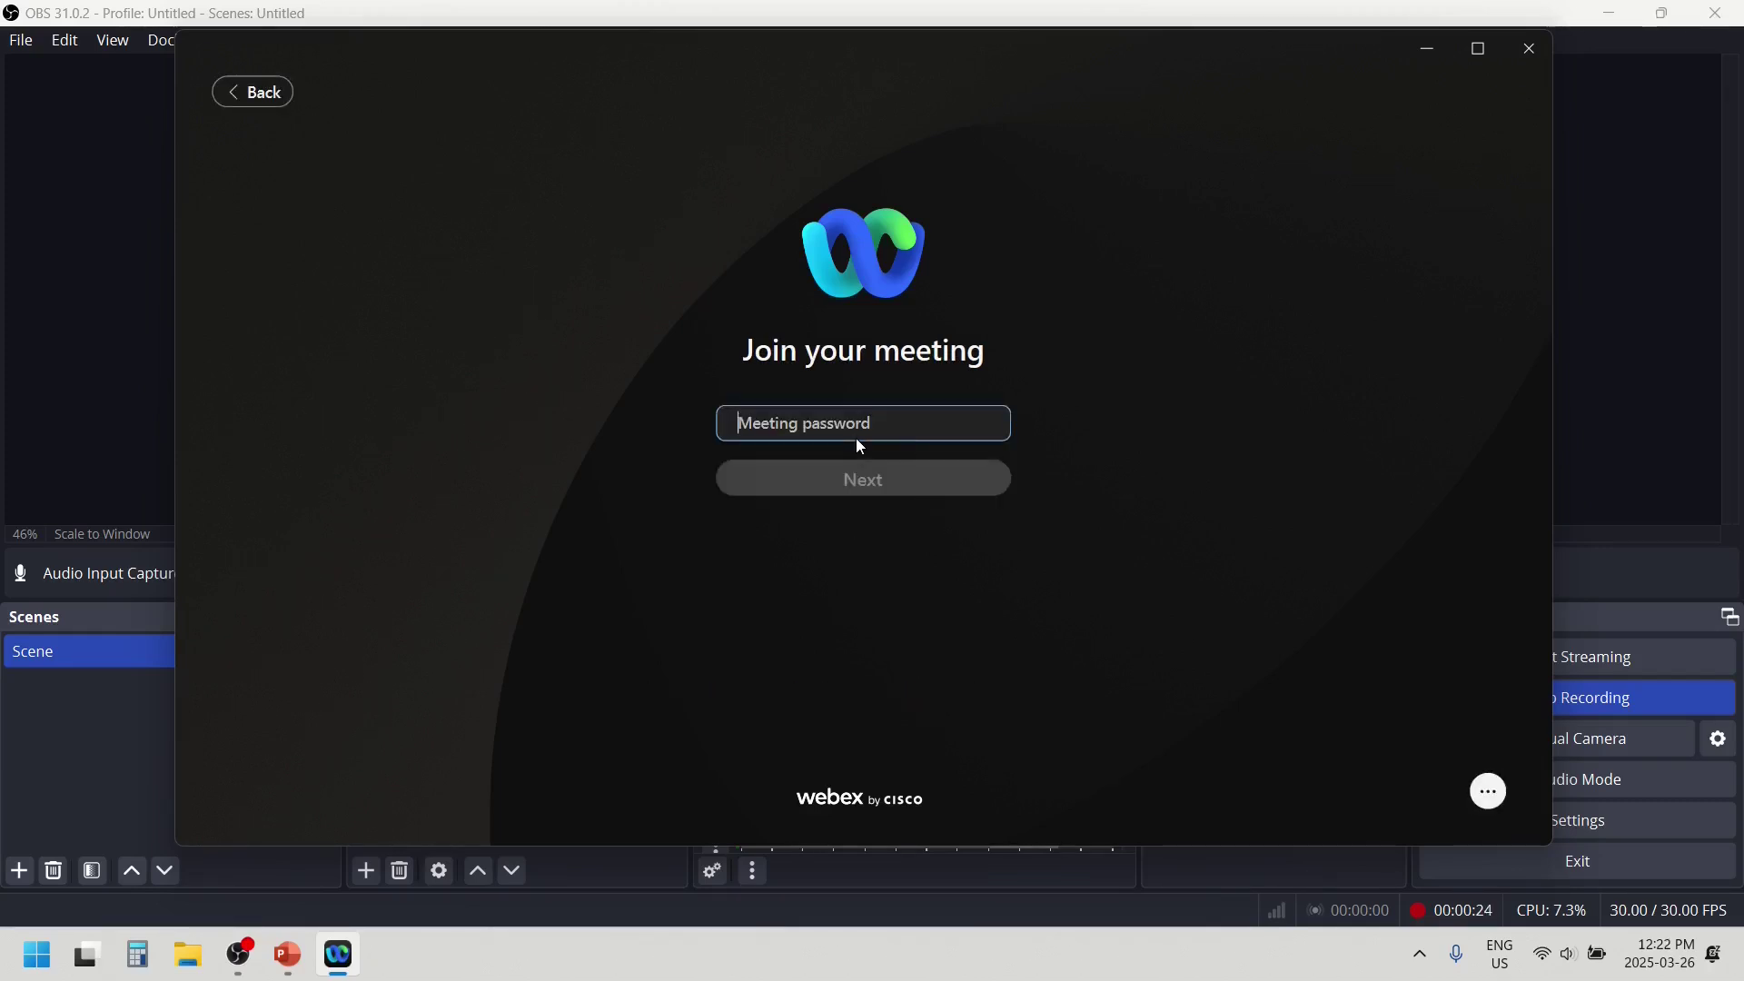
{"action": "left_click", "coordinate": [903, 479]}
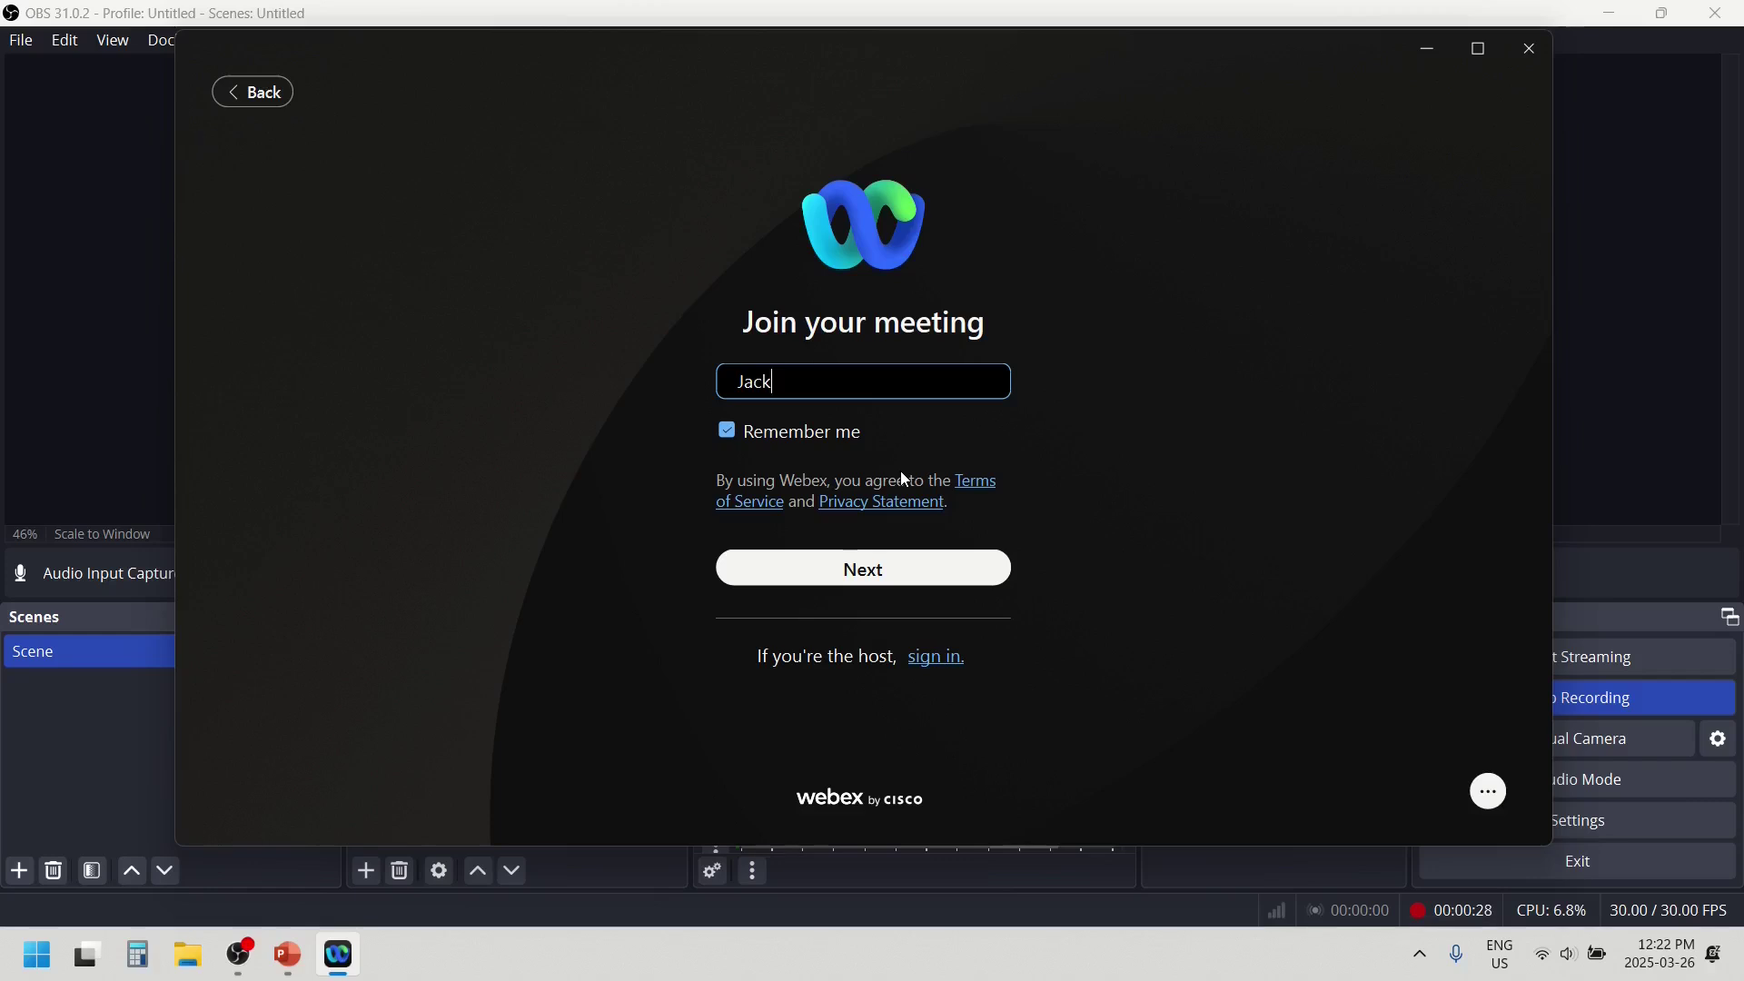
{"action": "left_click", "coordinate": [892, 565]}
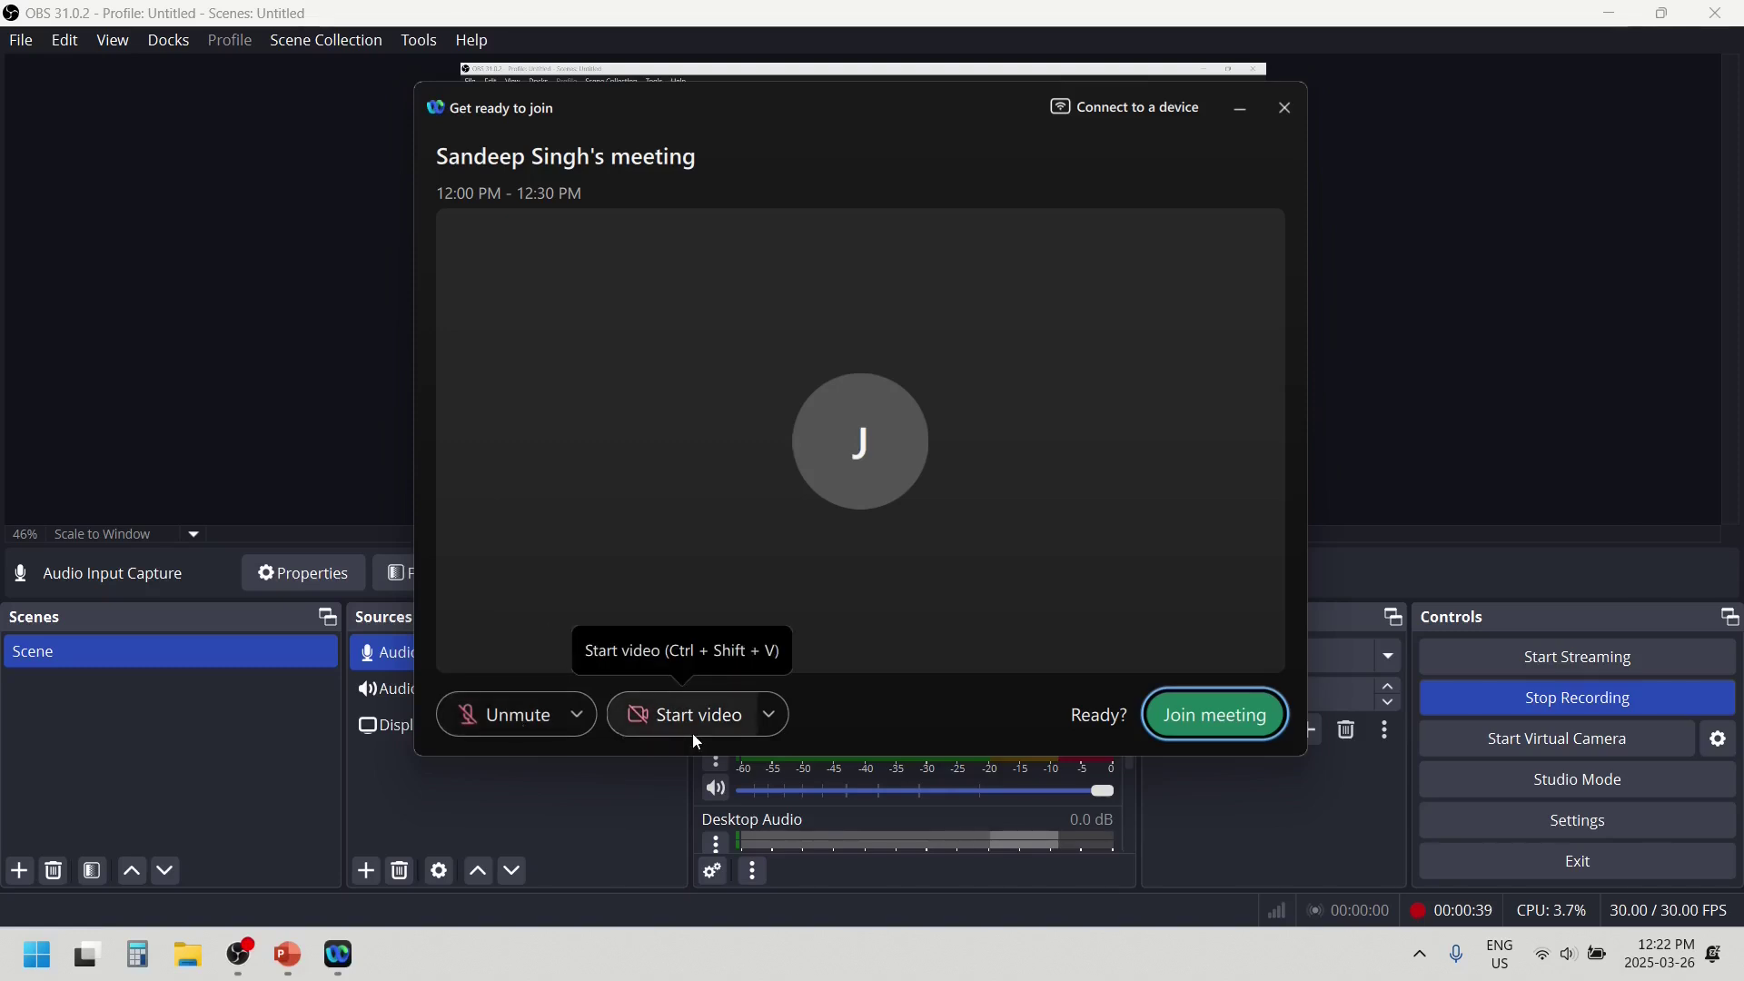
- Join the meeting from the preview and unmute the microphone
{"action": "left_click", "coordinate": [1226, 717]}
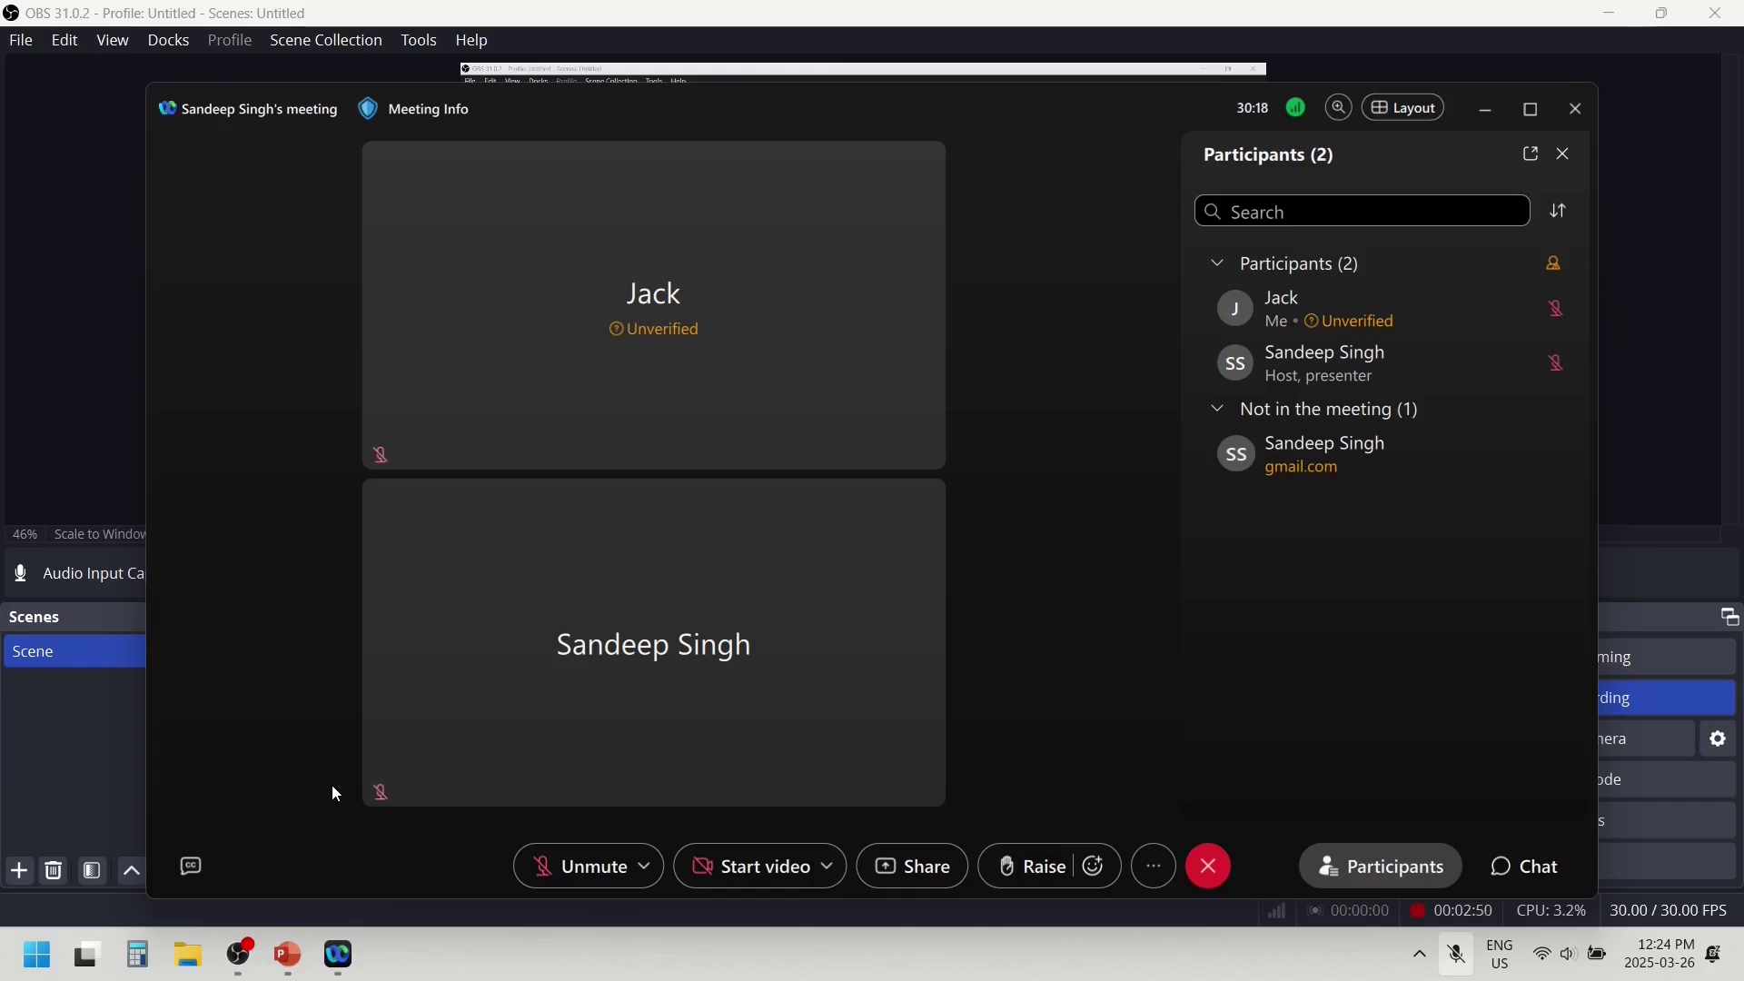
{"action": "mouse_move", "coordinate": [837, 630]}
{"action": "left_click", "coordinate": [578, 868]}
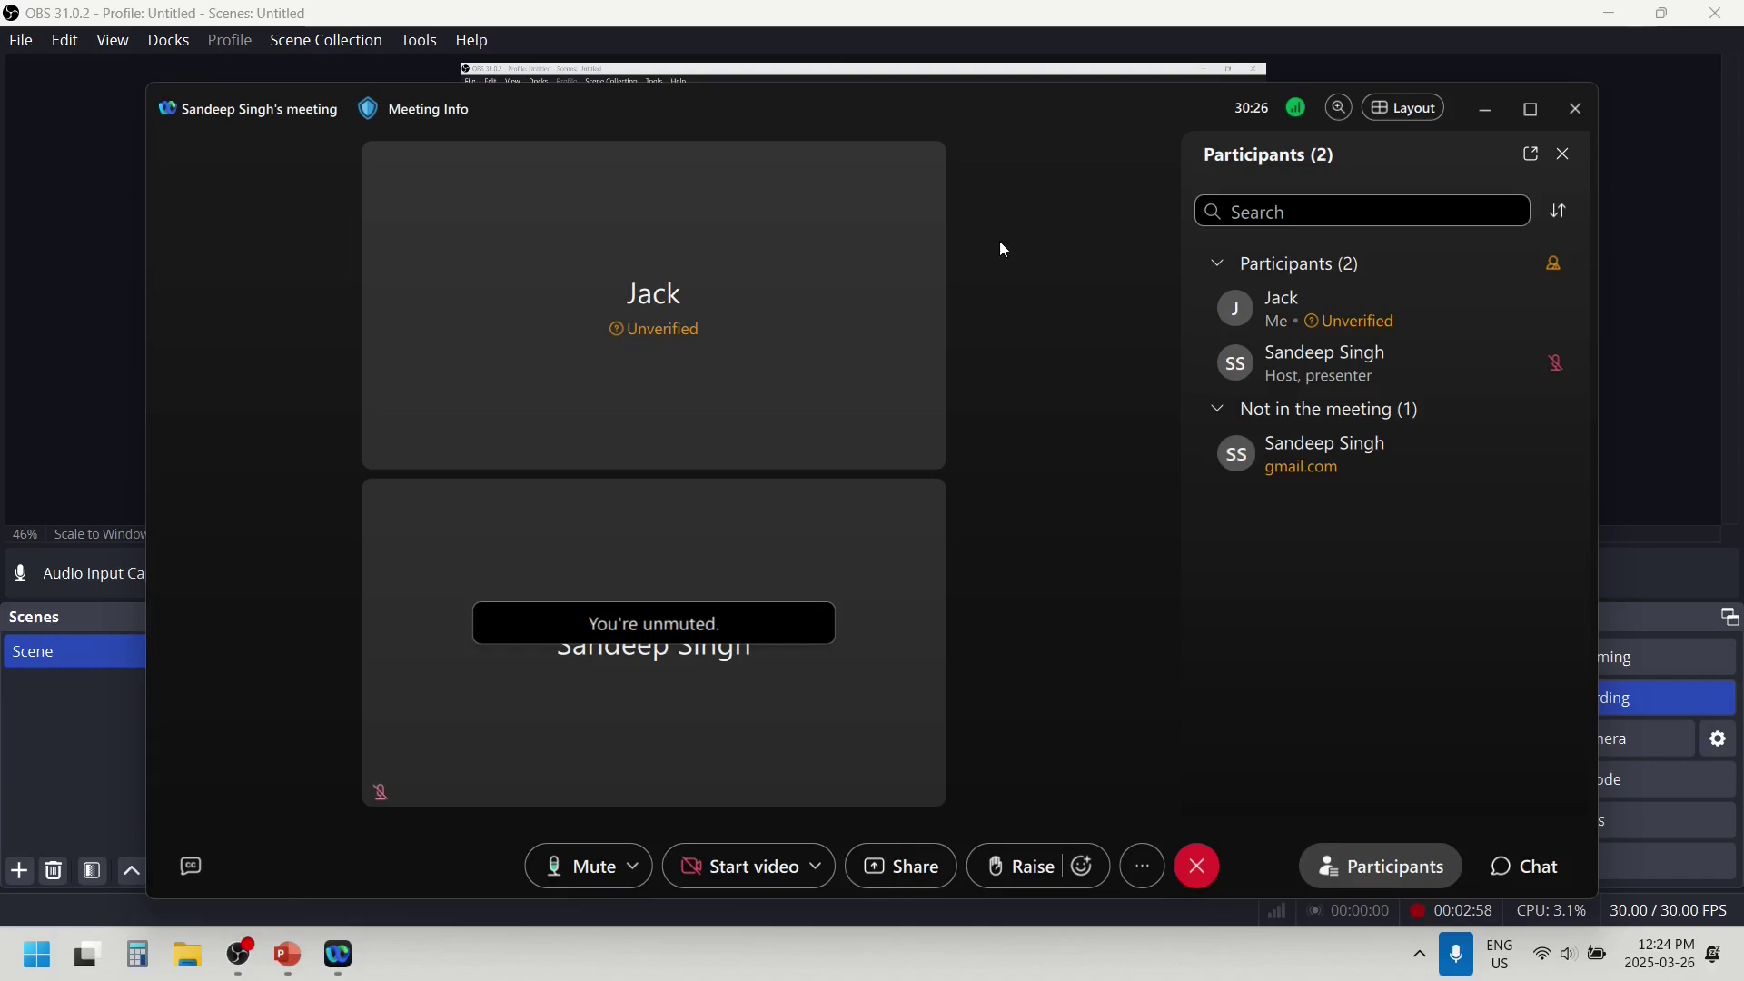
- Maximize the meeting, mute the mic, leave the meeting, and stop the OBS recording
{"action": "double_click", "coordinate": [986, 102]}
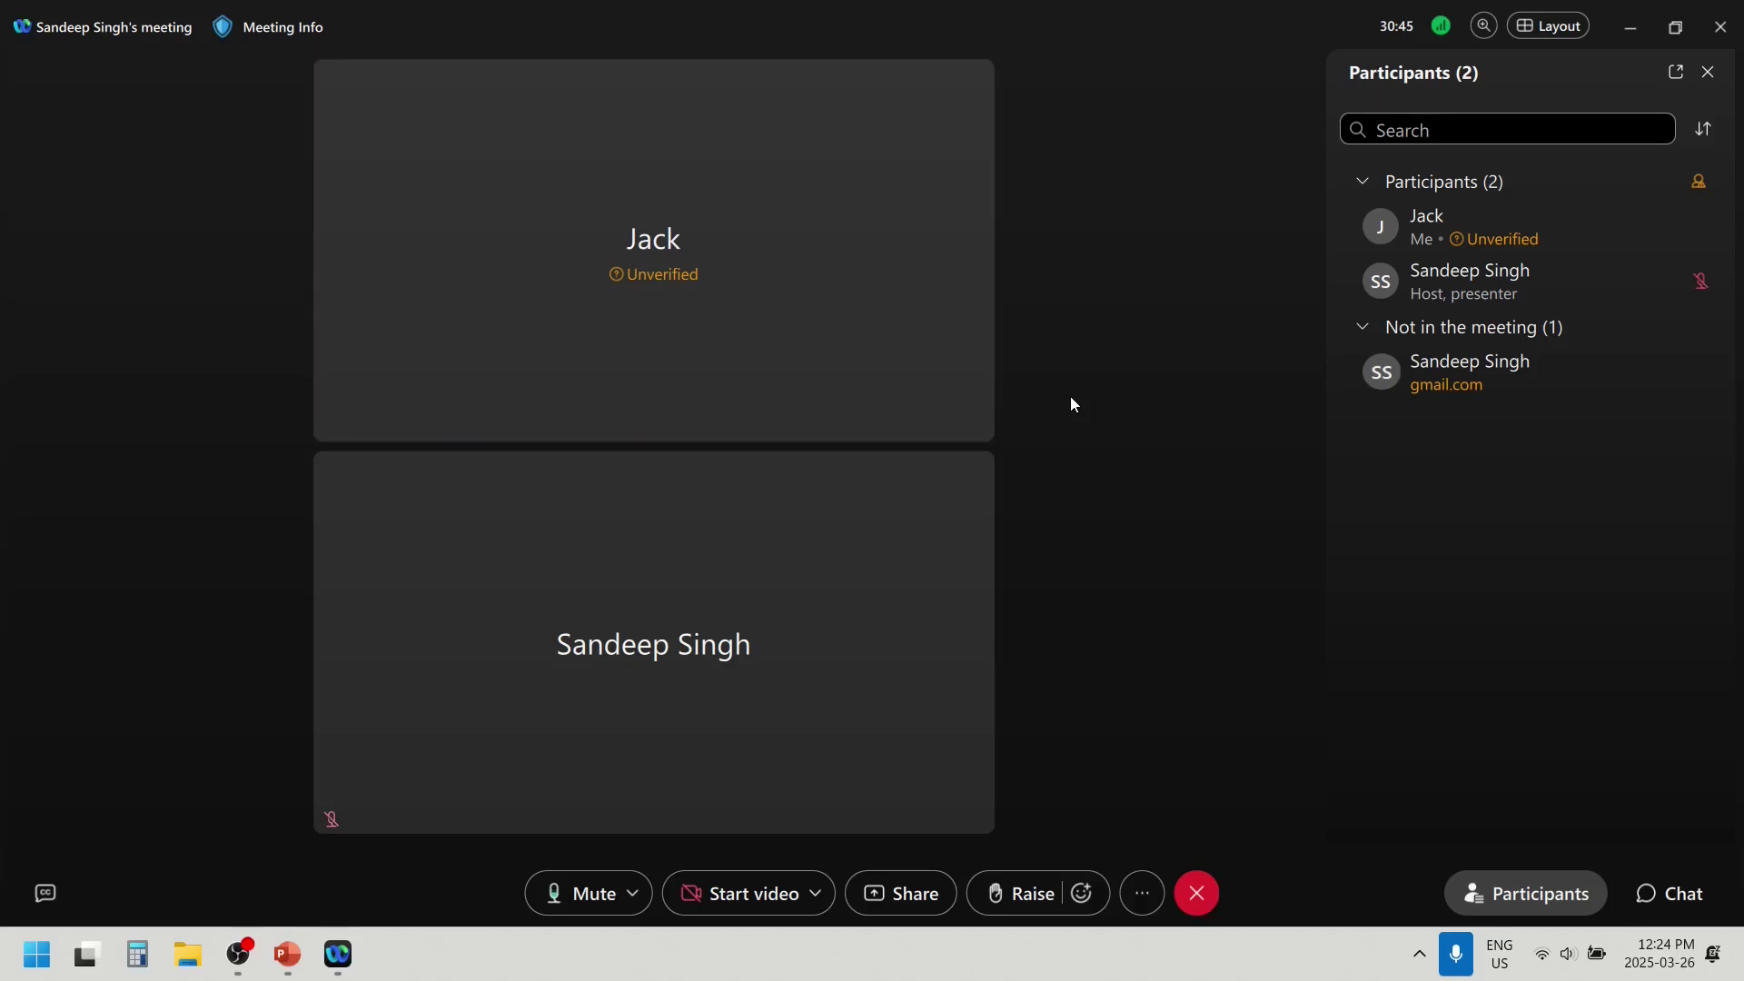
{"action": "mouse_move", "coordinate": [555, 809]}
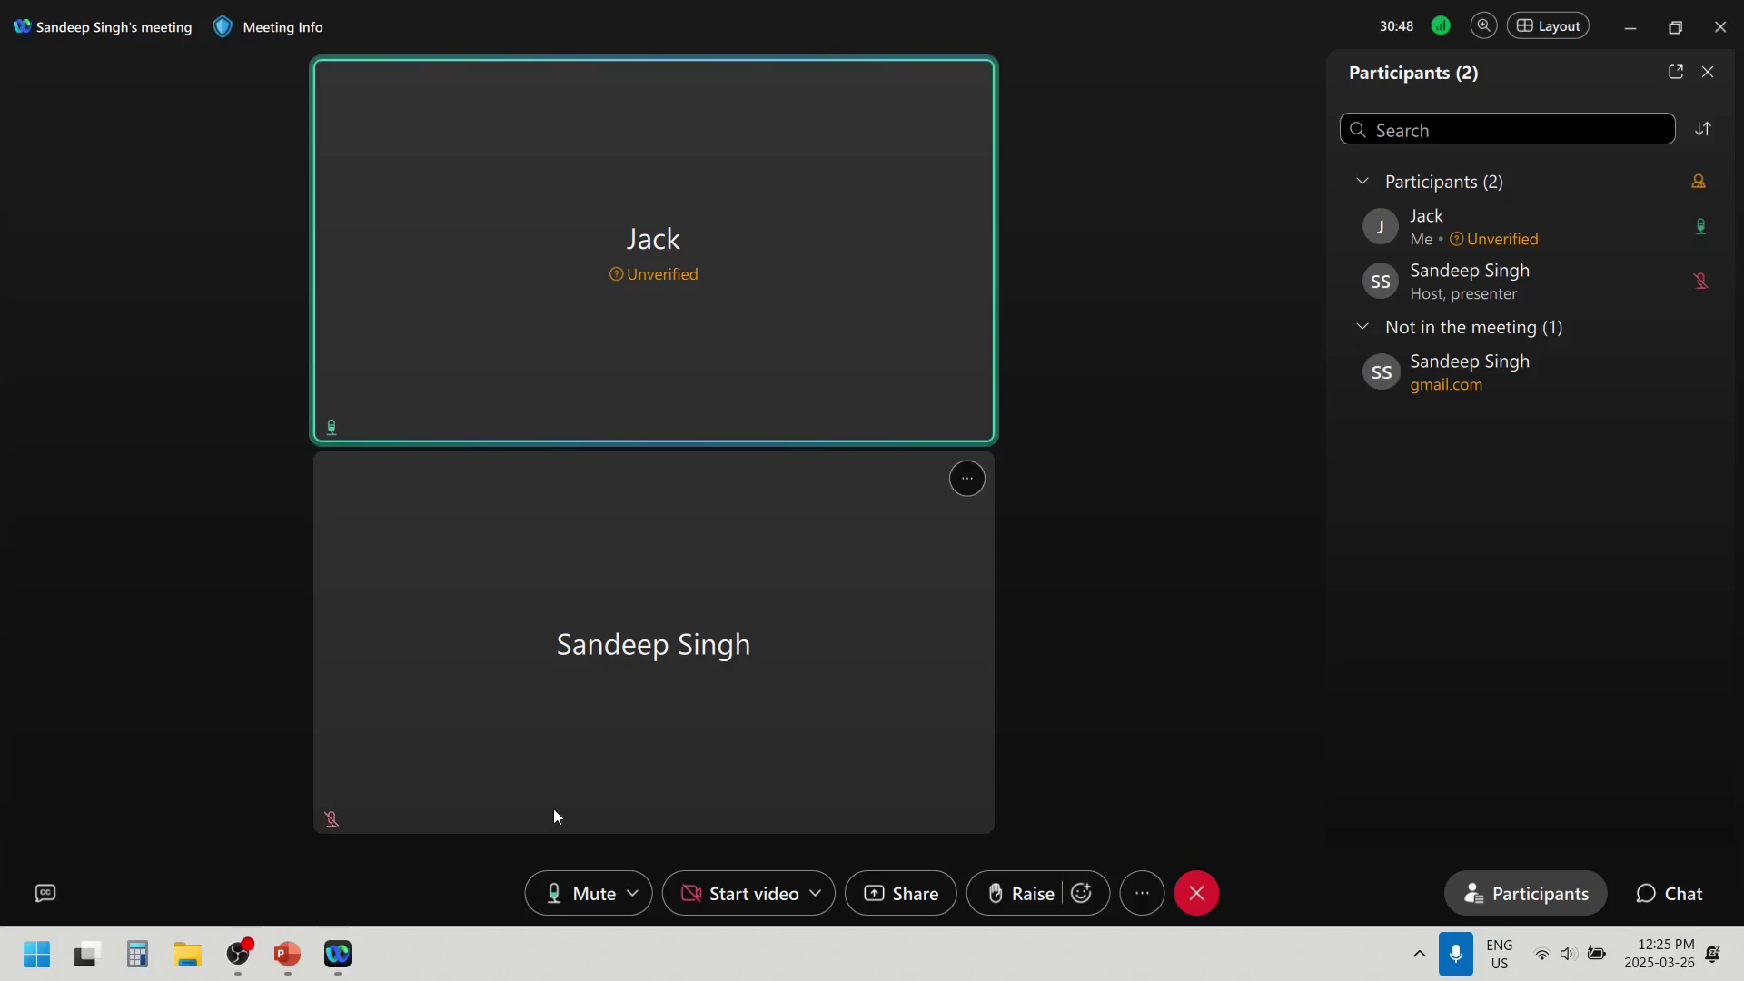
{"action": "left_click", "coordinate": [569, 903]}
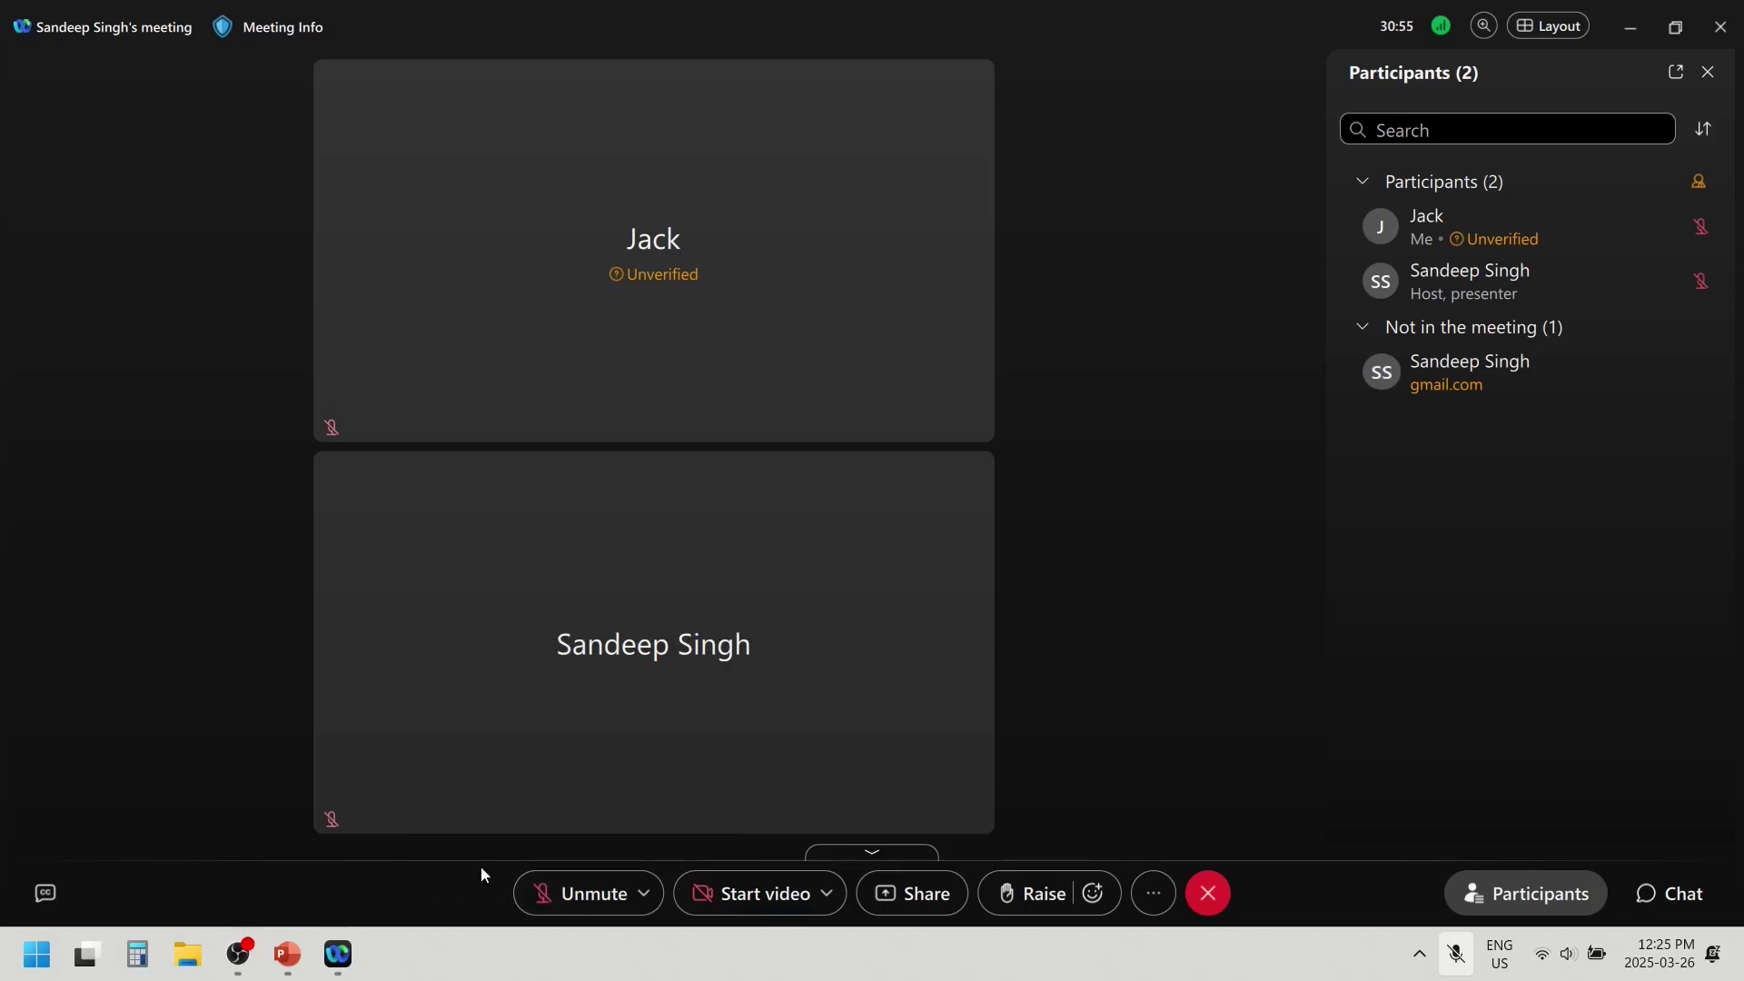
{"action": "left_click", "coordinate": [1202, 887]}
{"action": "left_click", "coordinate": [1127, 815]}
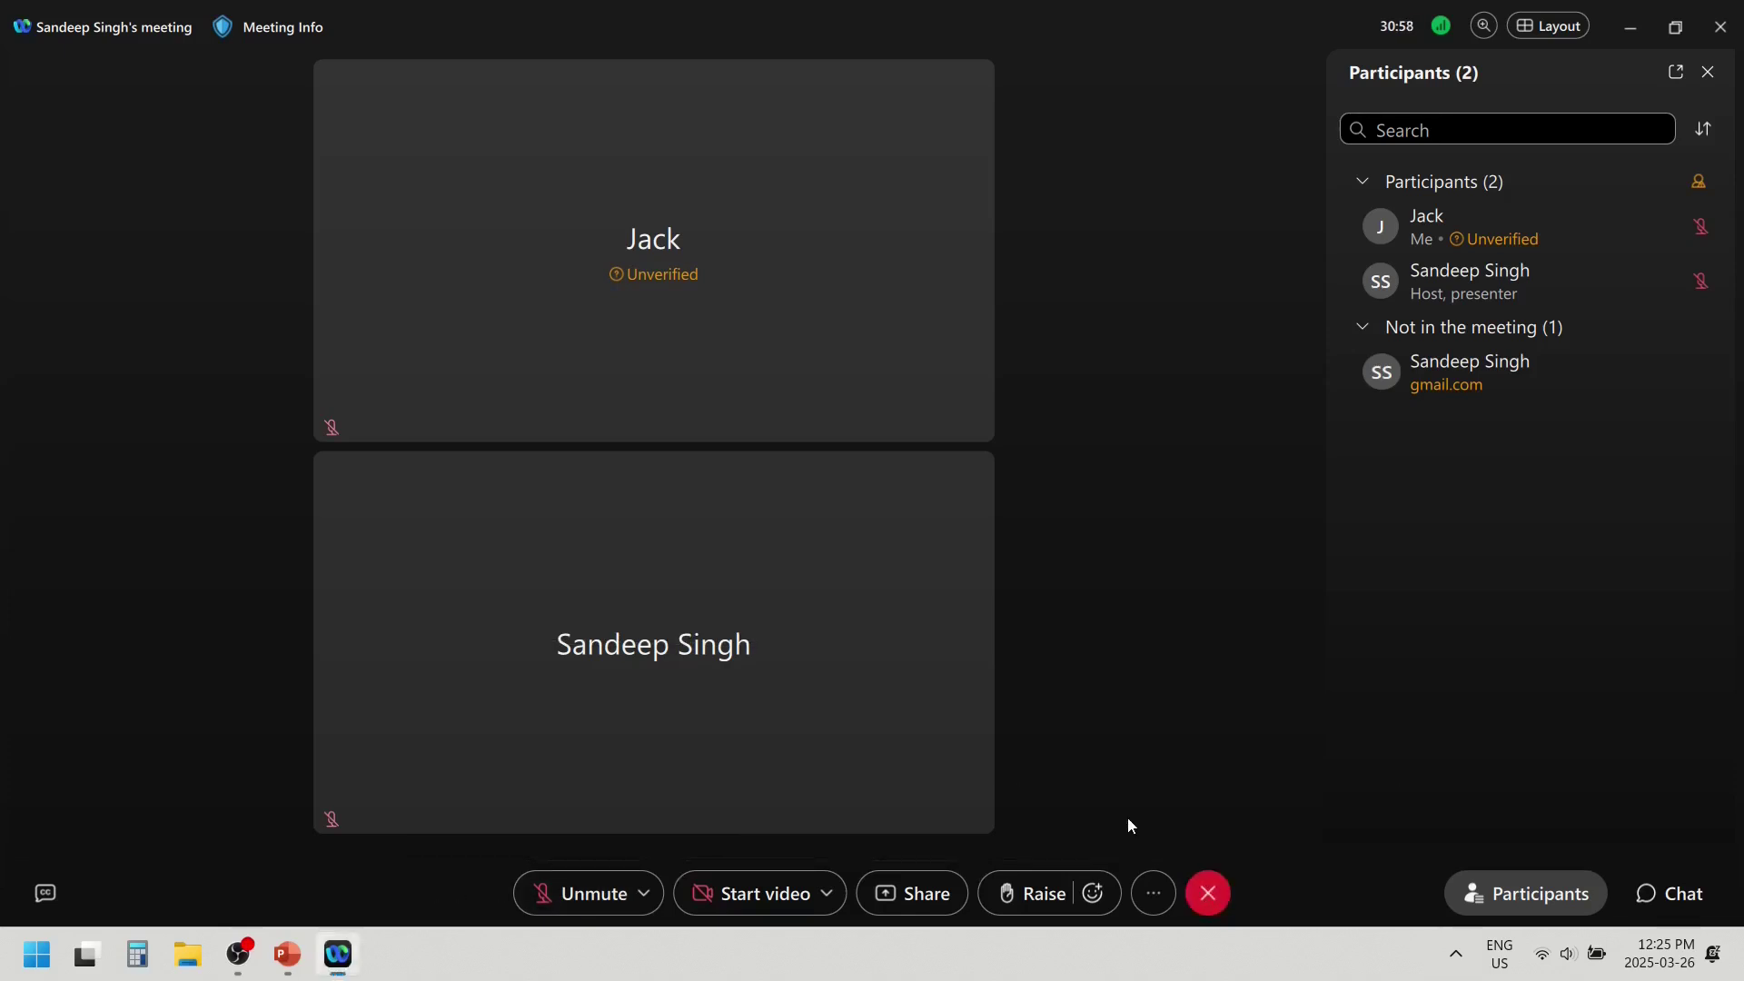
{"action": "left_click", "coordinate": [1575, 701]}
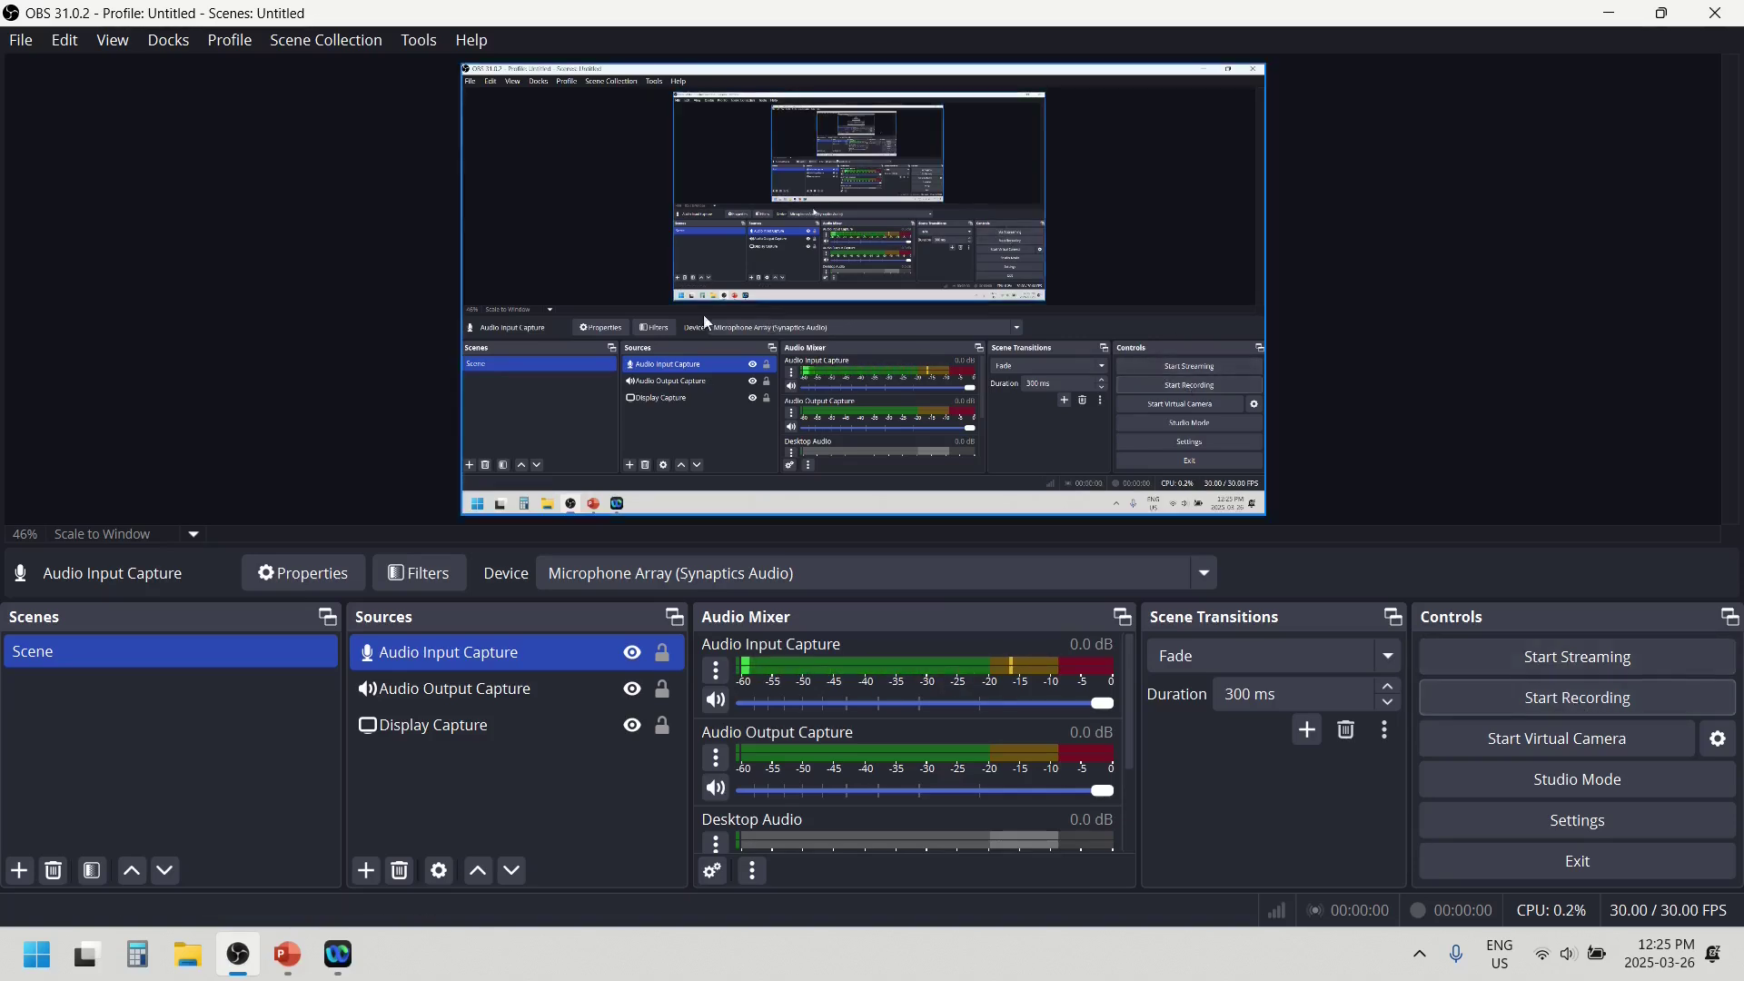
- Open the OBS File menu to reach the recording options
{"action": "left_click", "coordinate": [20, 41]}
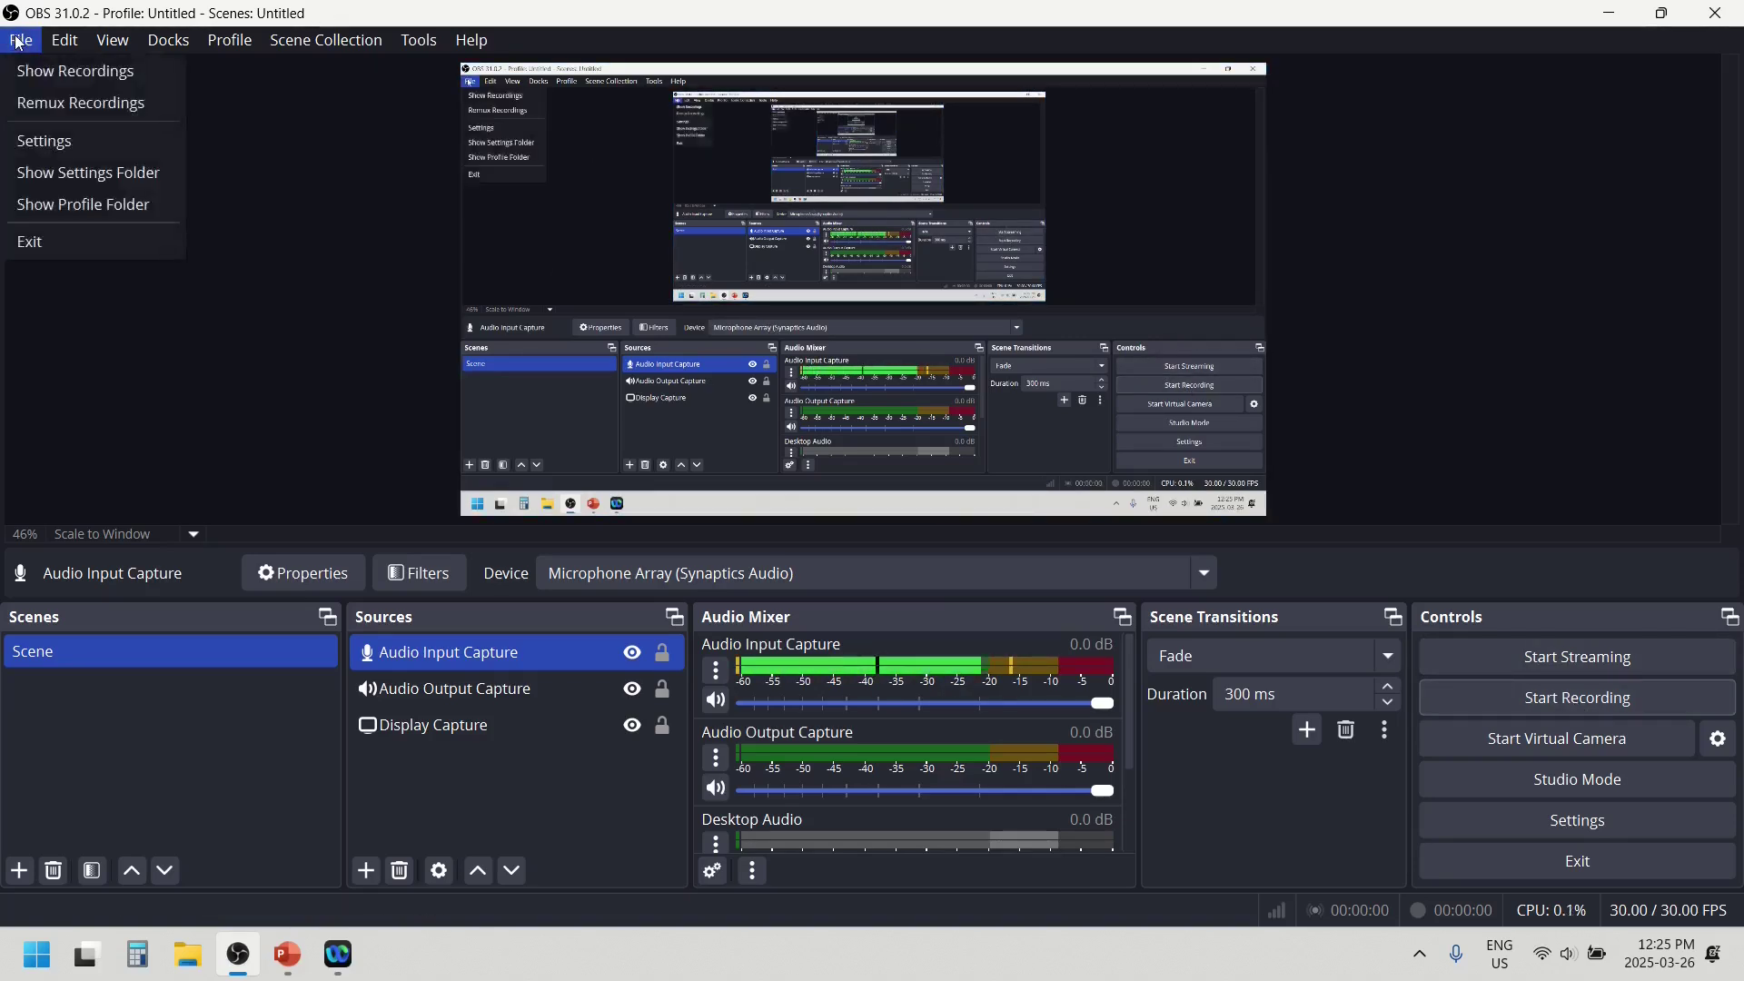
{"action": "left_click", "coordinate": [76, 73]}
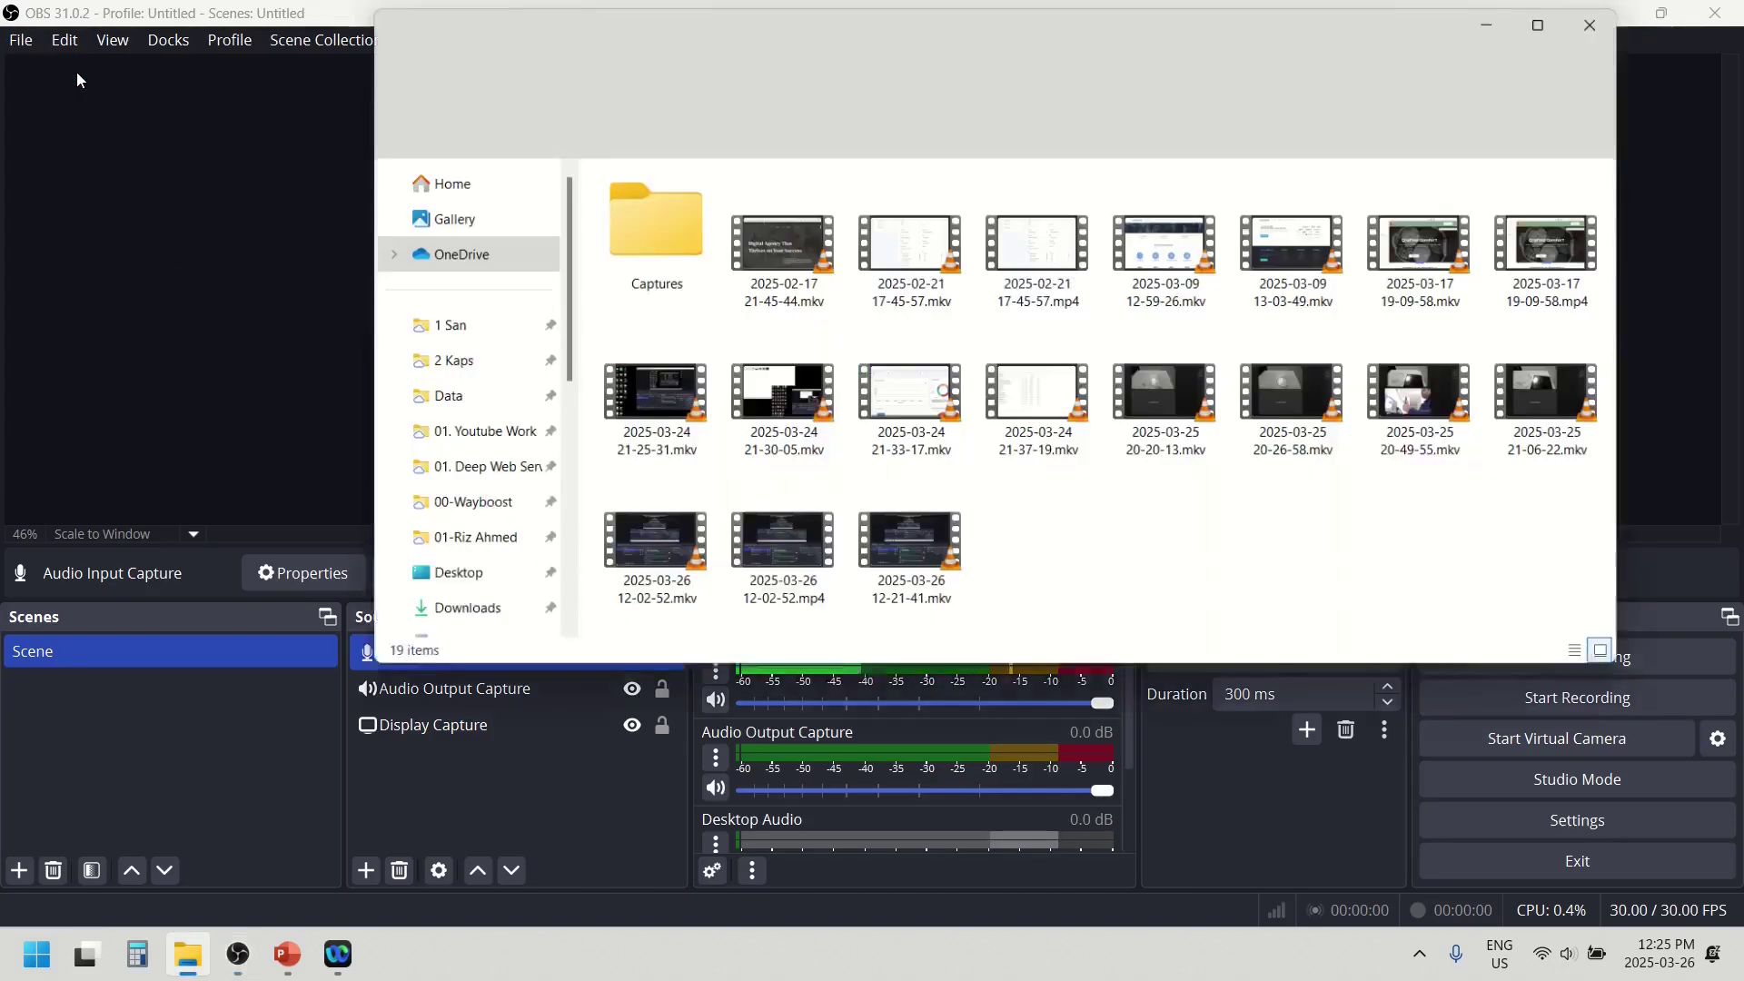
{"action": "left_click", "coordinate": [913, 586]}
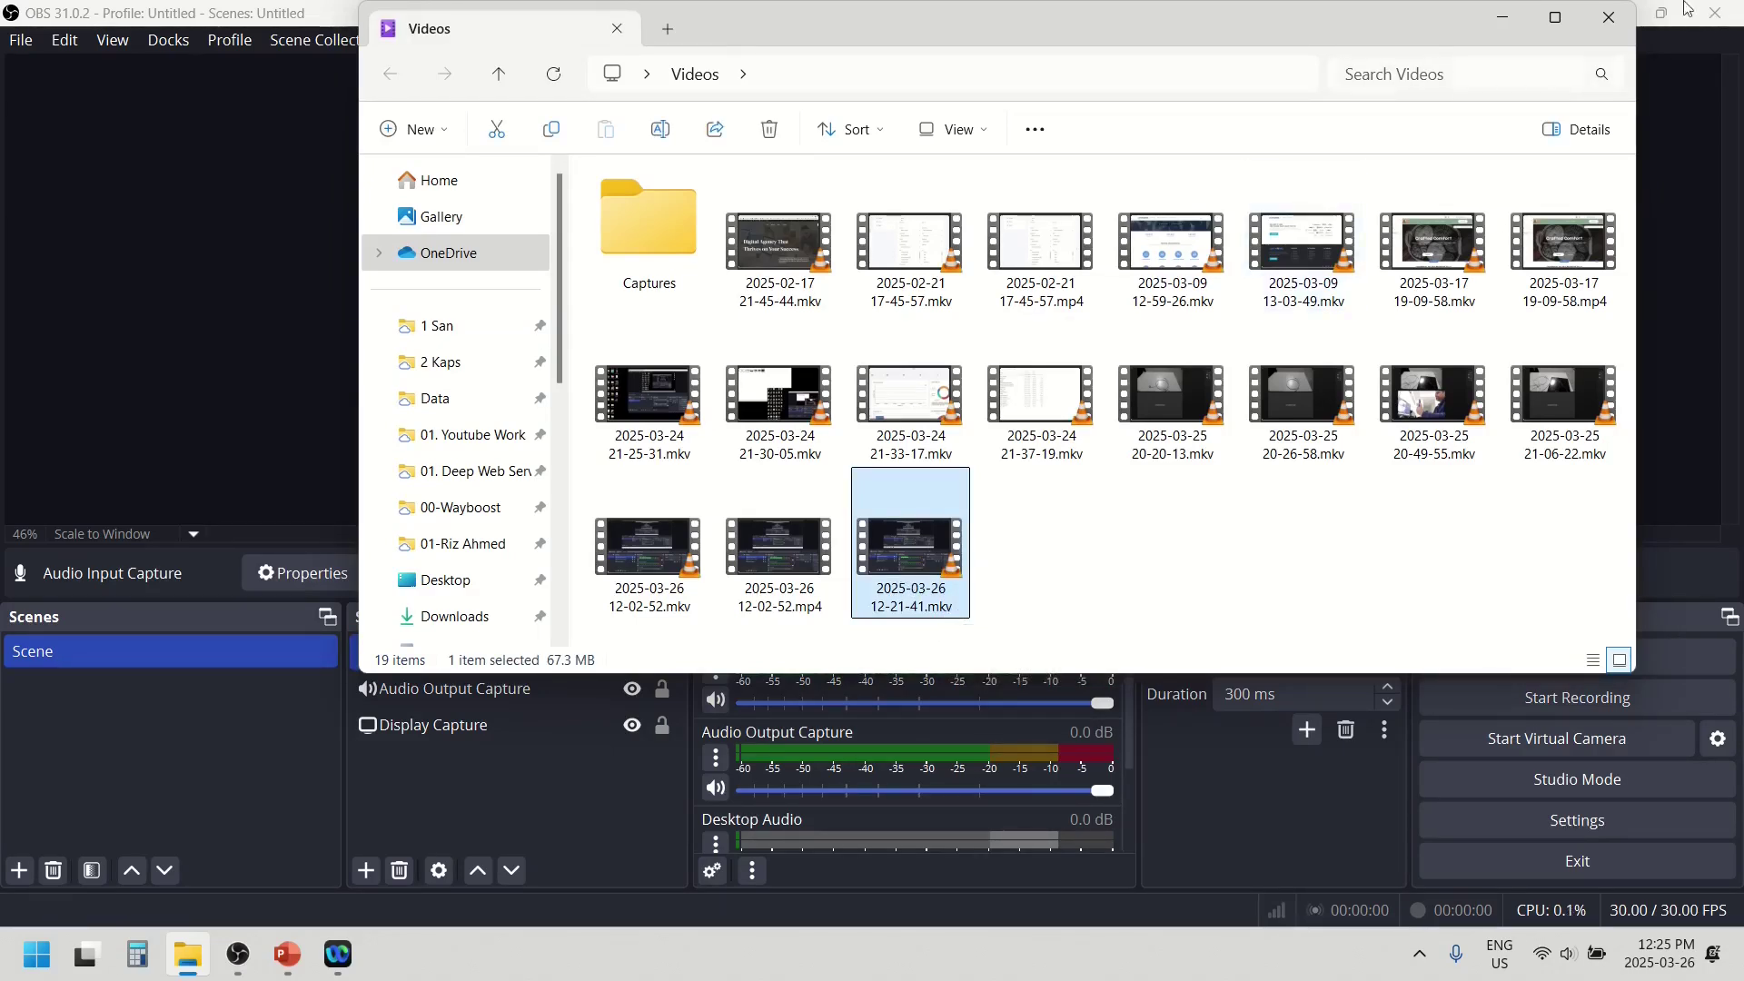
{"action": "left_click", "coordinate": [1594, 20]}
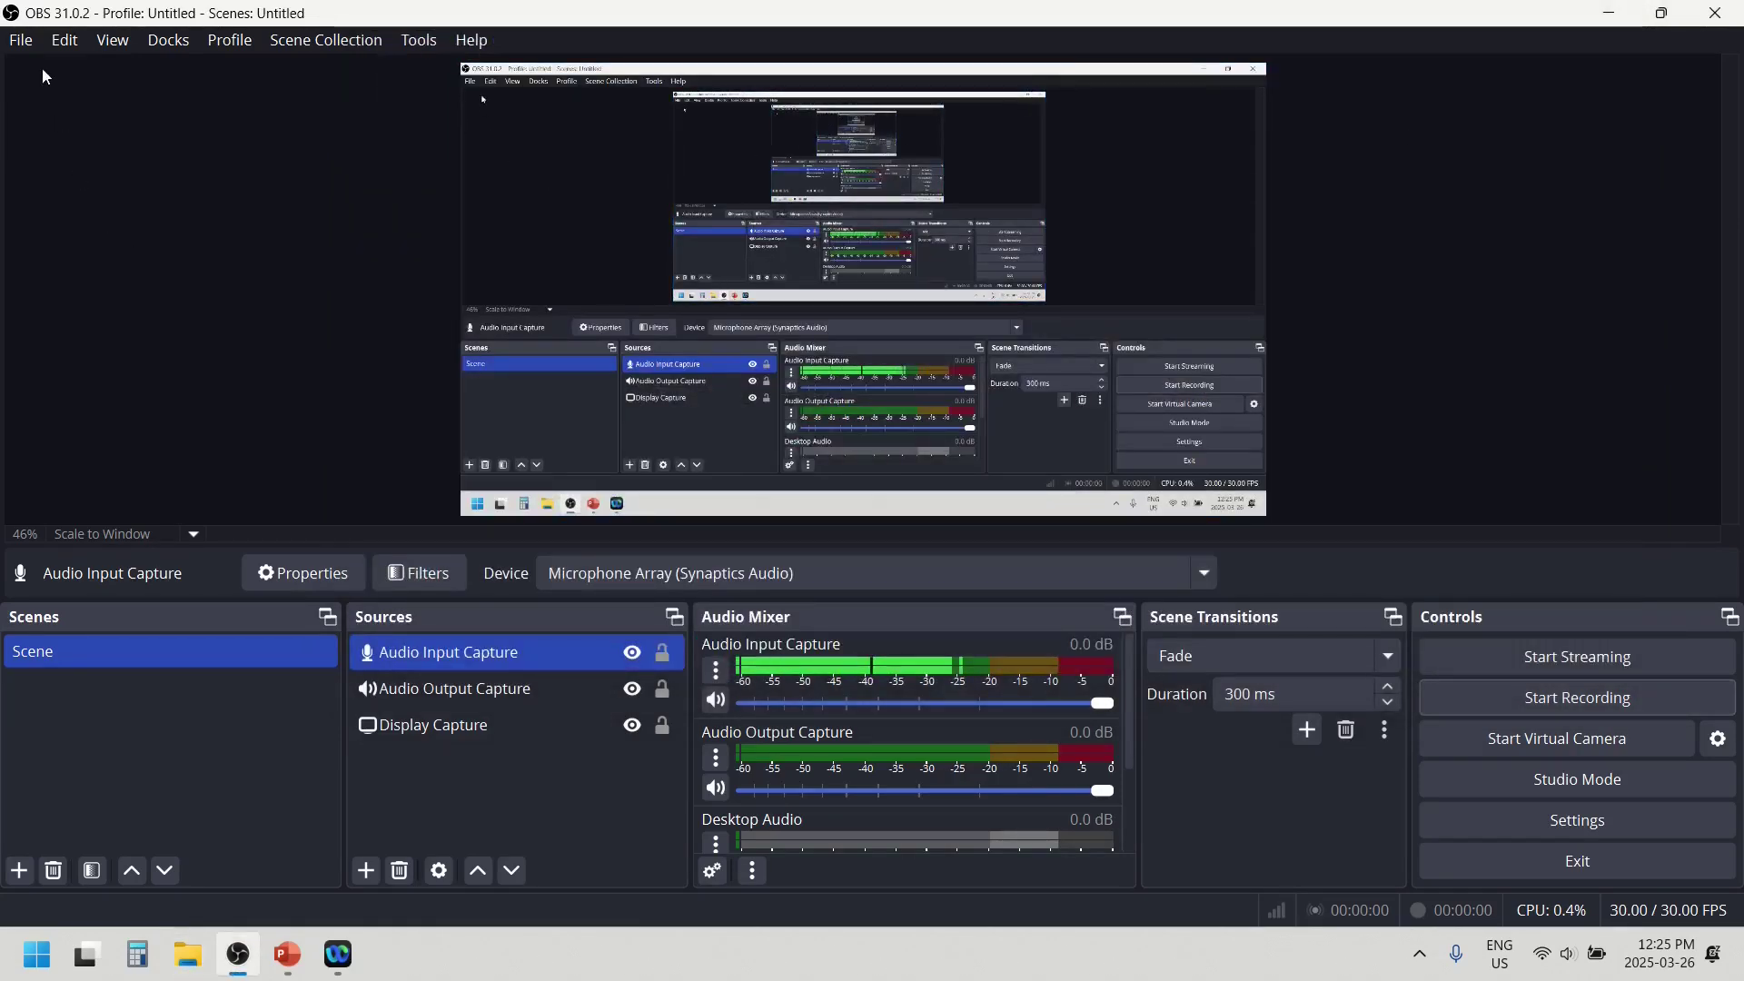
{"action": "left_click", "coordinate": [20, 45]}
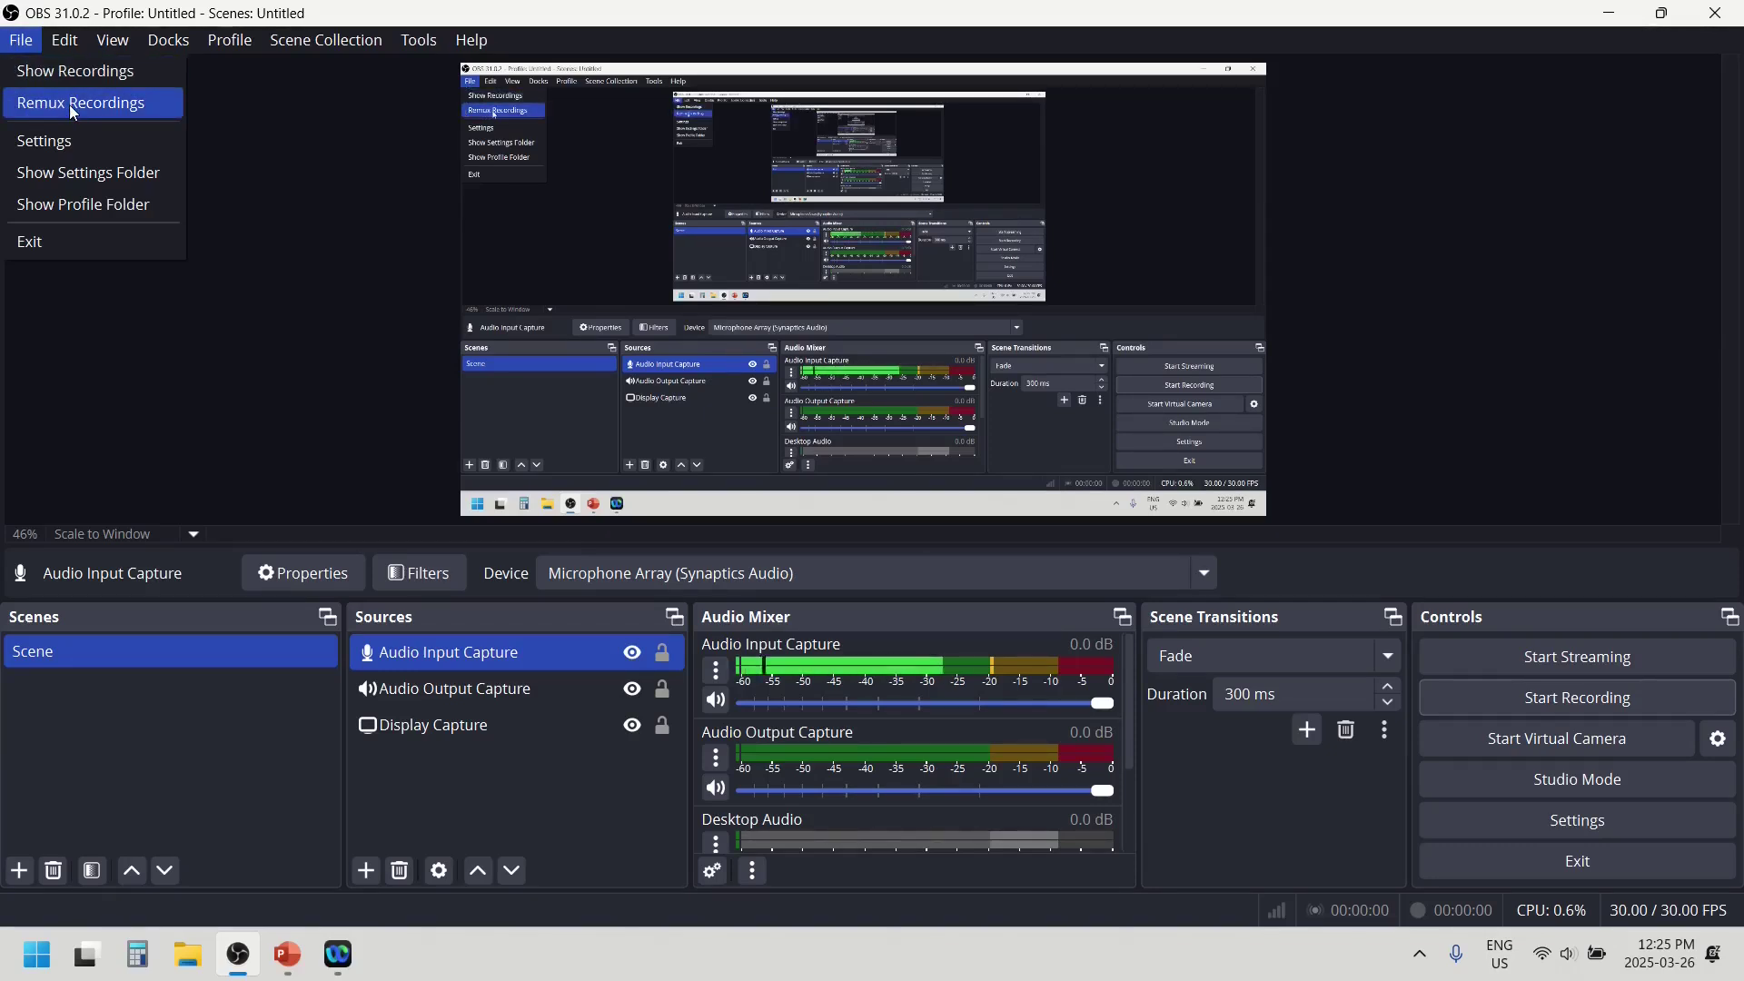
{"action": "left_click", "coordinate": [69, 105]}
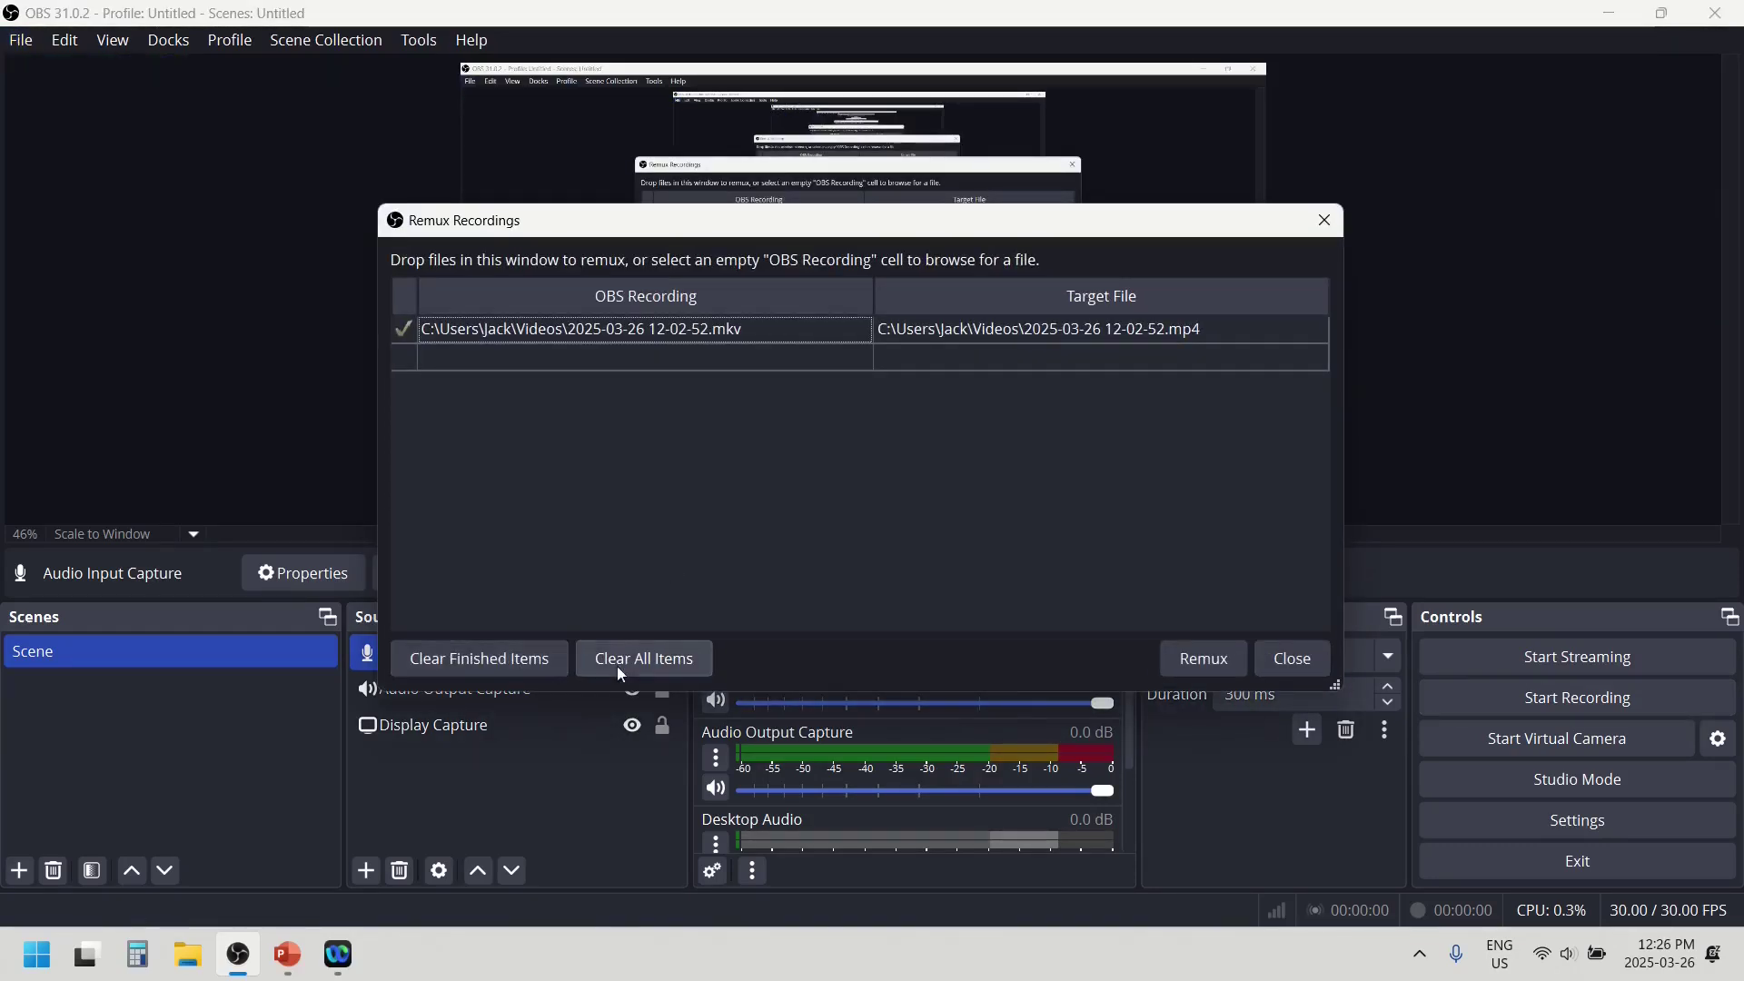
{"action": "left_click", "coordinate": [501, 664]}
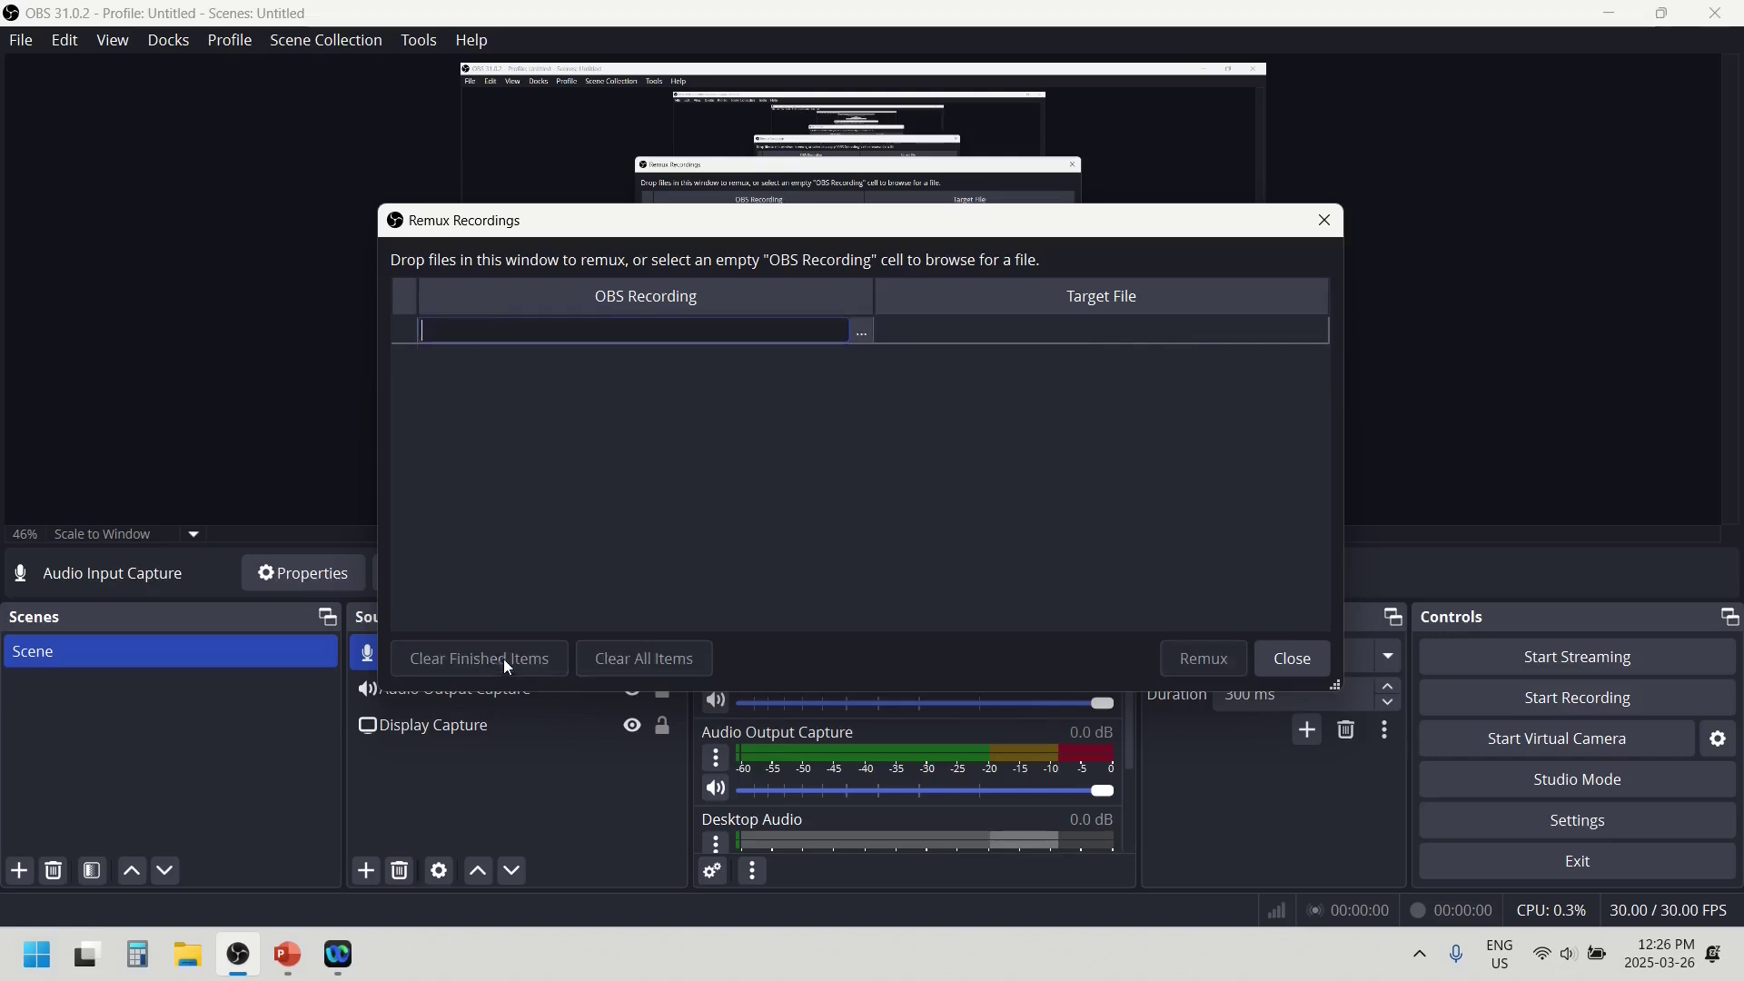
{"action": "left_click", "coordinate": [861, 330]}
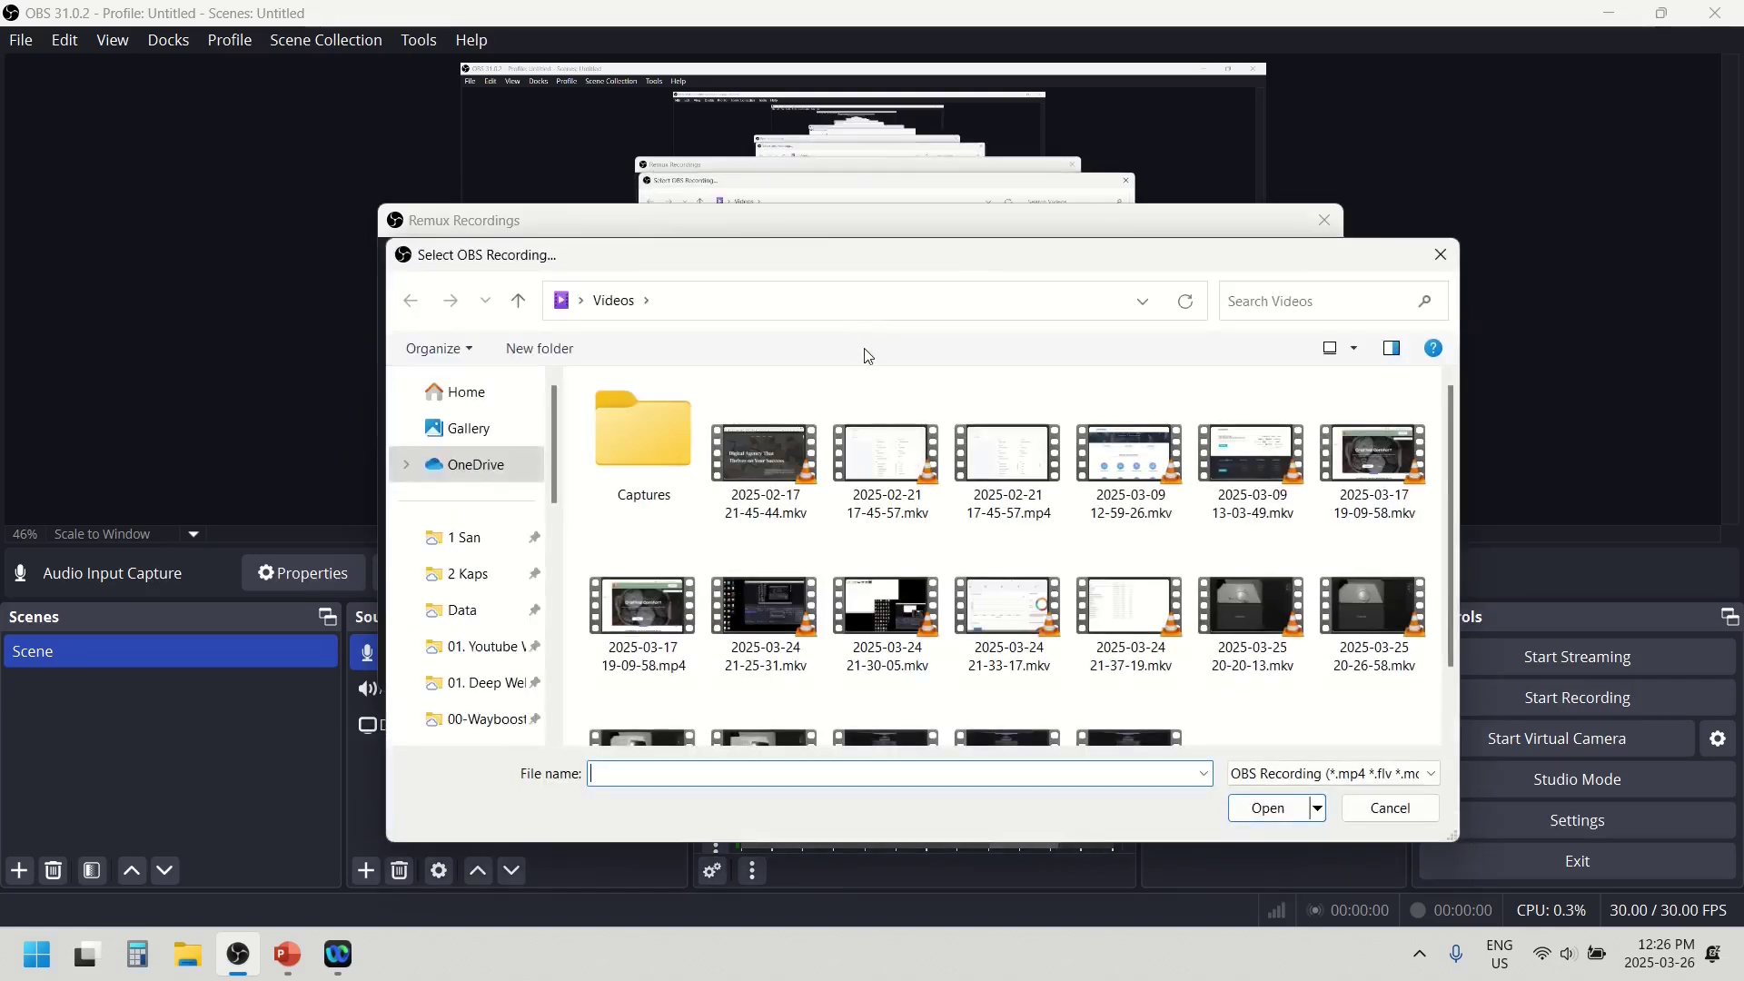
{"action": "scroll", "coordinate": [1258, 605], "scroll_direction": "down", "scroll_amount": 1}
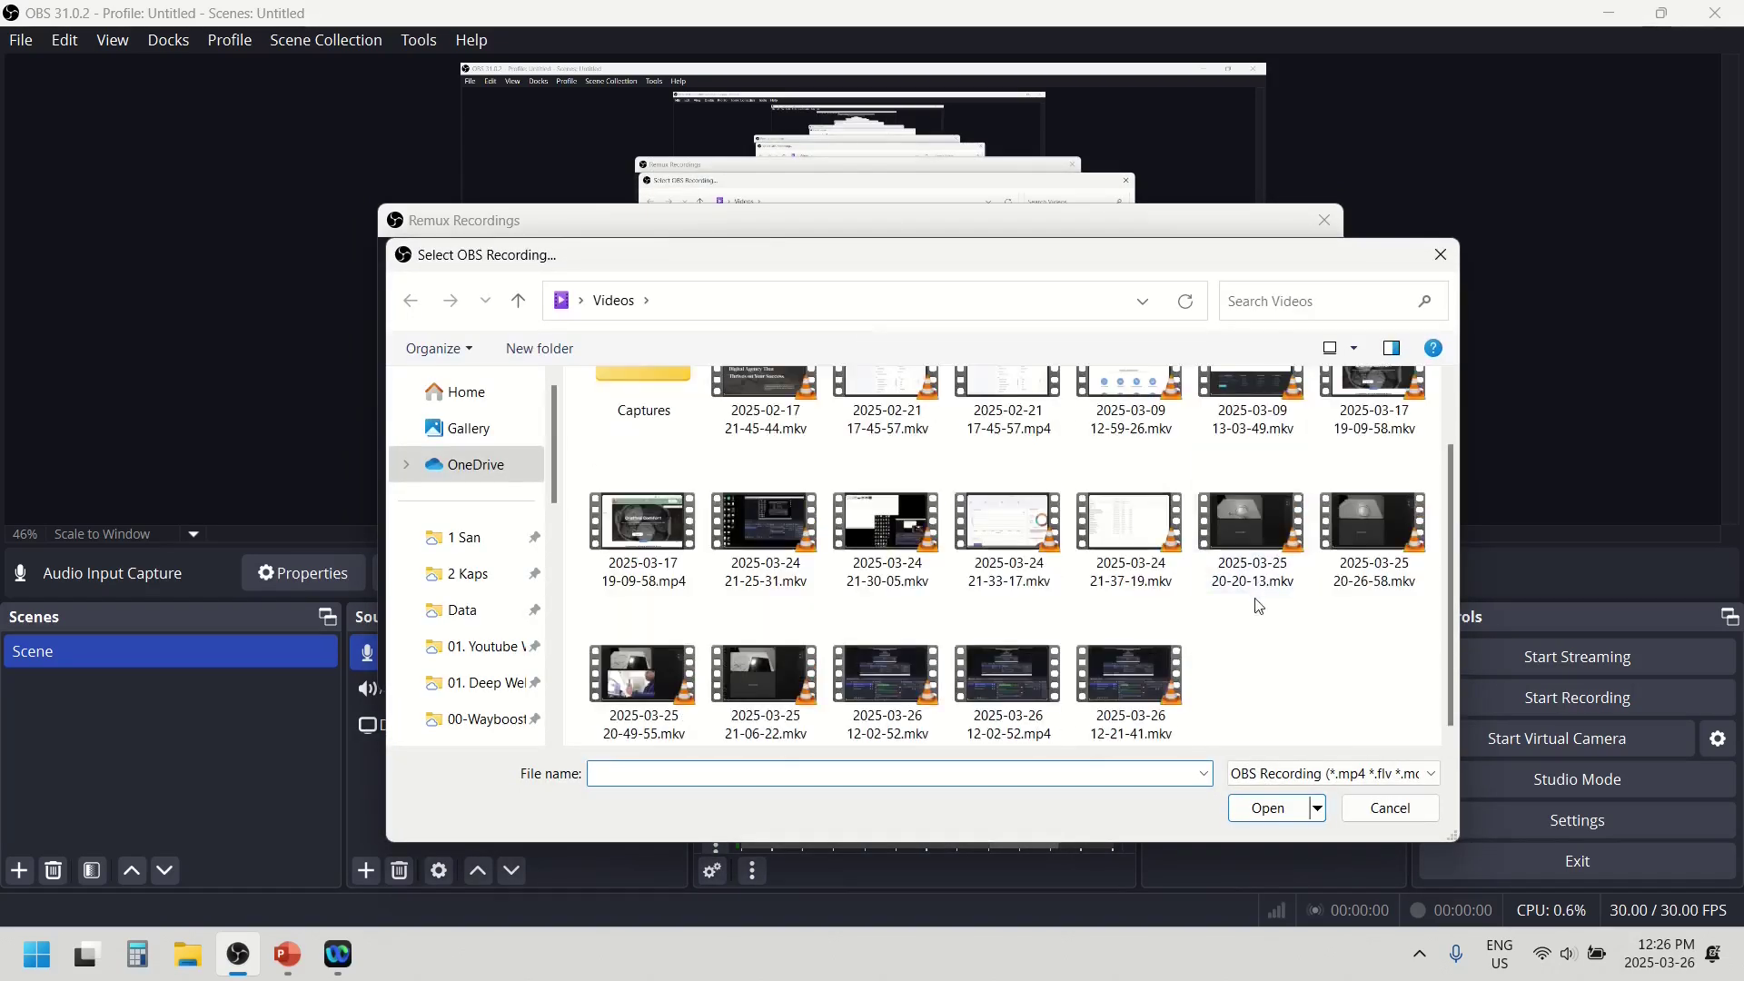
{"action": "left_click", "coordinate": [1125, 667]}
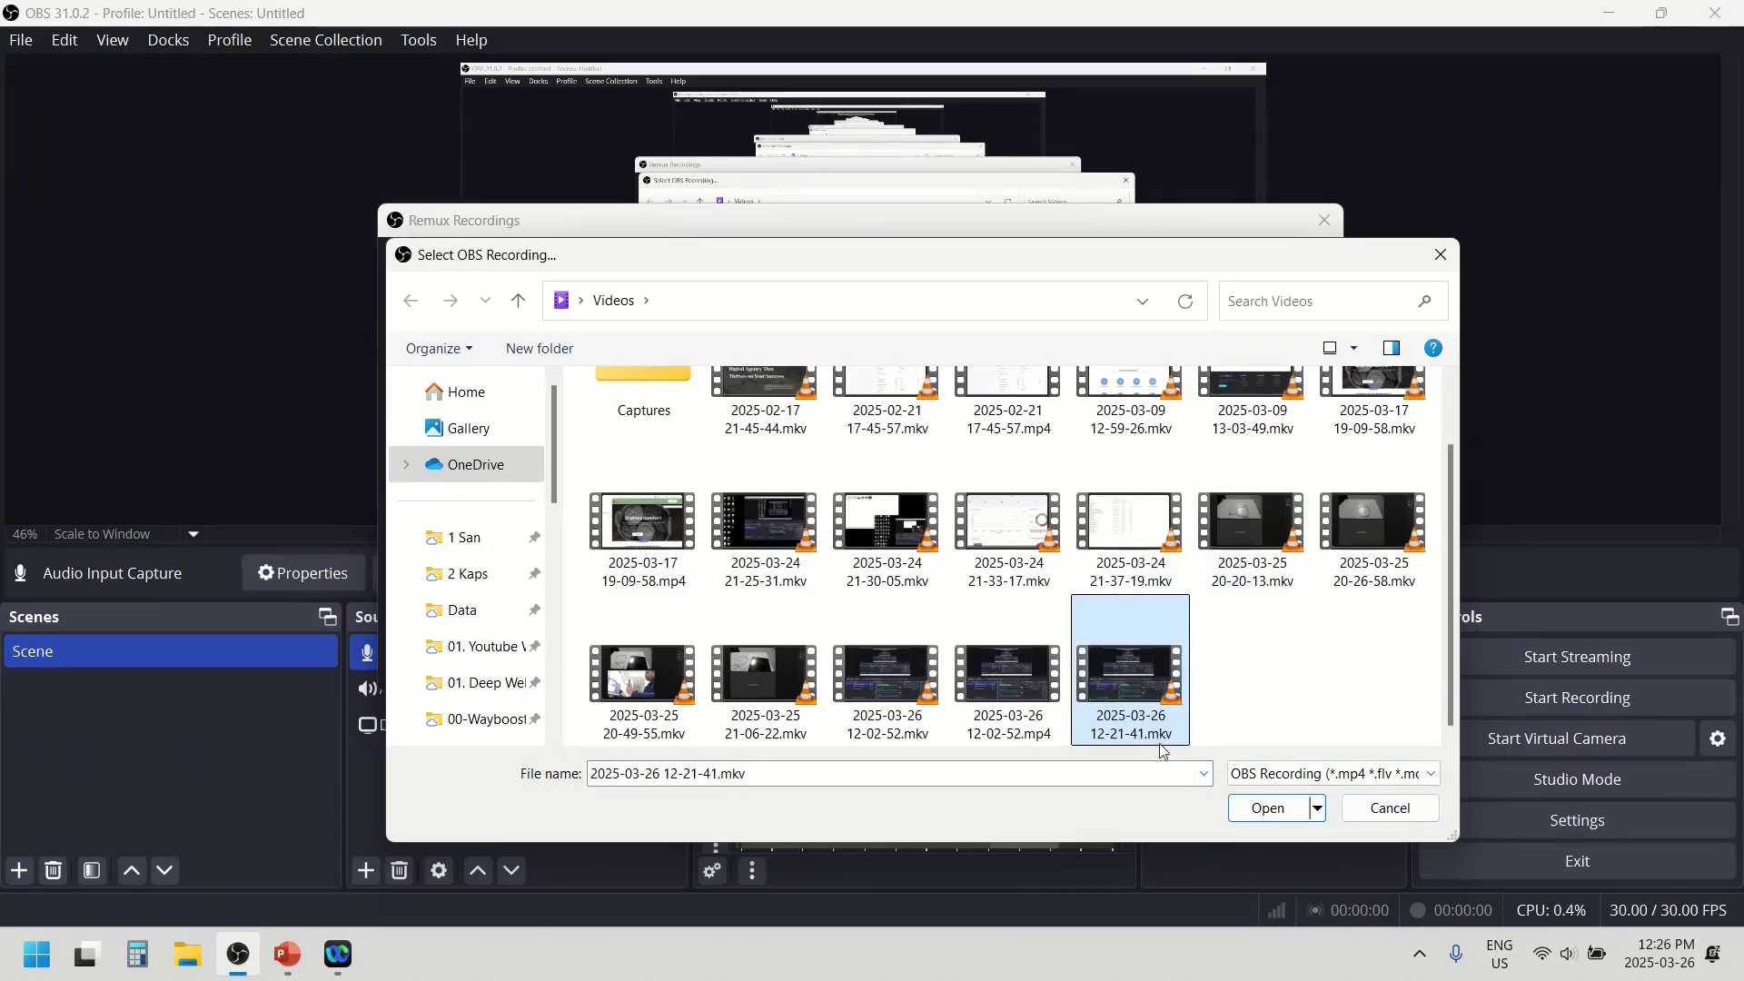
{"action": "left_click", "coordinate": [1270, 820]}
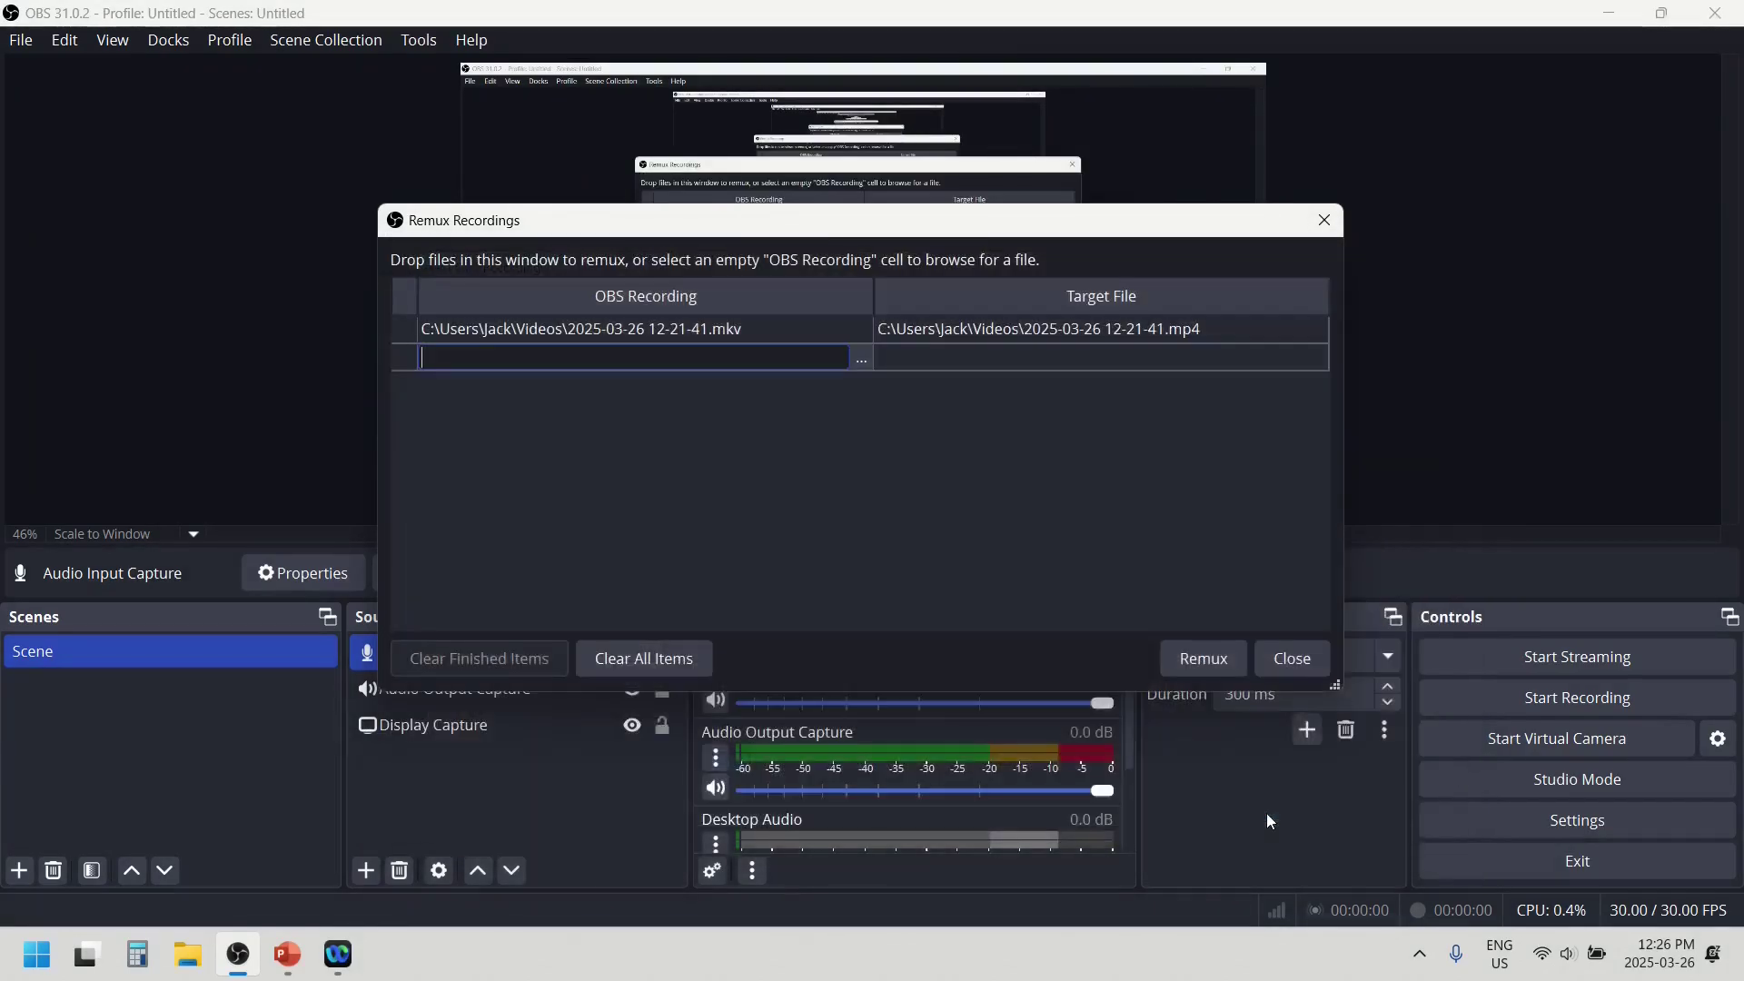
- Remux the recording to MP4, acknowledge completion, and close the remux window
{"action": "left_click", "coordinate": [1204, 659]}
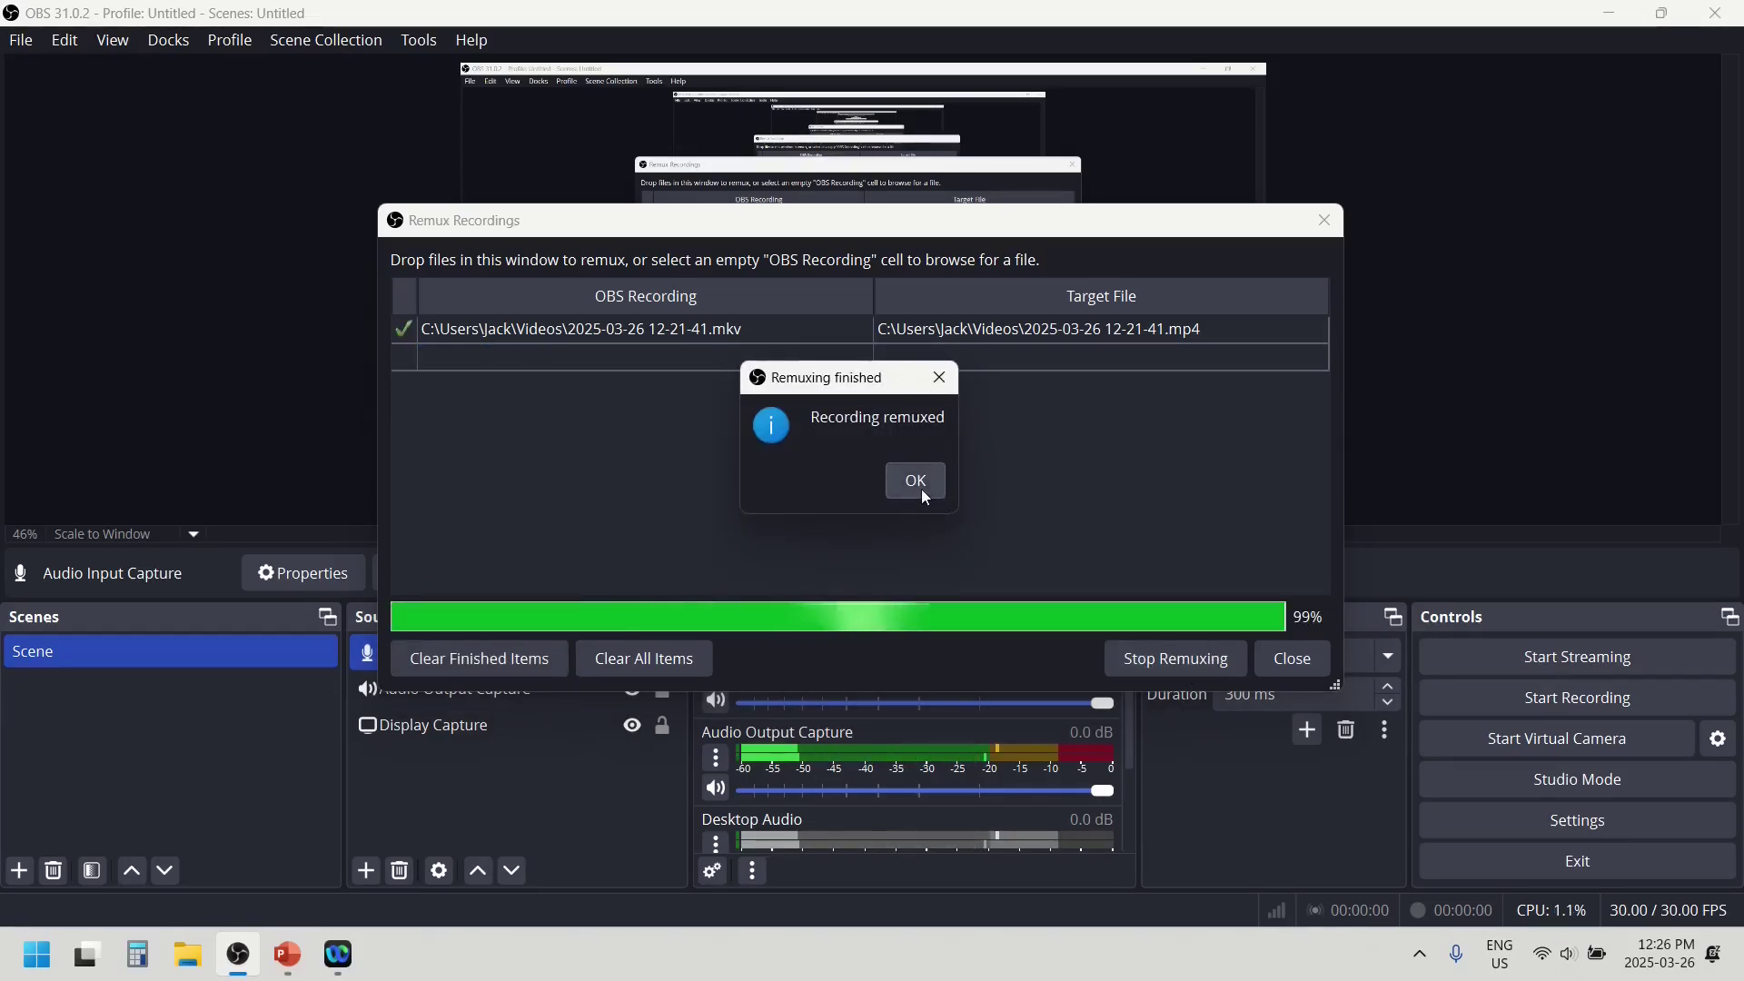
{"action": "left_click", "coordinate": [913, 481]}
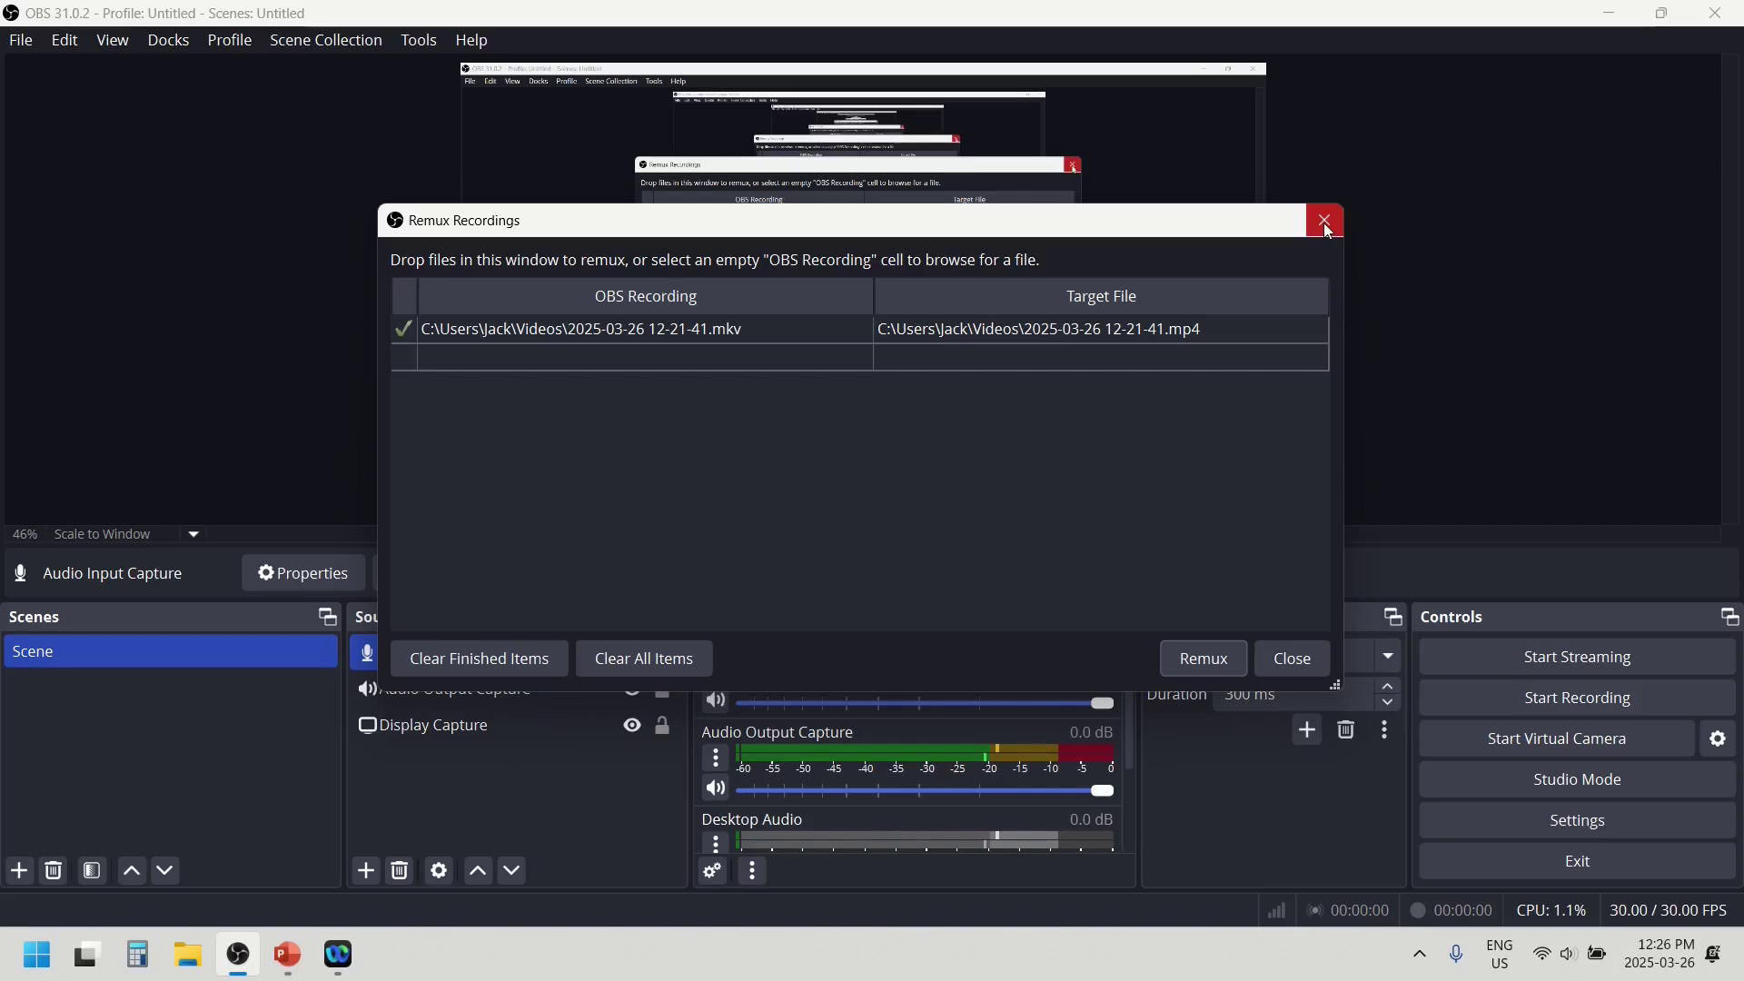
{"action": "left_click", "coordinate": [1323, 222]}
{"action": "left_click", "coordinate": [15, 50]}
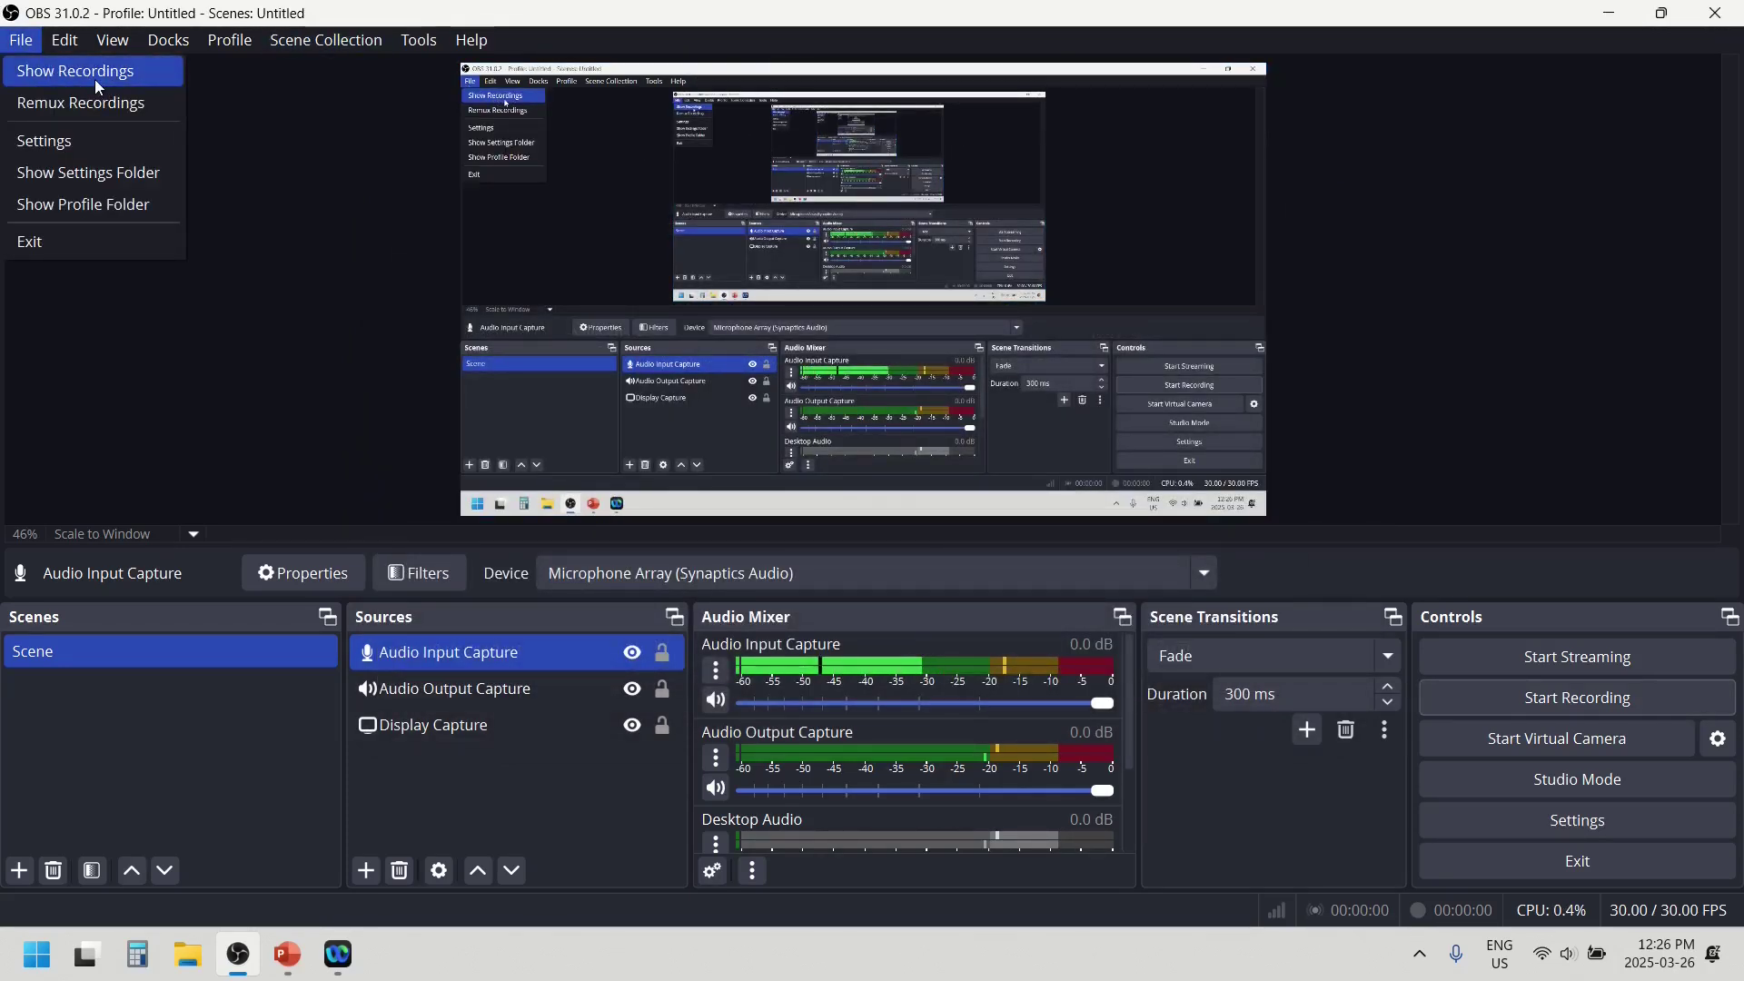
{"action": "left_click", "coordinate": [94, 79]}
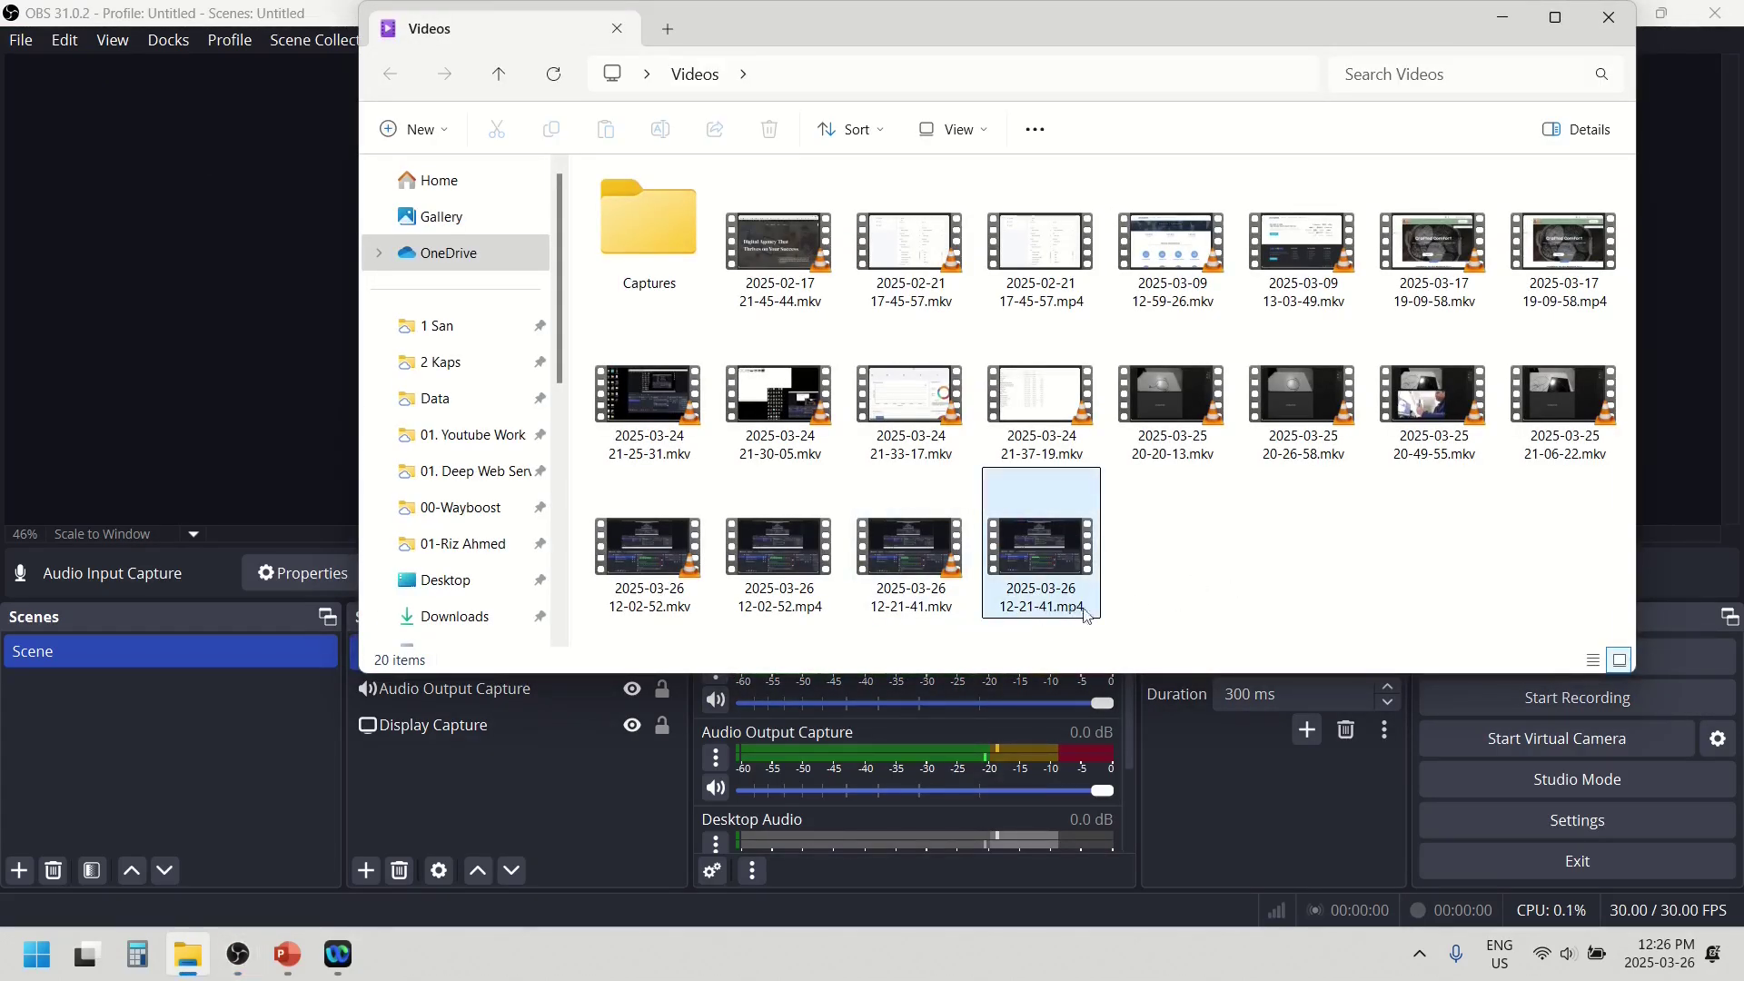
{"action": "left_click", "coordinate": [1029, 600]}
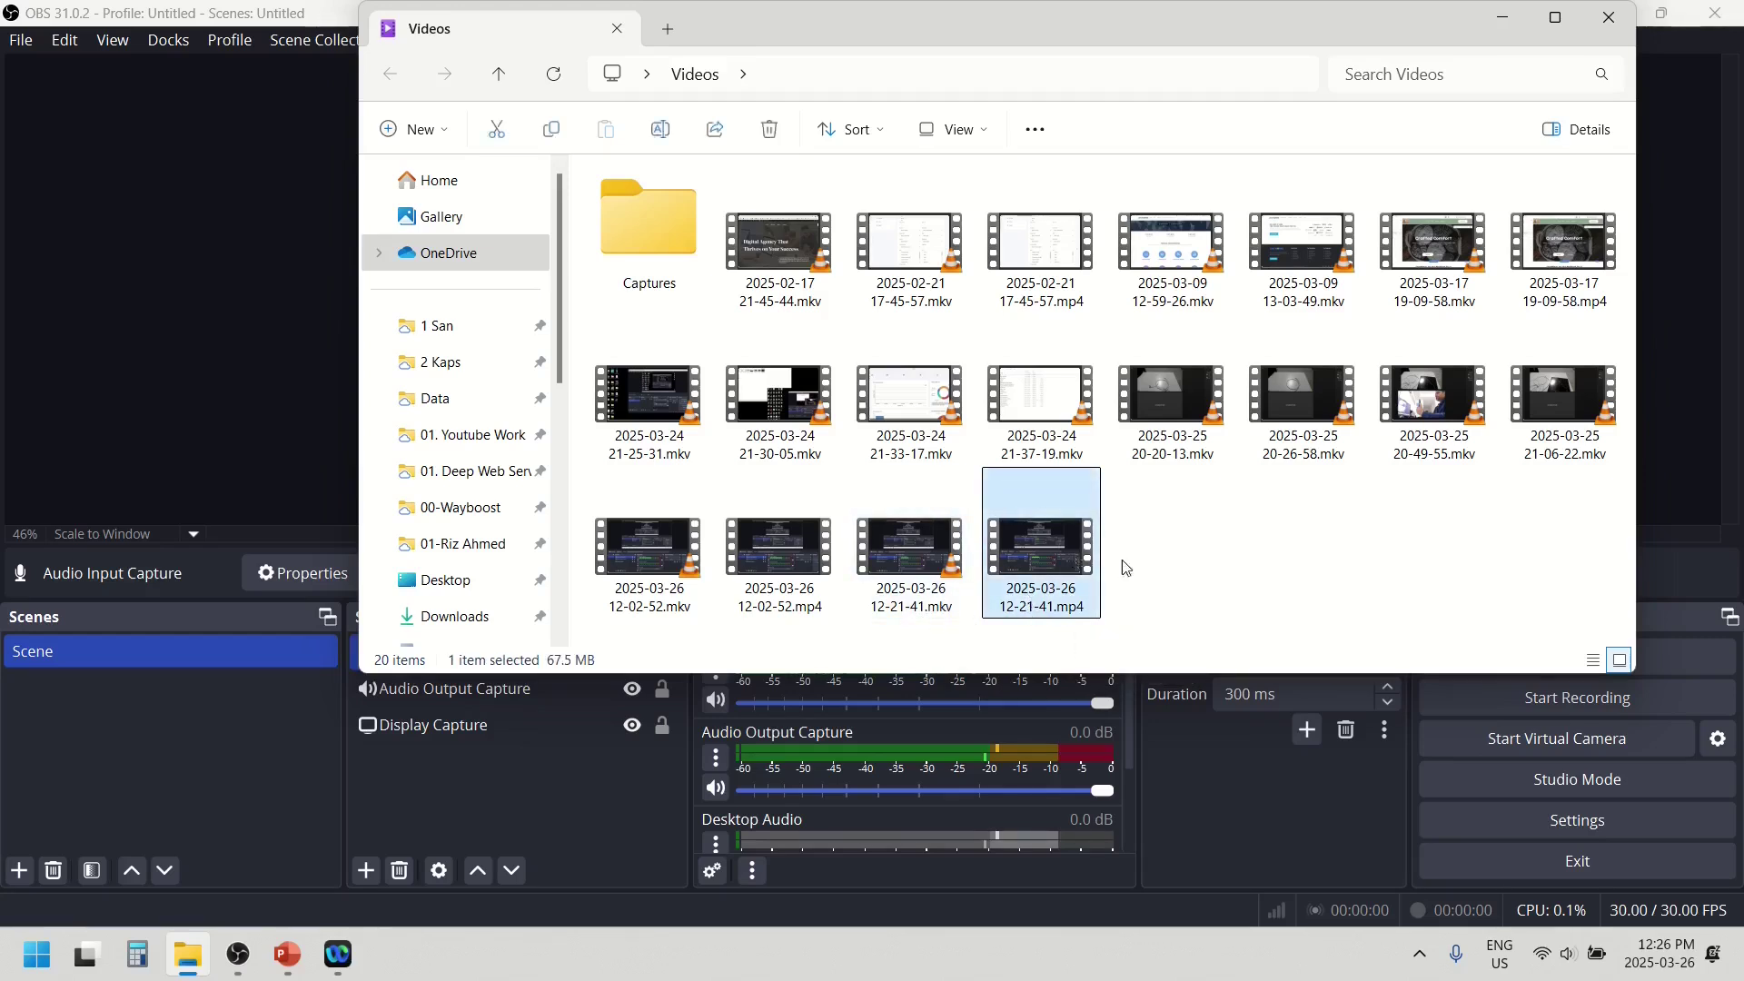
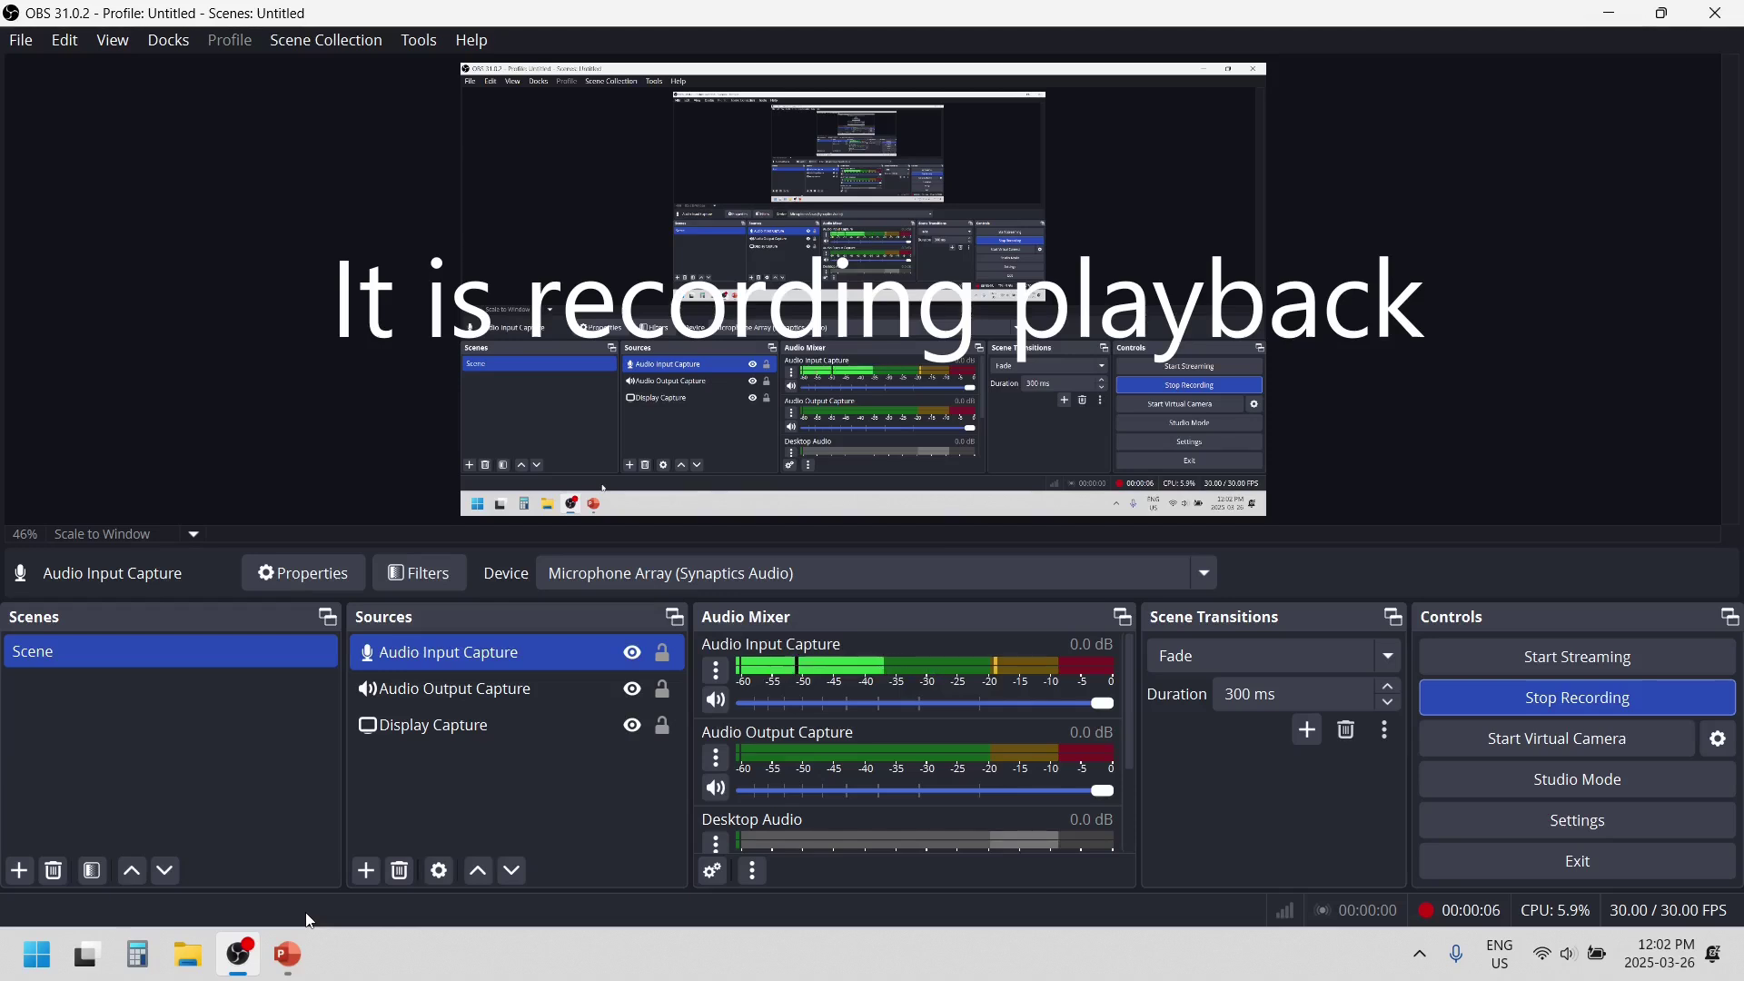
- Launch the Webex app from Windows Search by typing 'webex'
{"action": "key", "text": "super"}
{"action": "type", "text": "webex"}
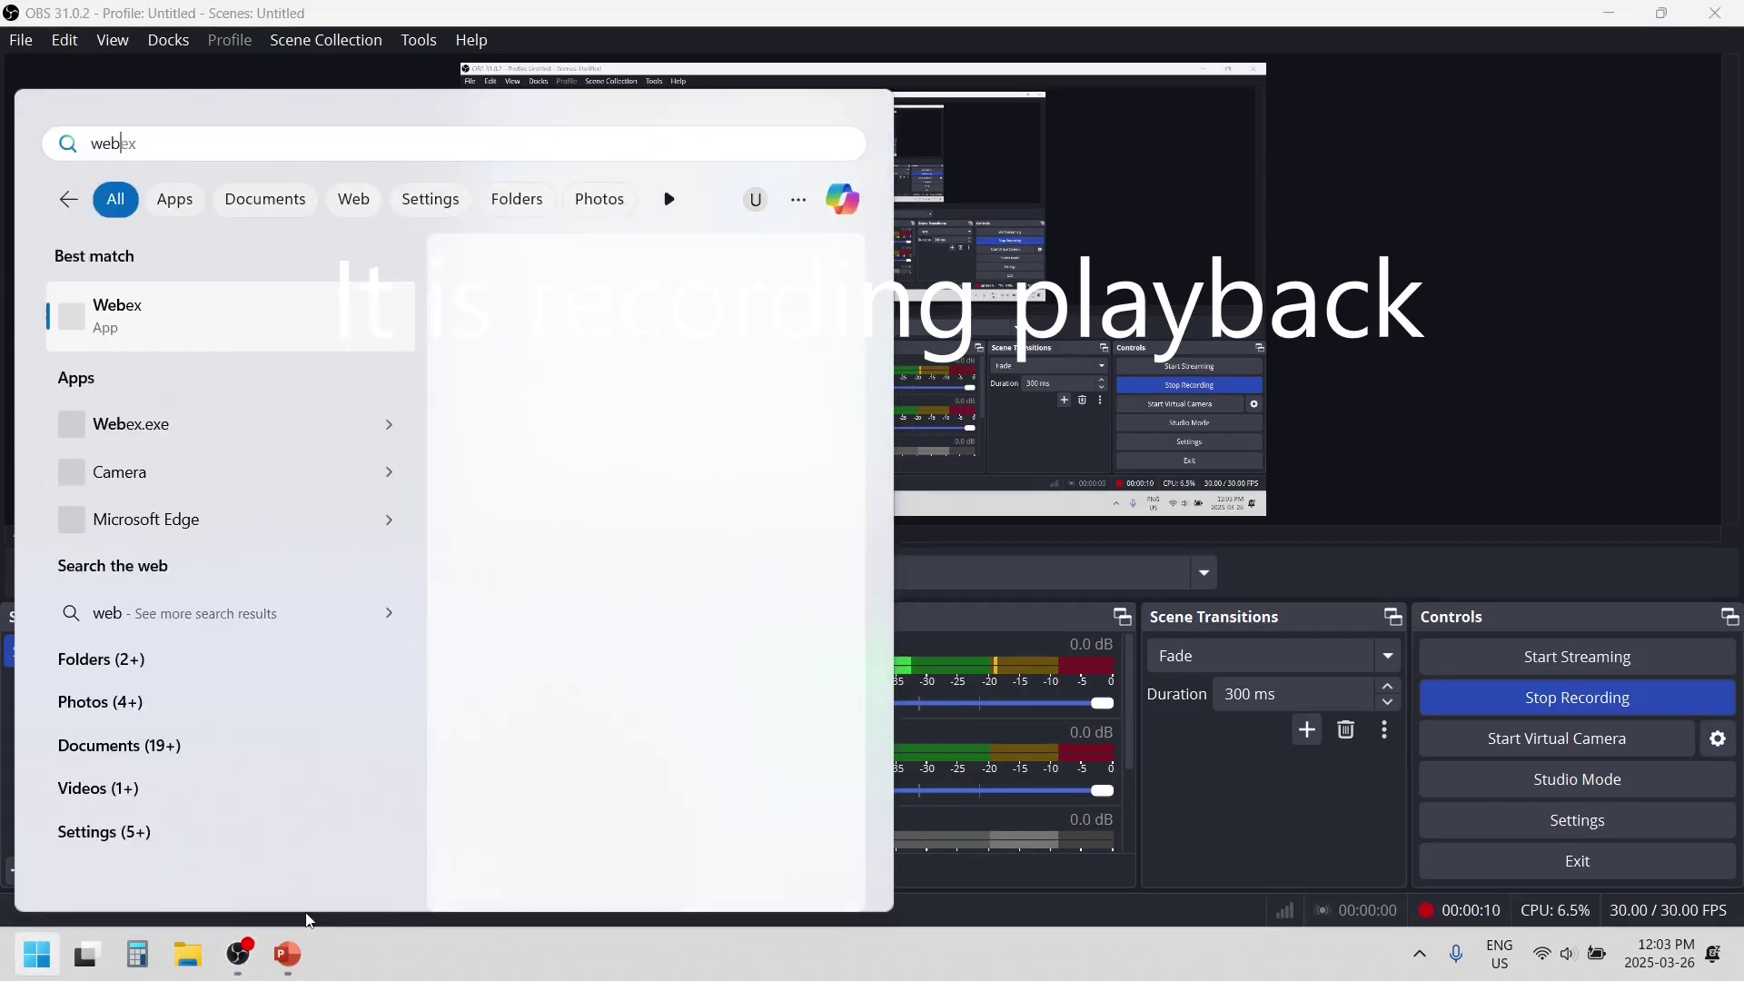
{"action": "key", "text": "Return"}
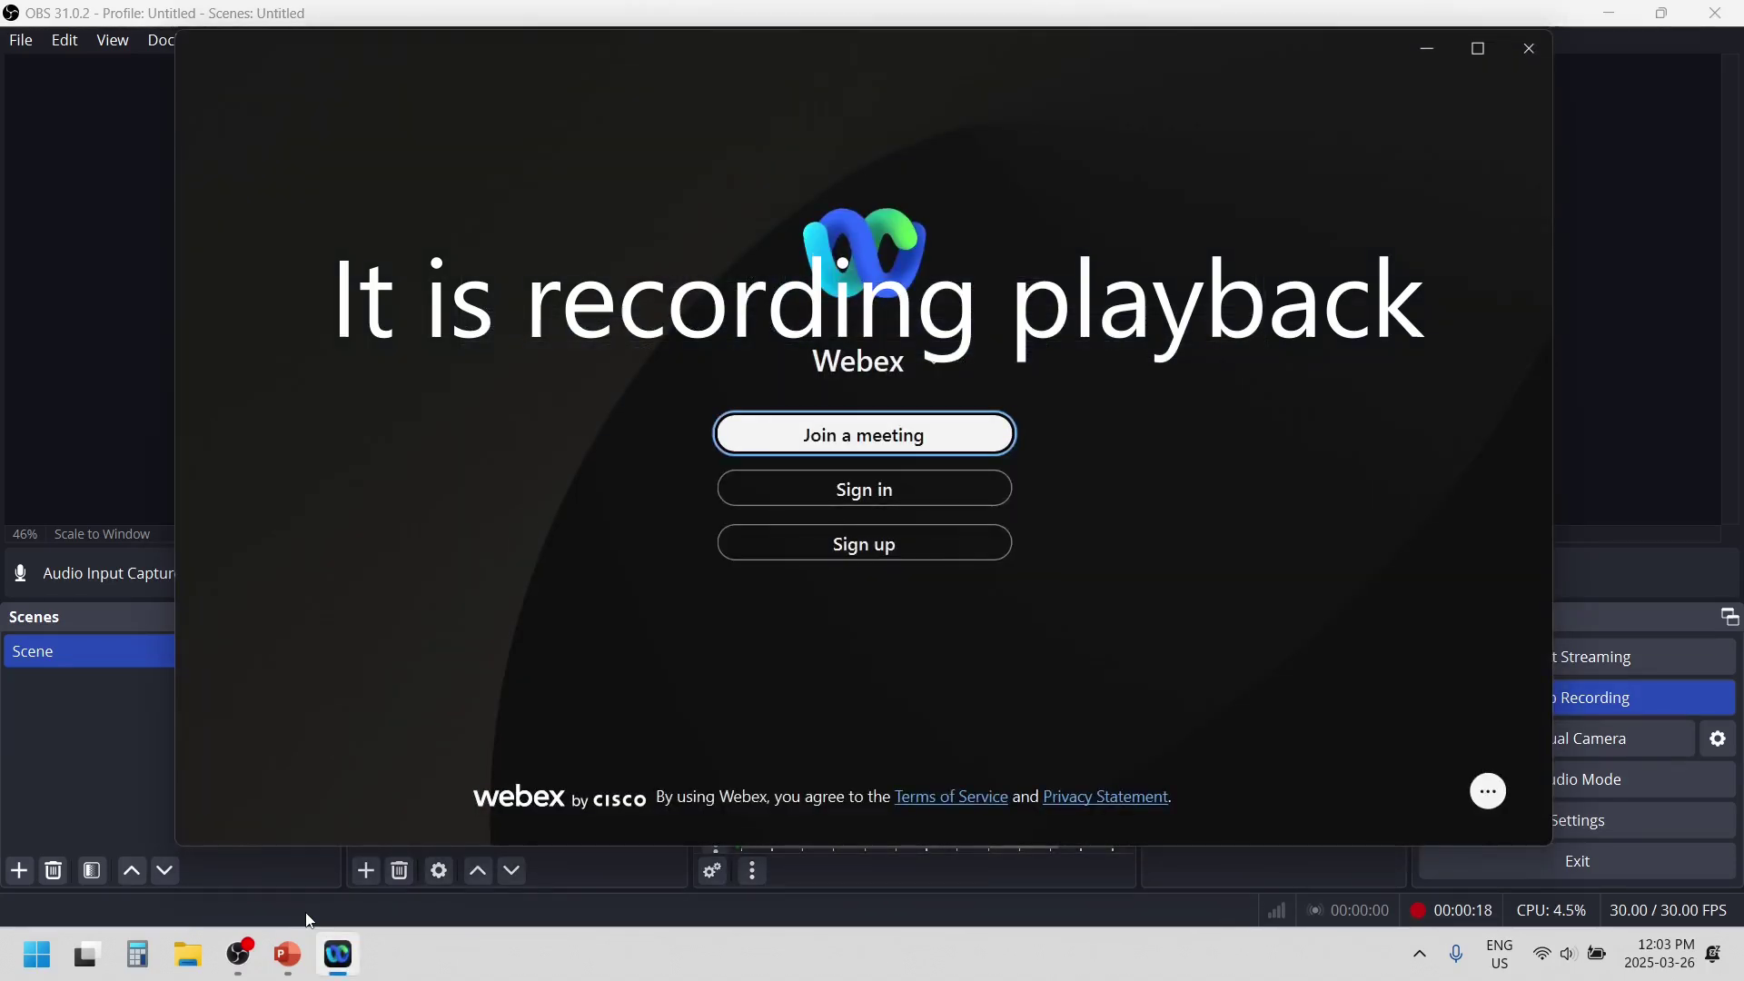
- Join meeting 277476559 as a guest, enter its password and keep the default display name
{"action": "left_click", "coordinate": [899, 442]}
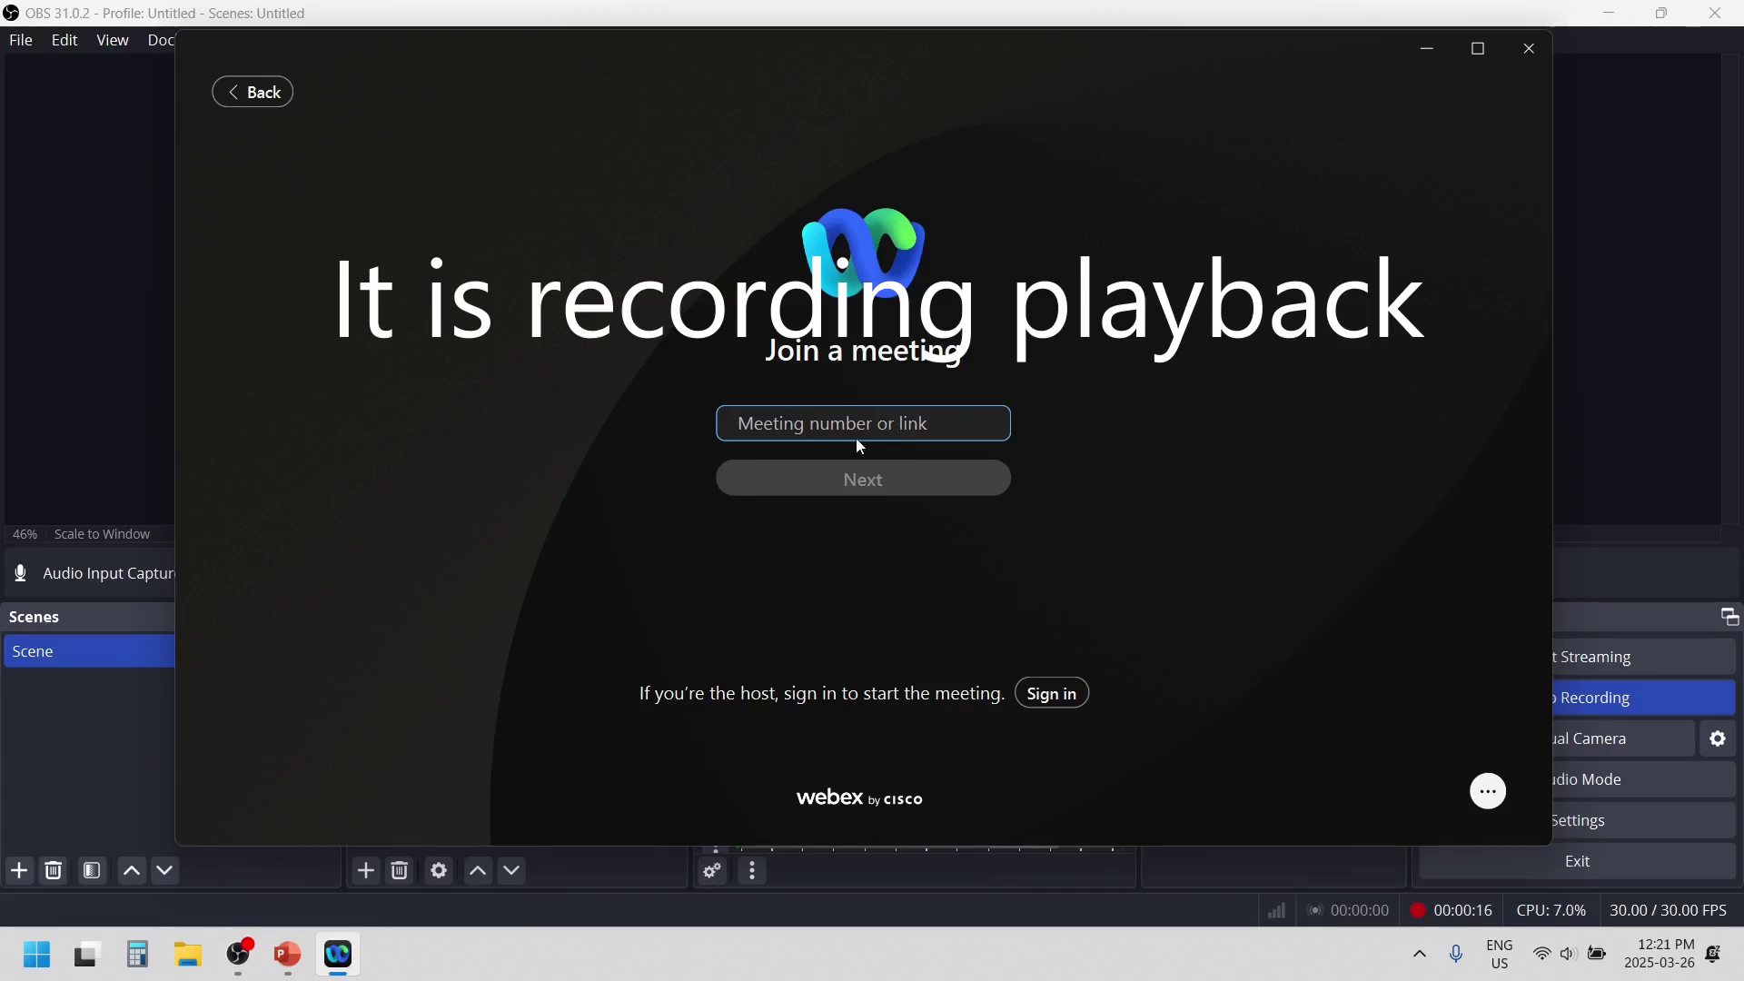
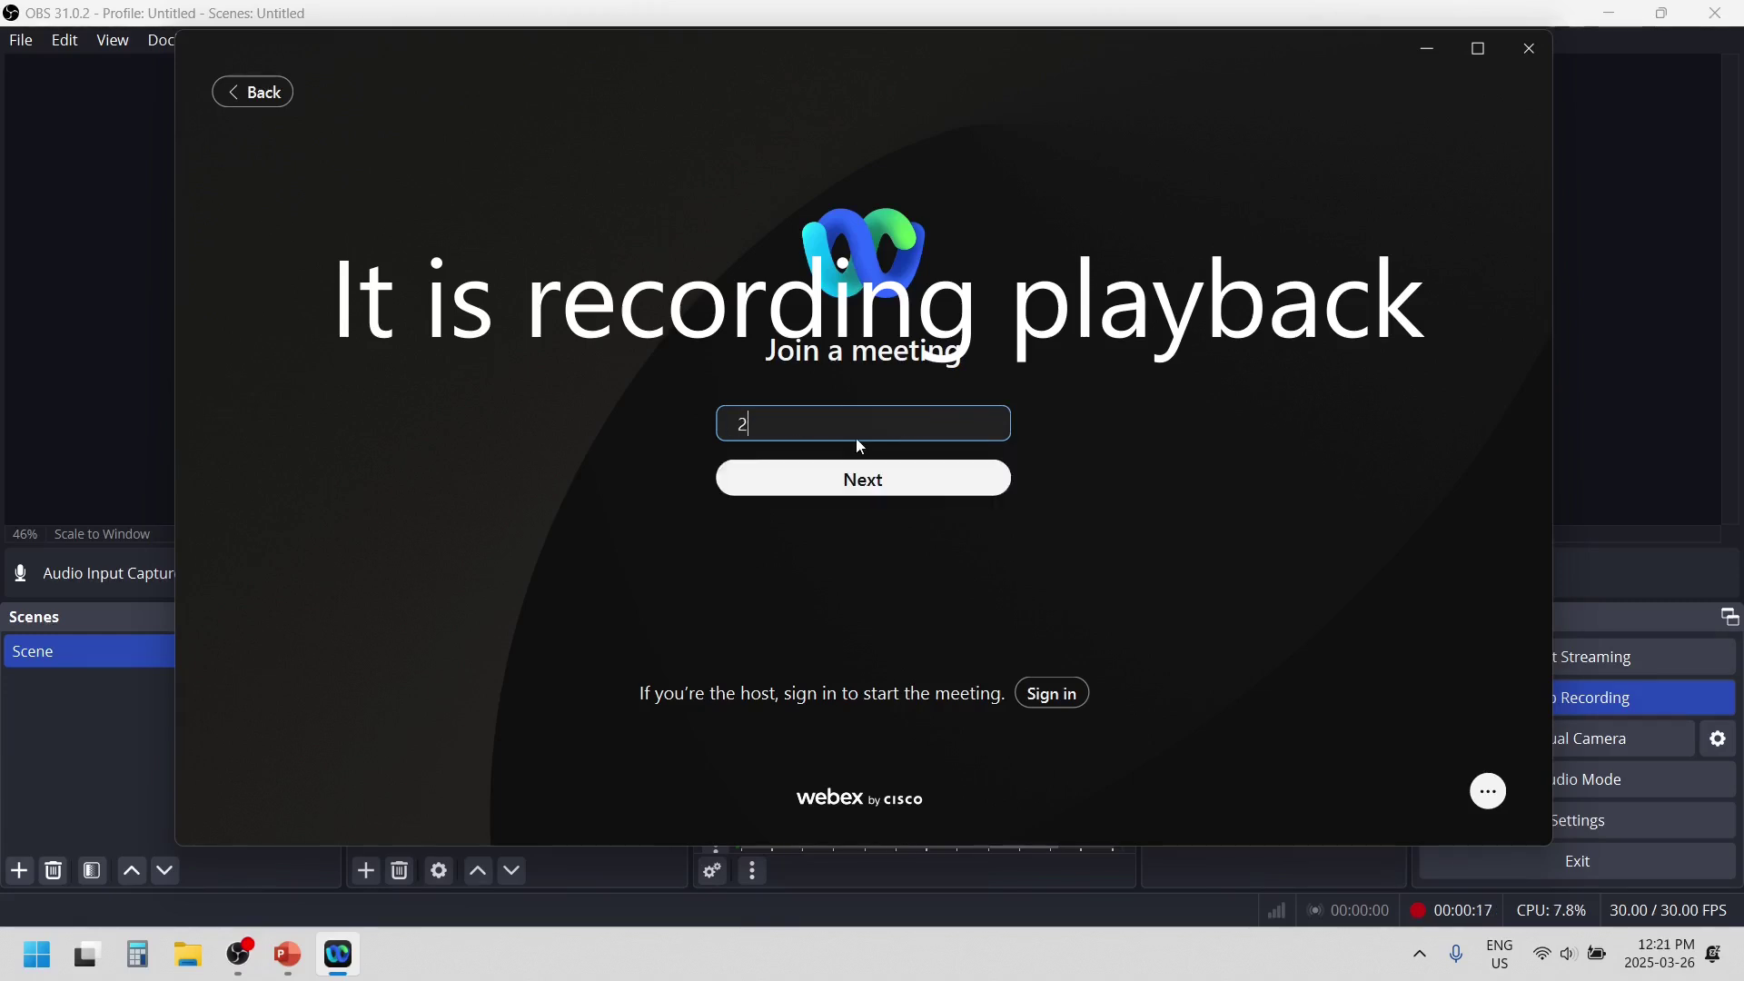
{"action": "key", "text": "Return"}
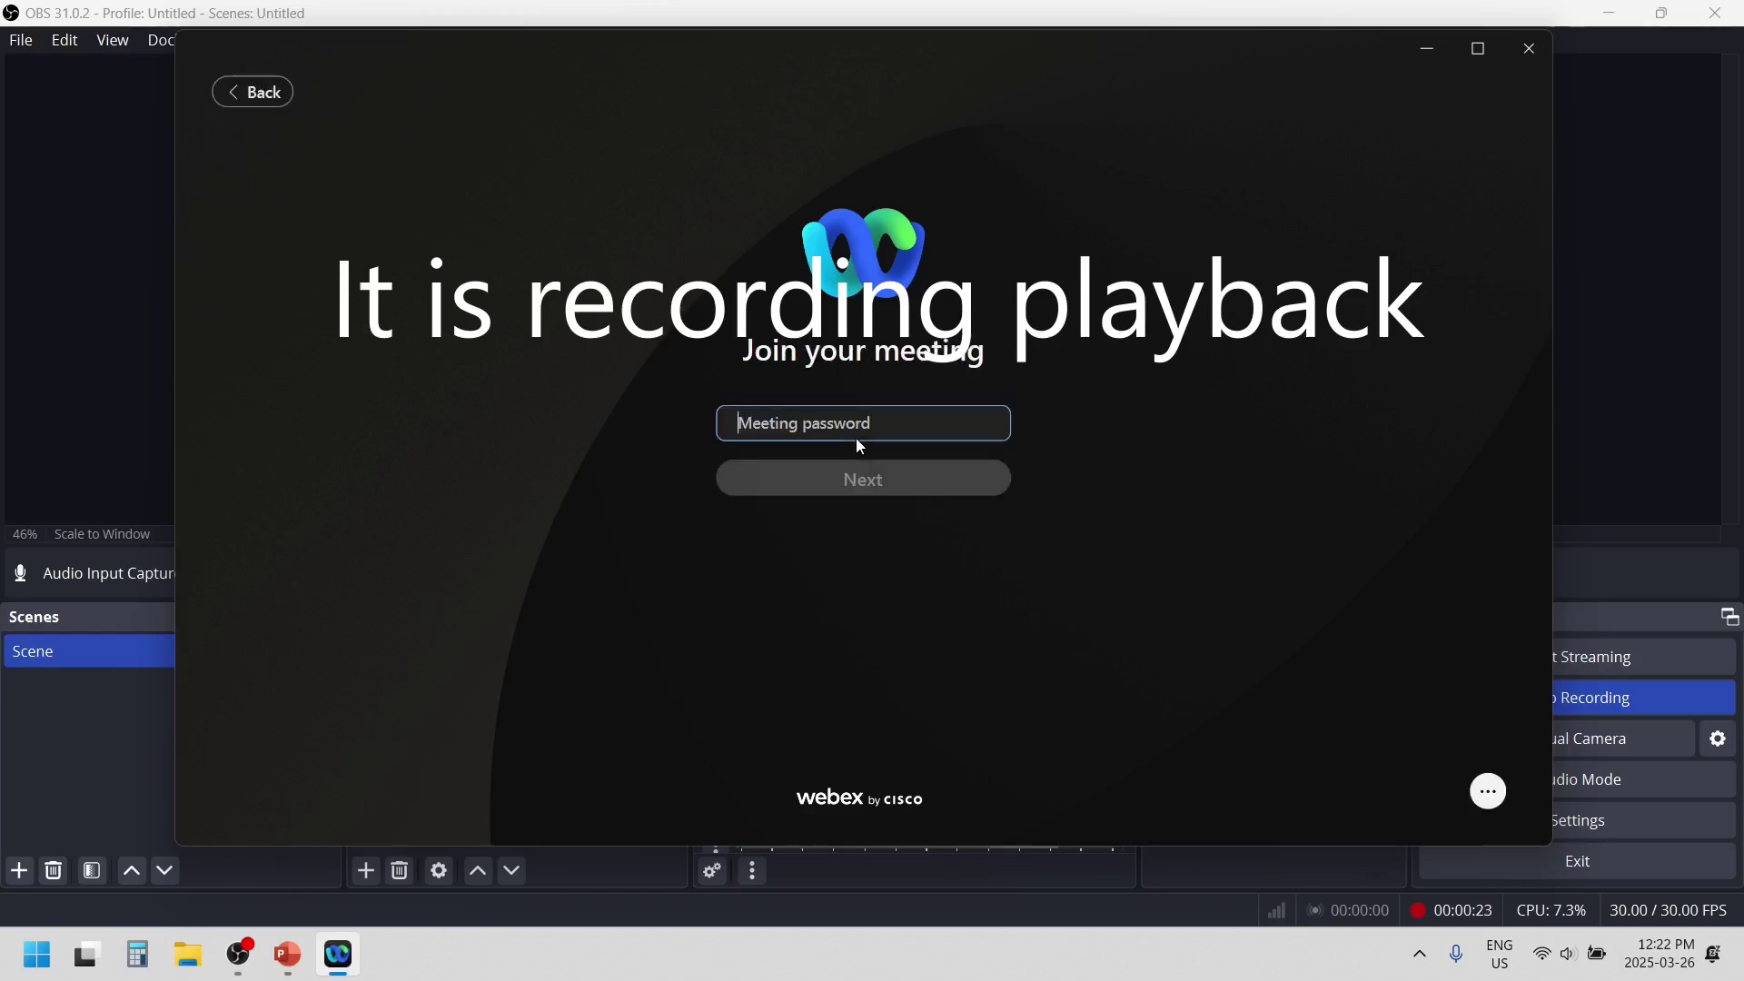
{"action": "type", "text": "••••"}
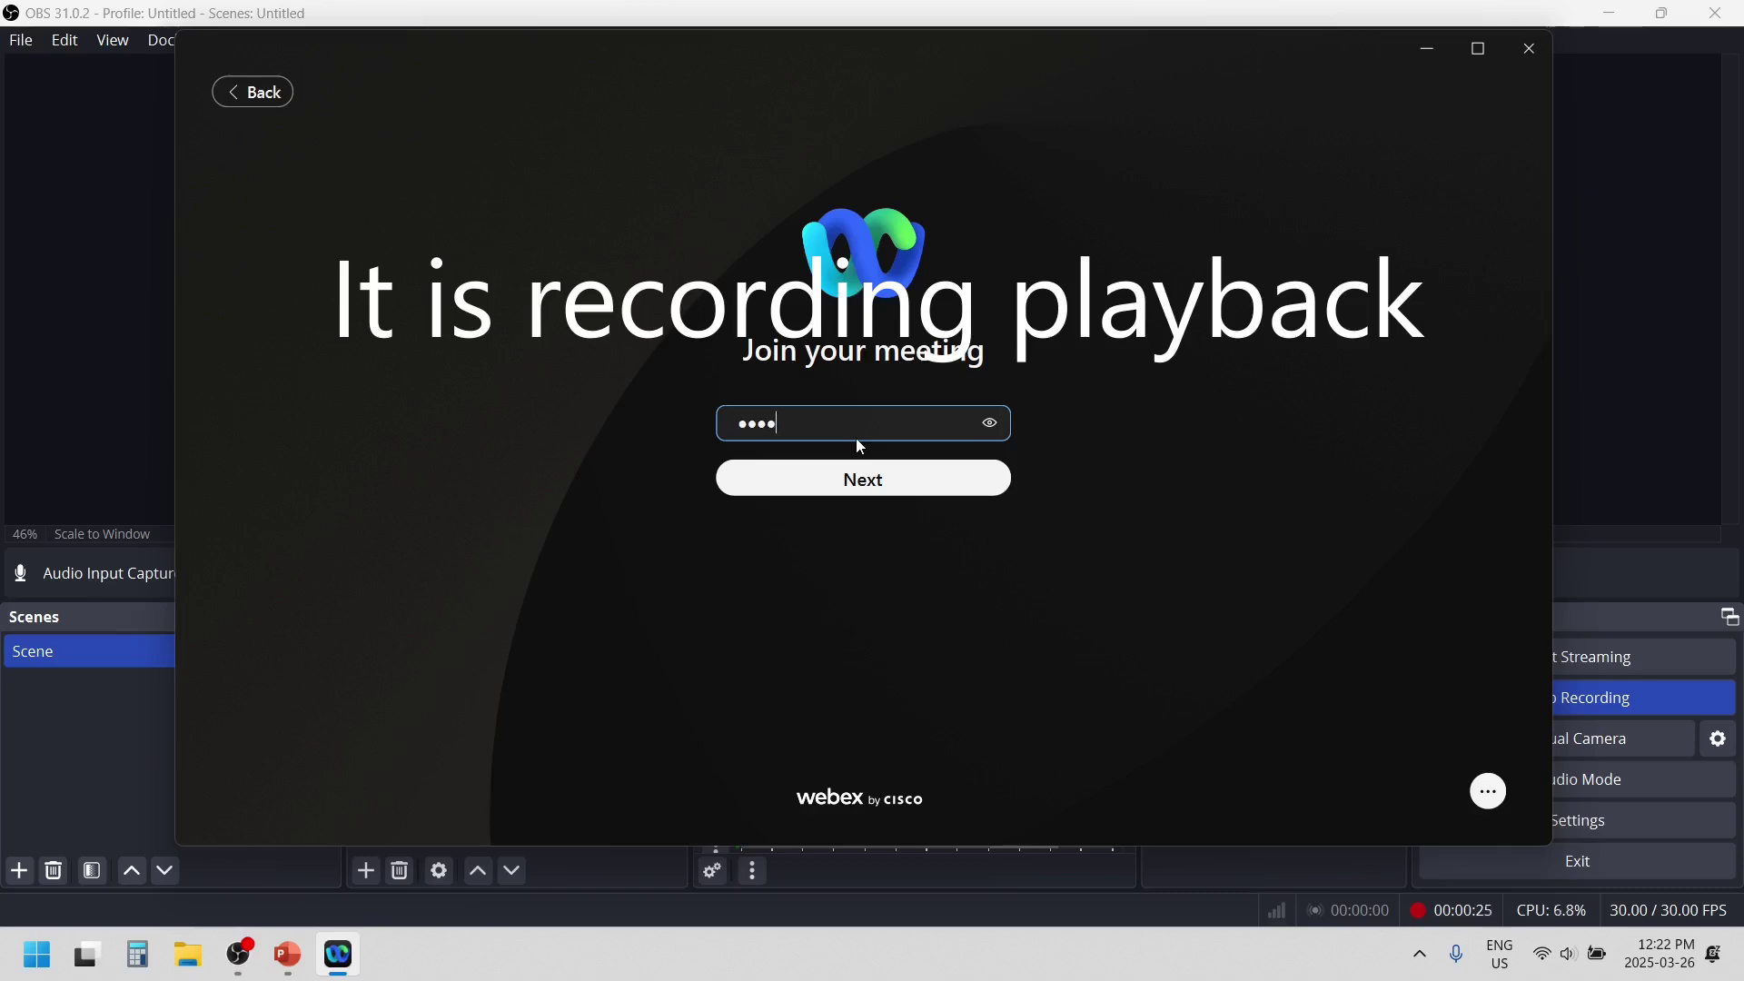
{"action": "left_click", "coordinate": [901, 470]}
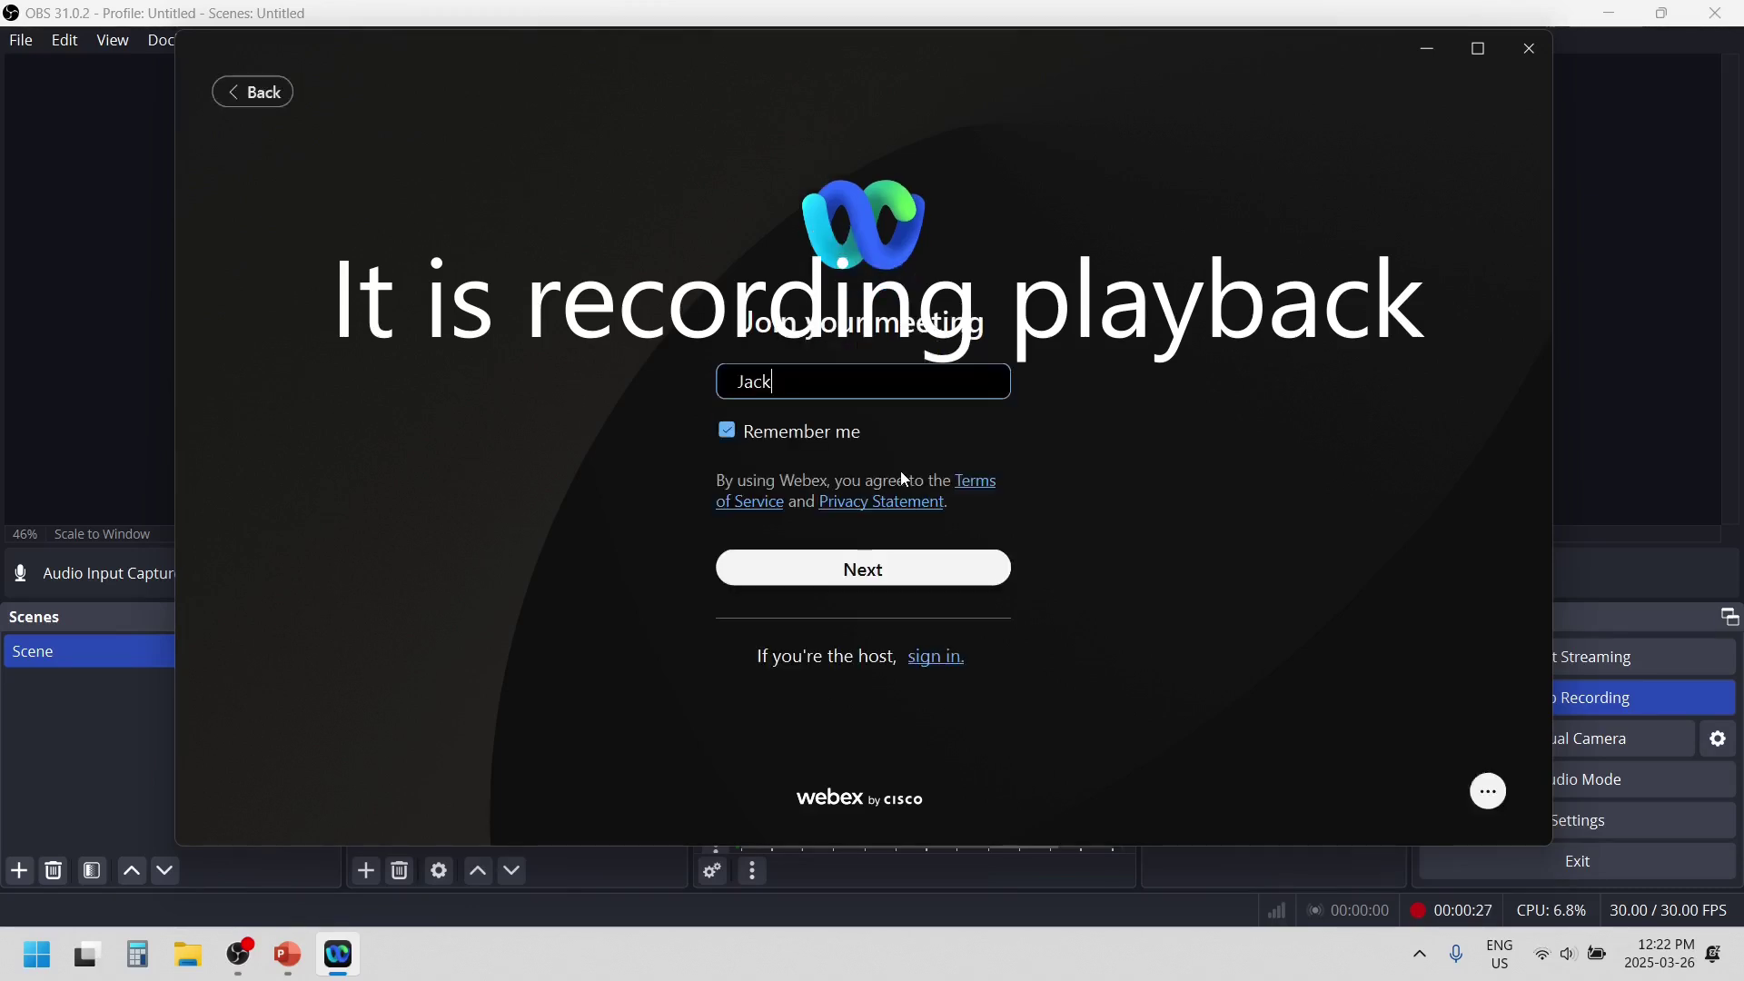
{"action": "left_click", "coordinate": [891, 560]}
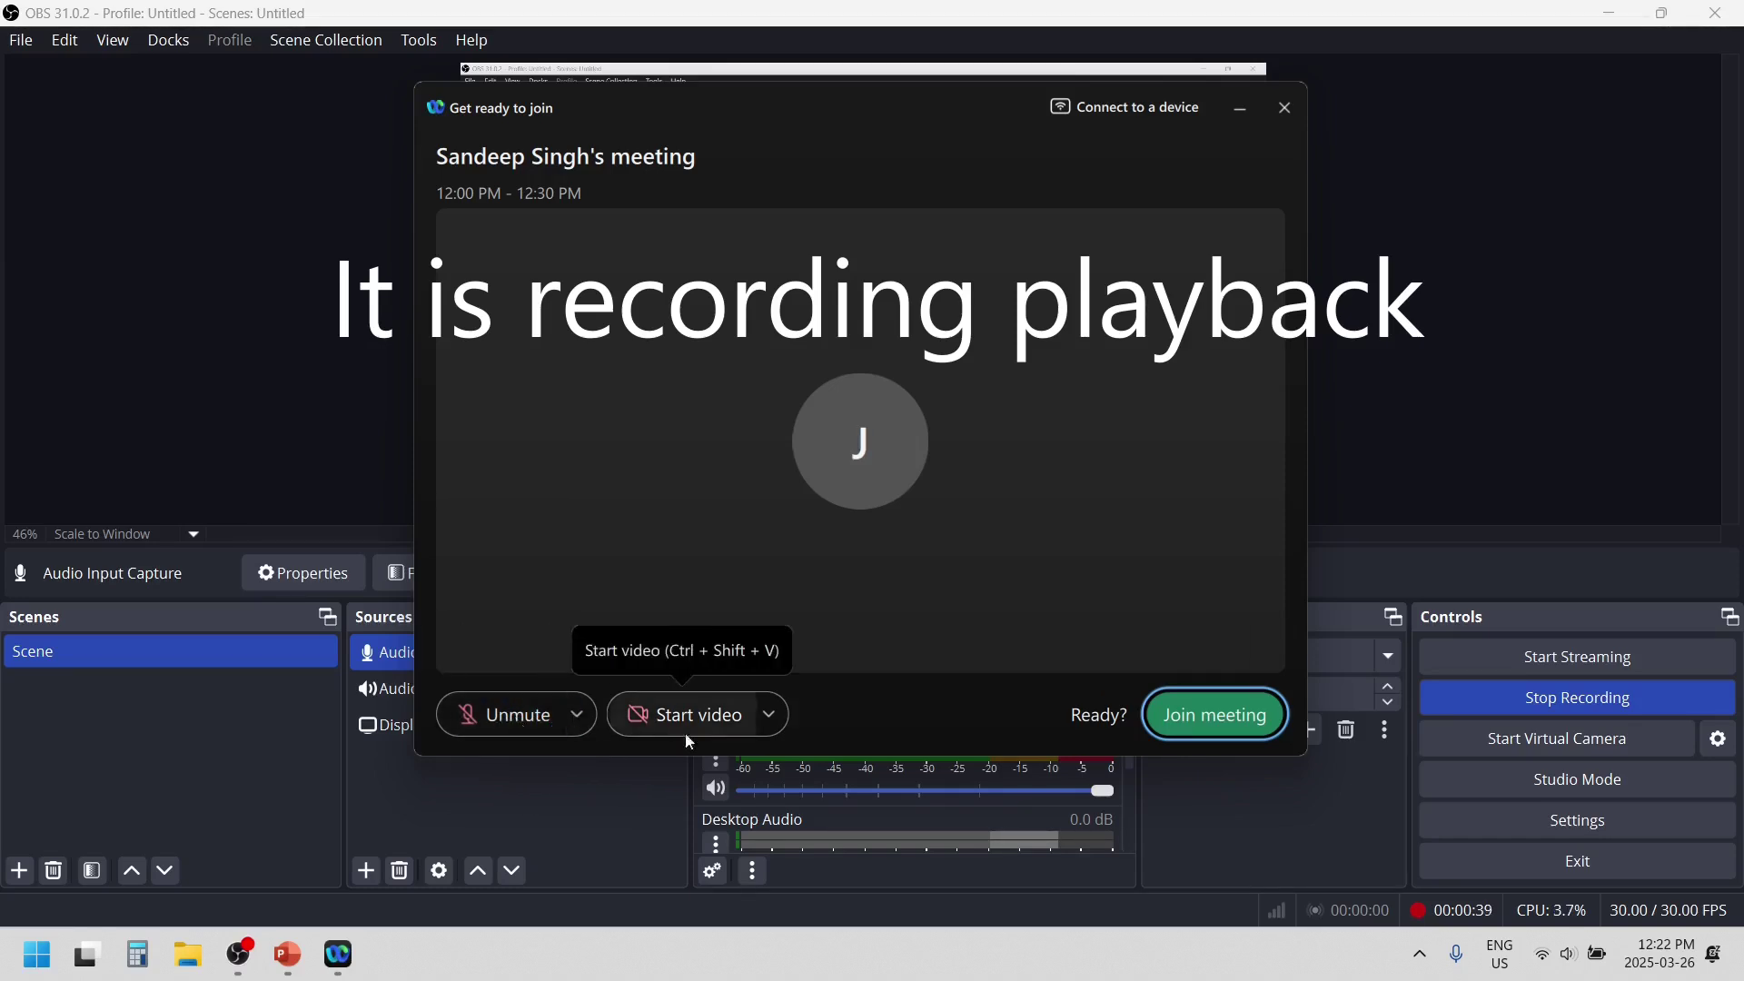
- Join the meeting from the Get ready to join preview with microphone muted and video off
{"action": "left_click", "coordinate": [1226, 722]}
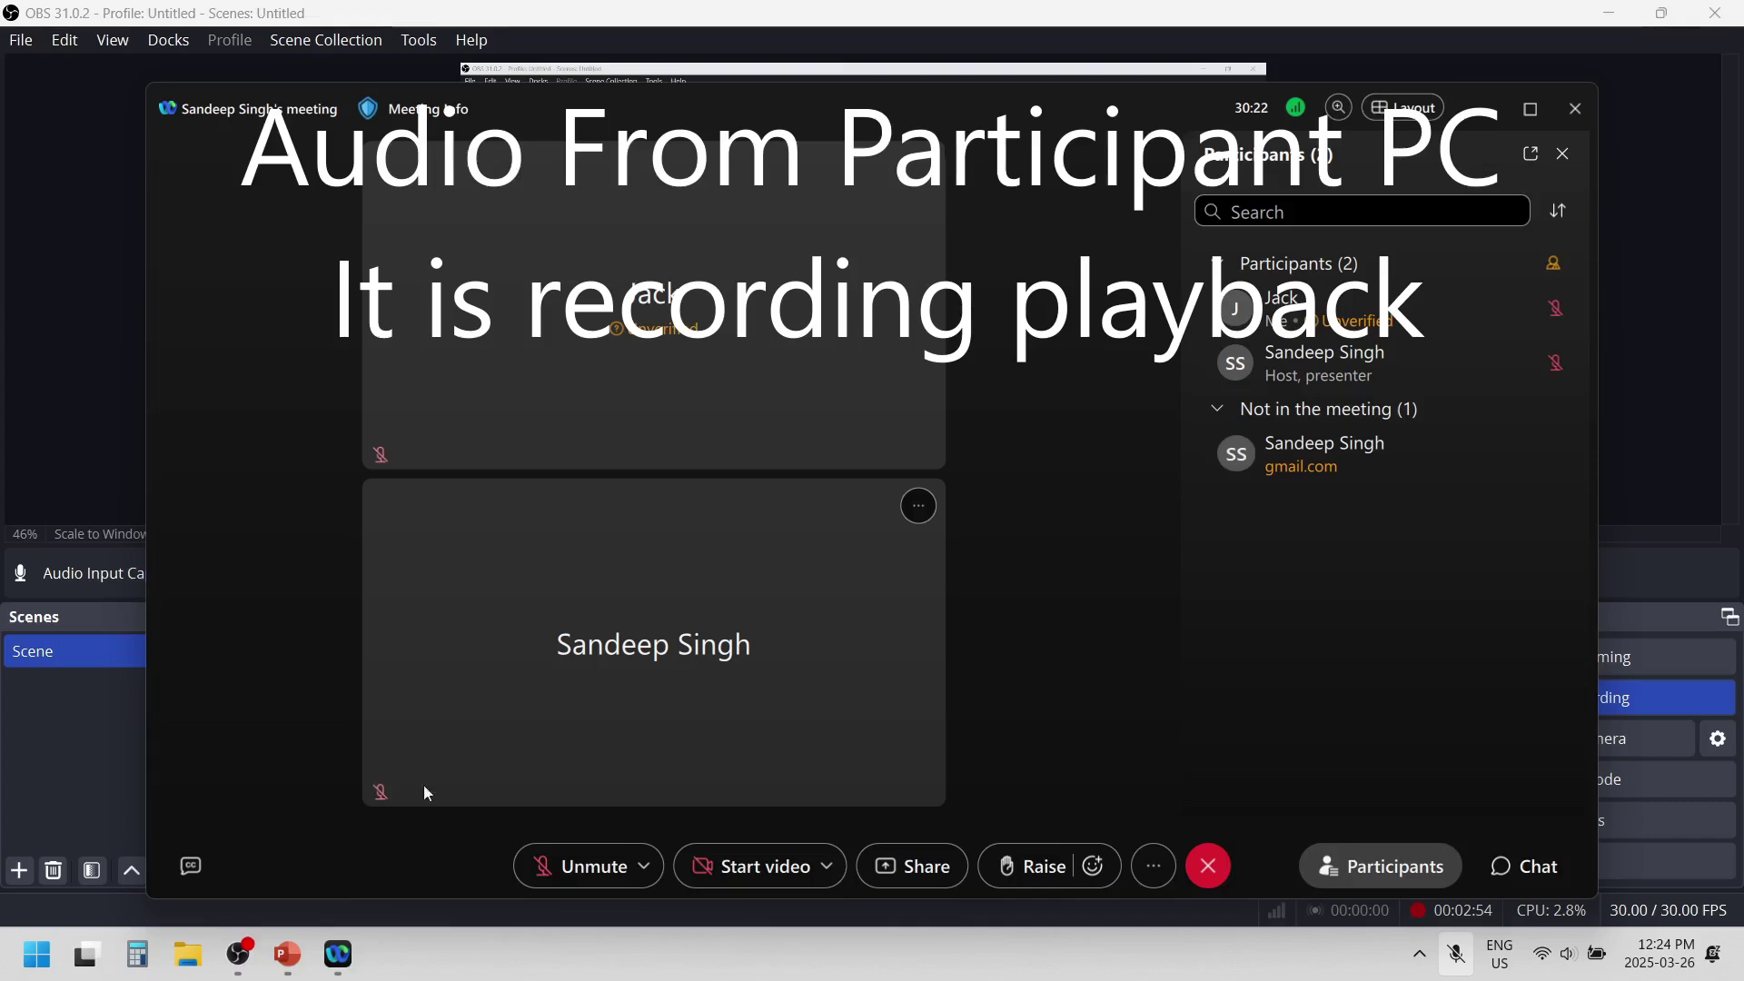
- Unmute the microphone, maximize the meeting window, mute again, then leave the meeting
{"action": "left_click", "coordinate": [576, 872]}
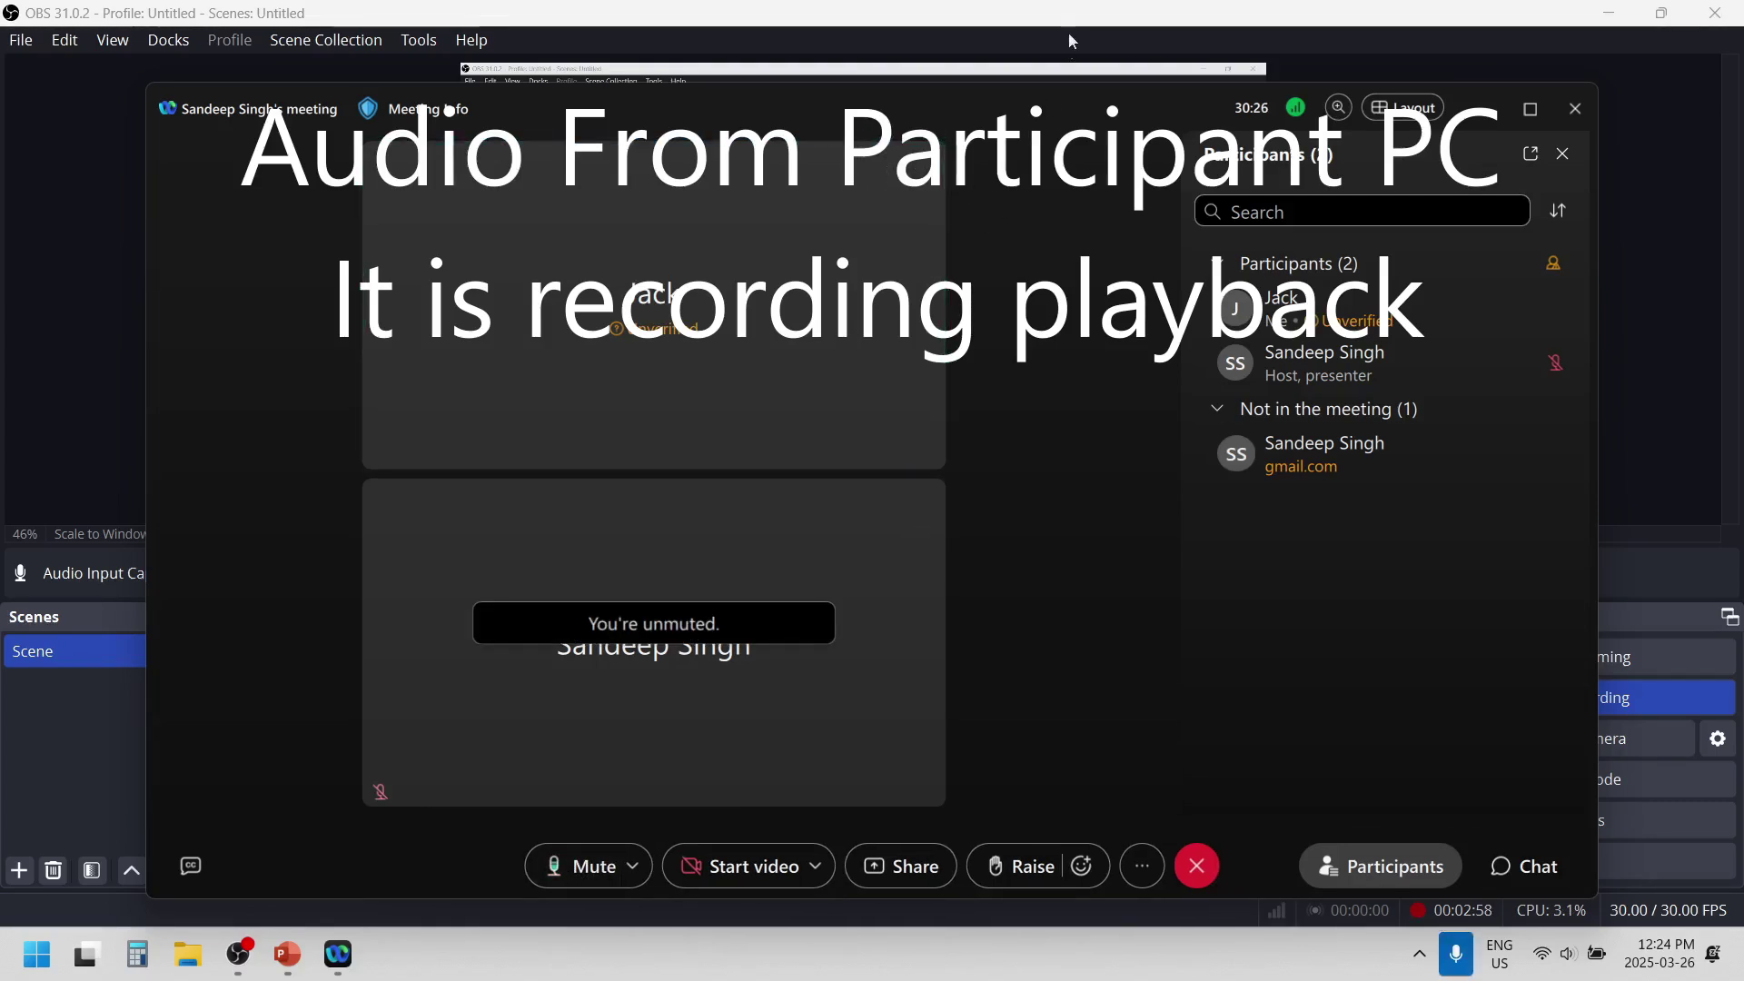
{"action": "double_click", "coordinate": [987, 113]}
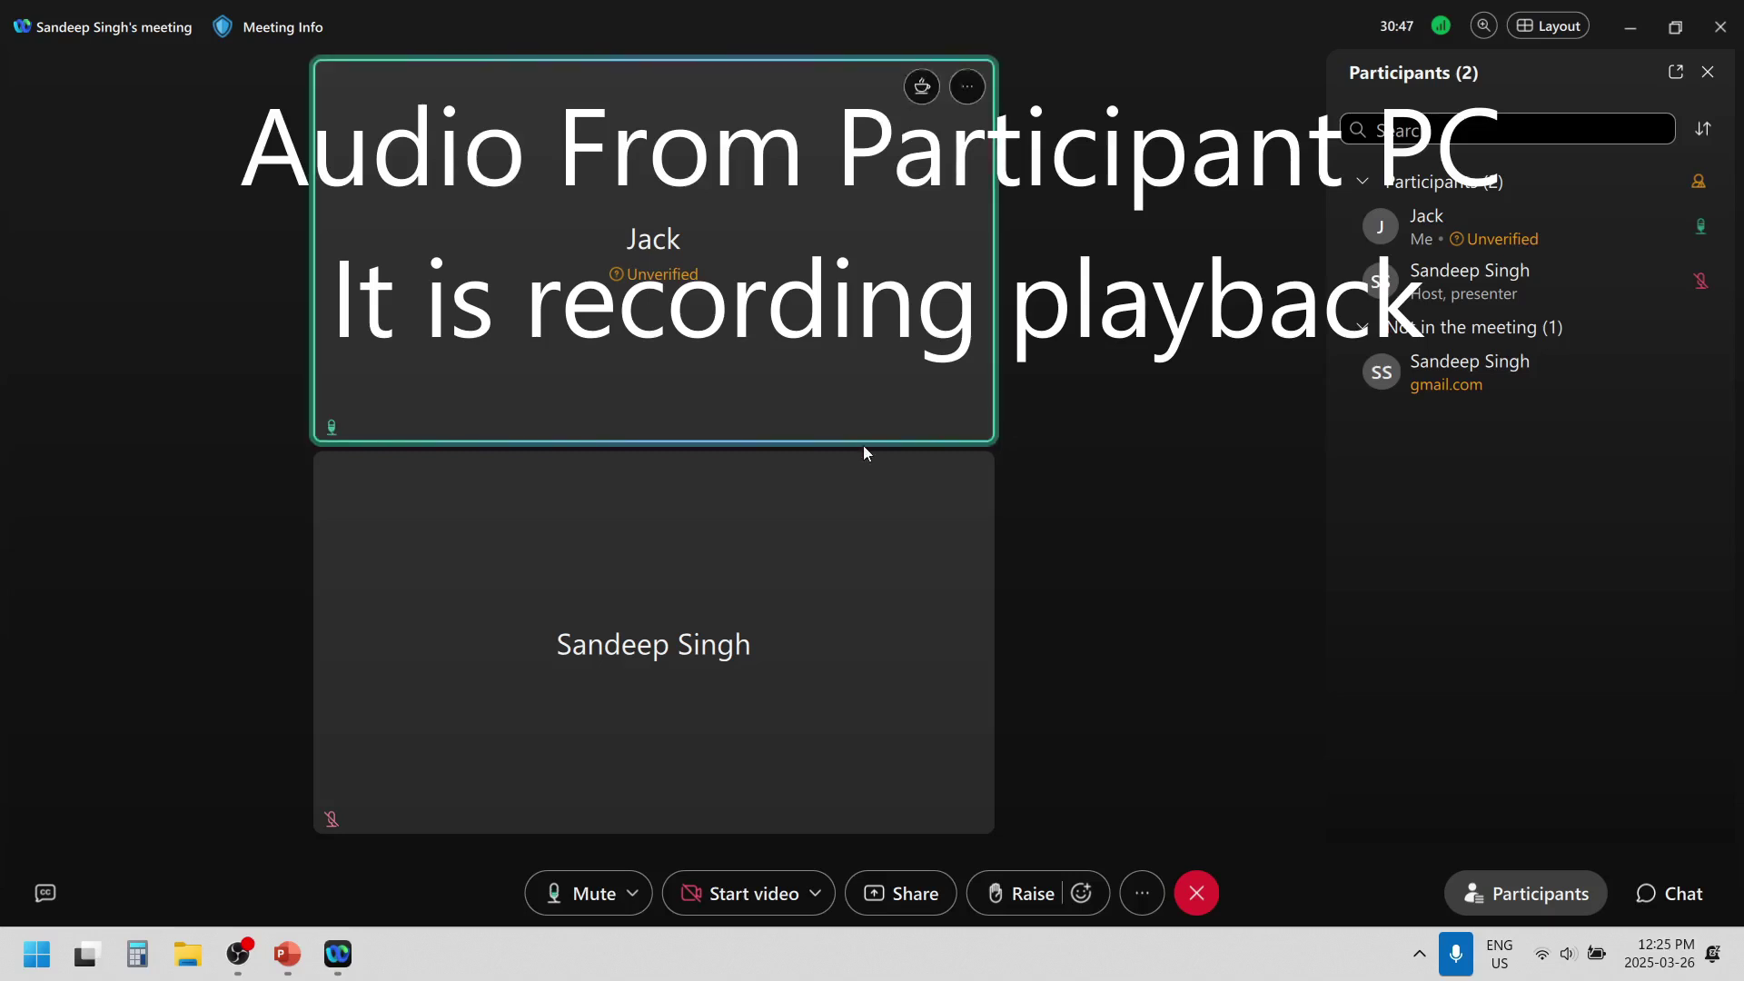
{"action": "left_click", "coordinate": [569, 903]}
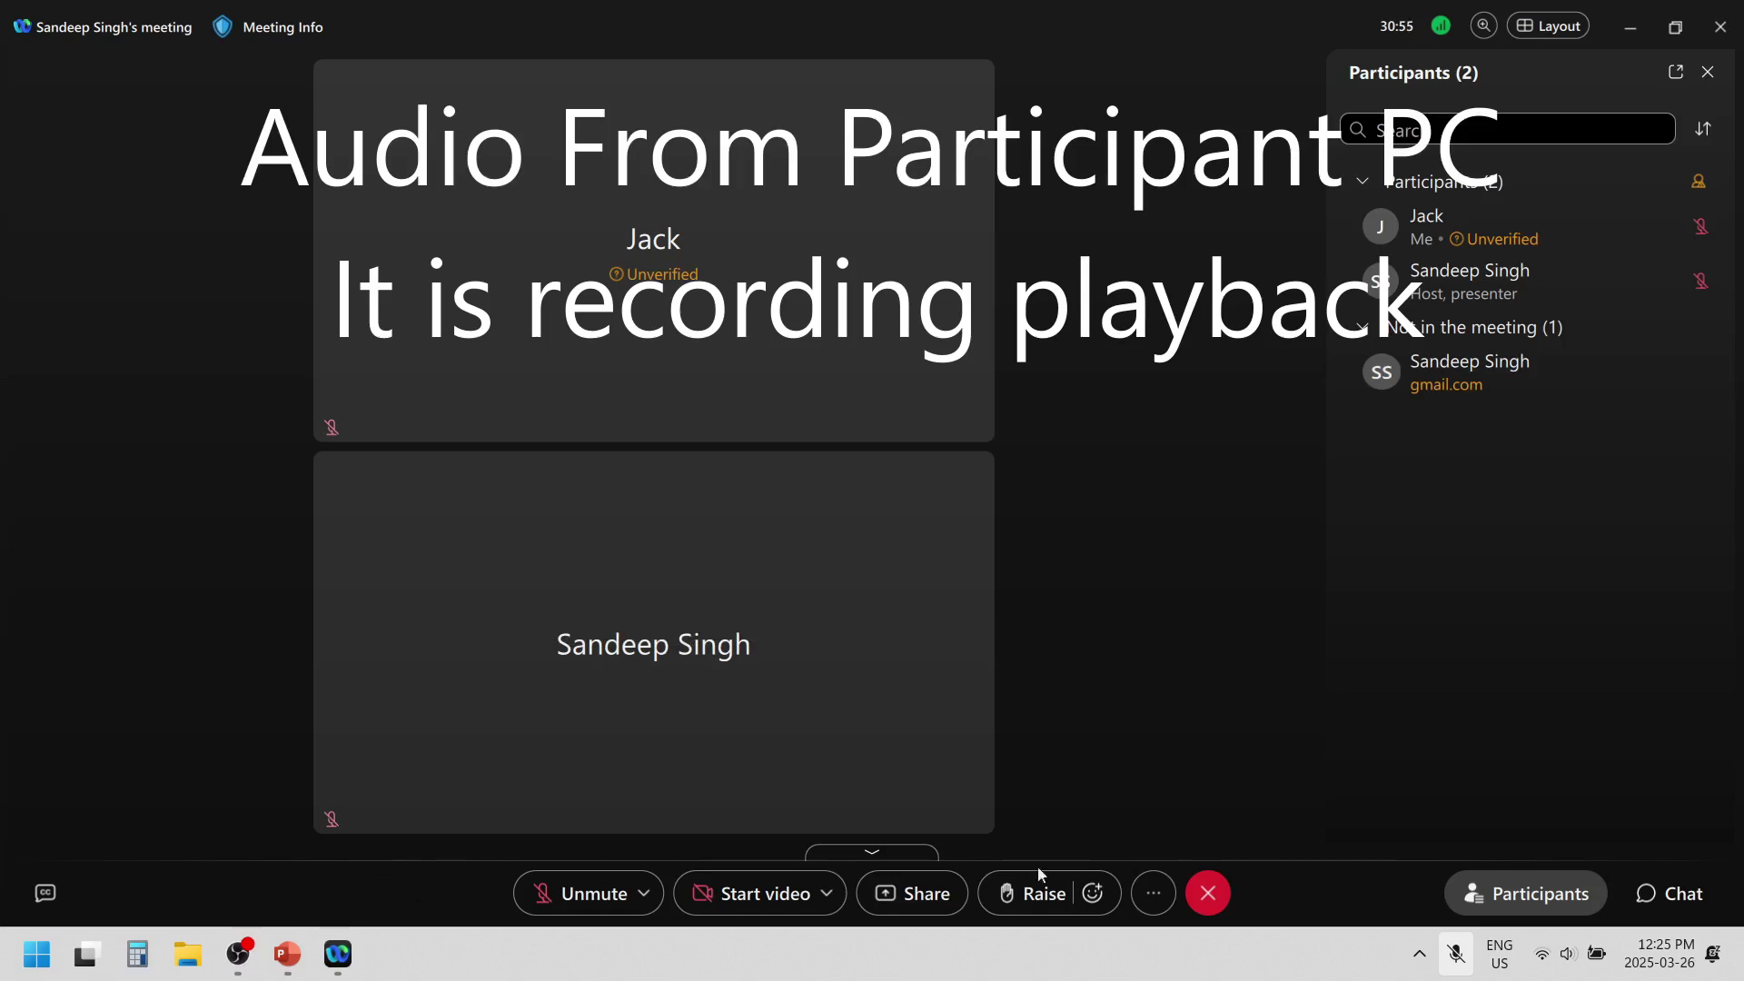
{"action": "left_click", "coordinate": [1202, 886]}
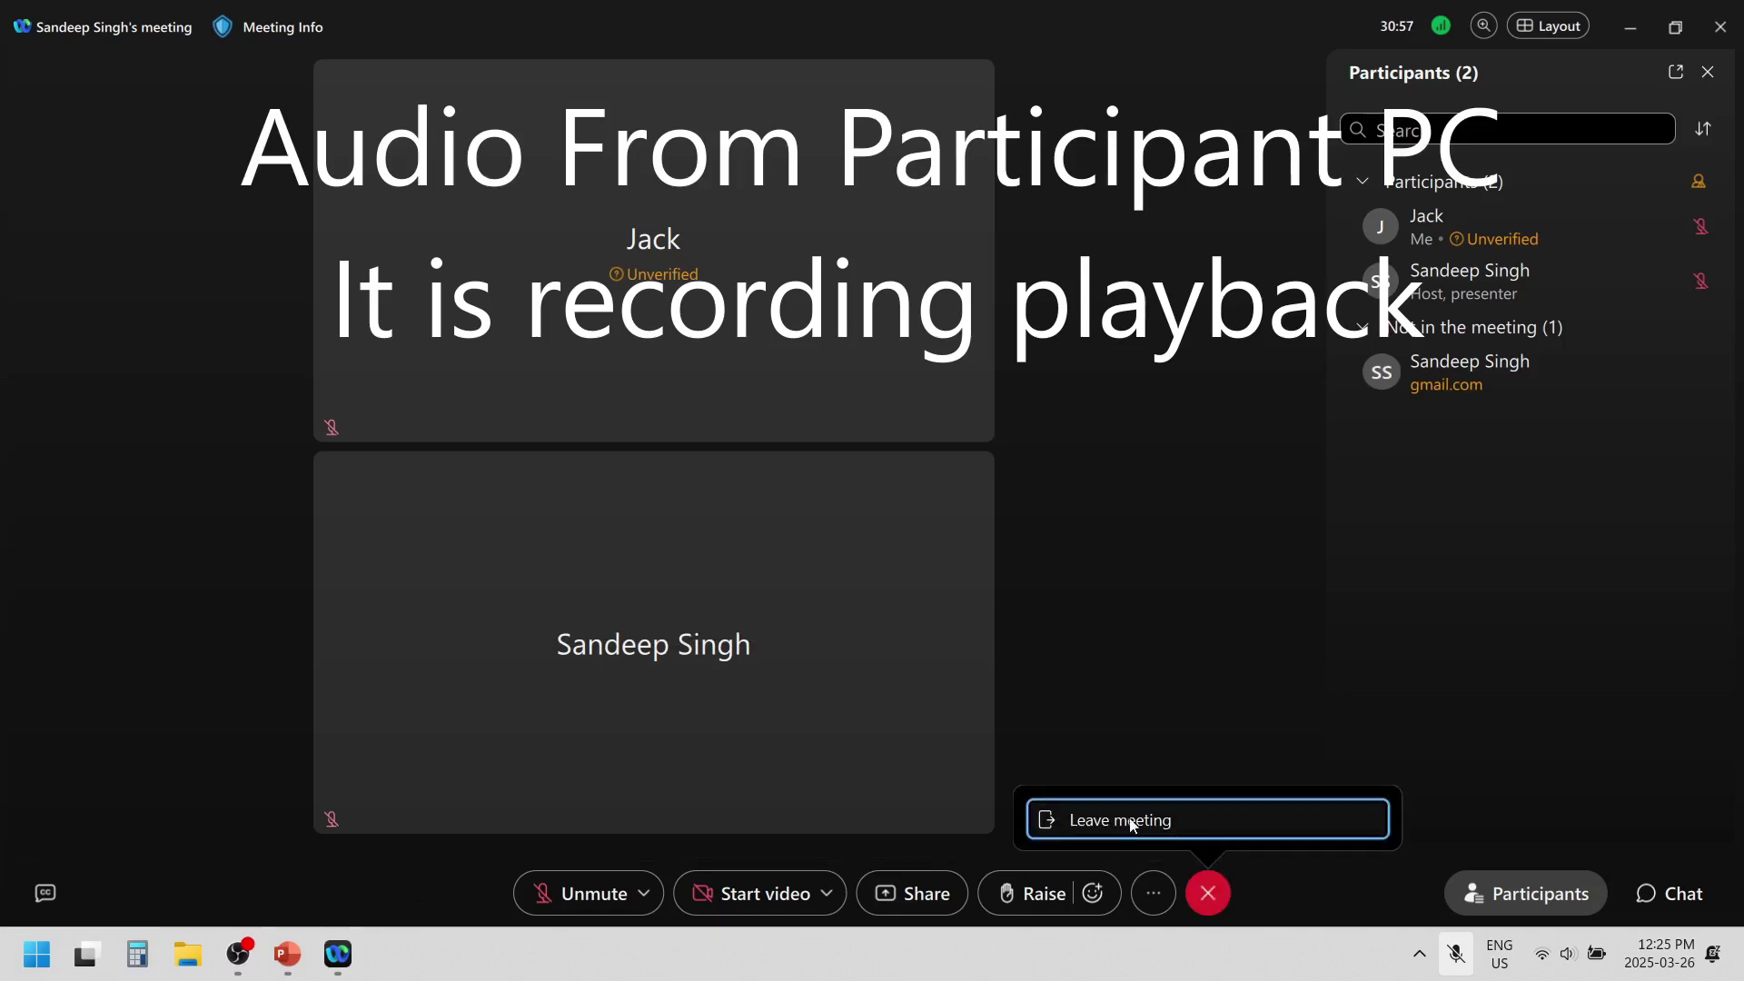
{"action": "left_click", "coordinate": [1130, 820]}
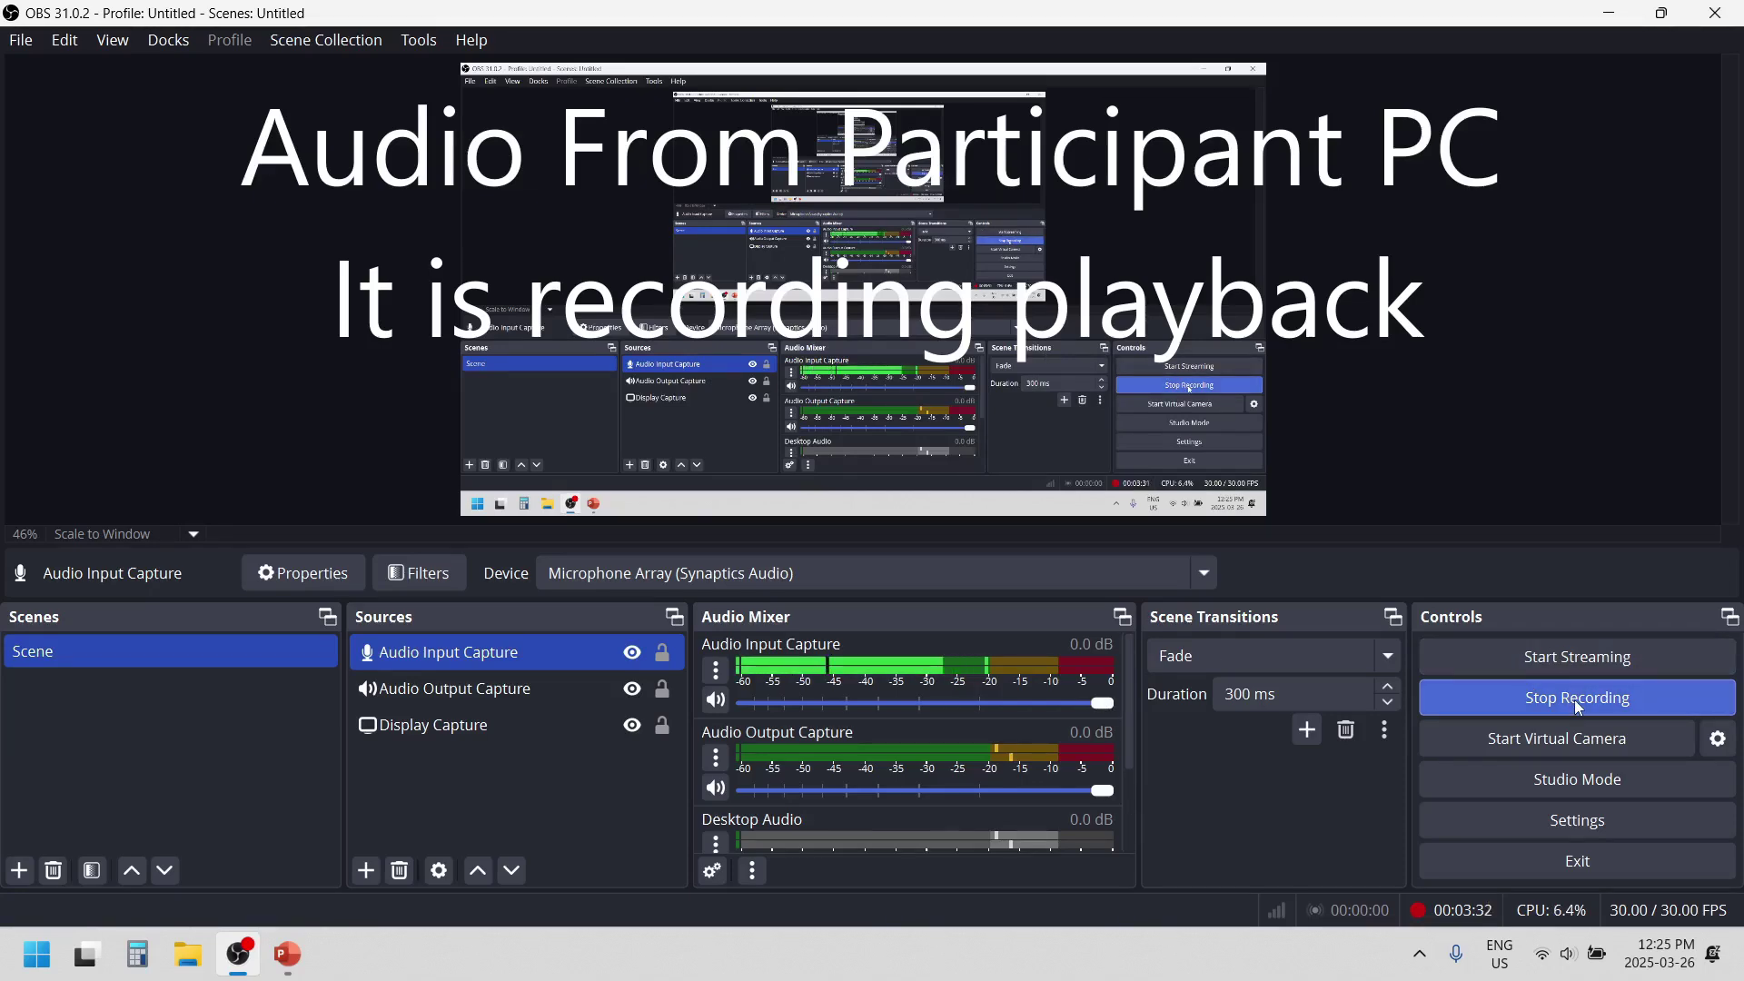